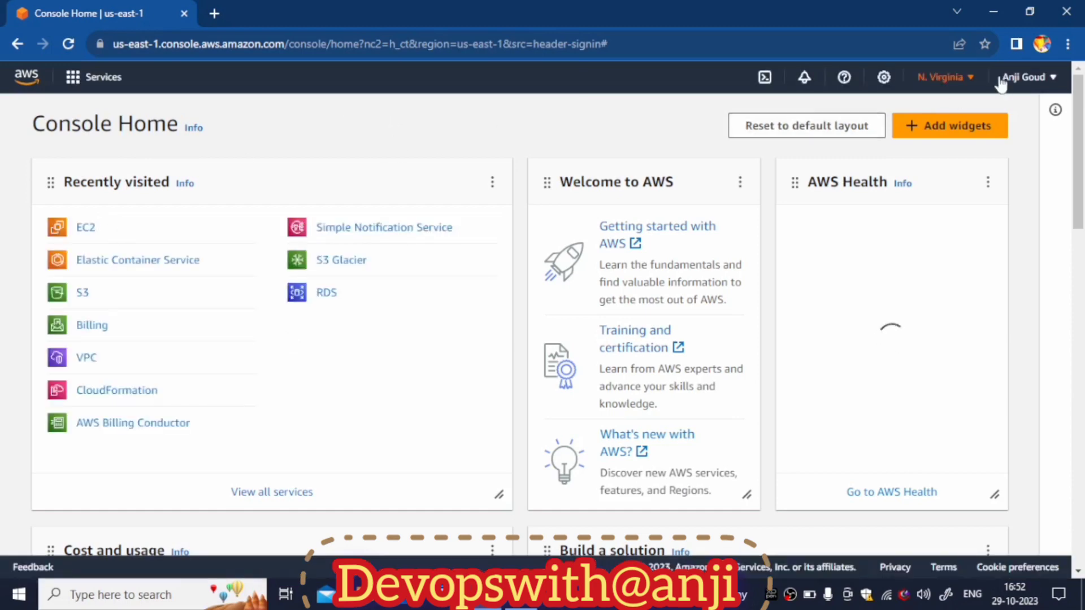
pyautogui.click(1050, 79)
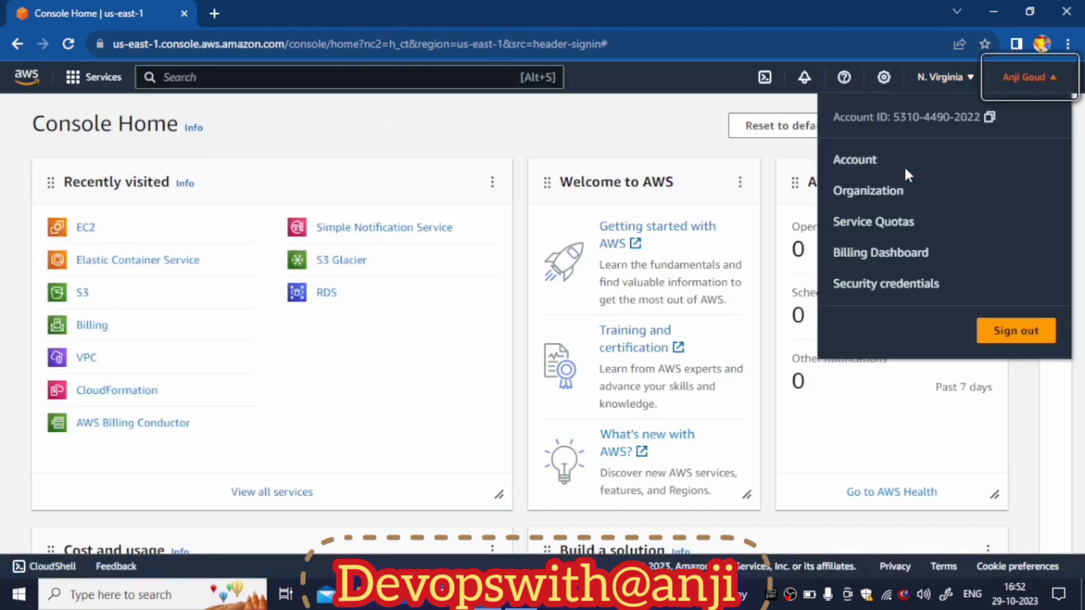
pyautogui.click(875, 163)
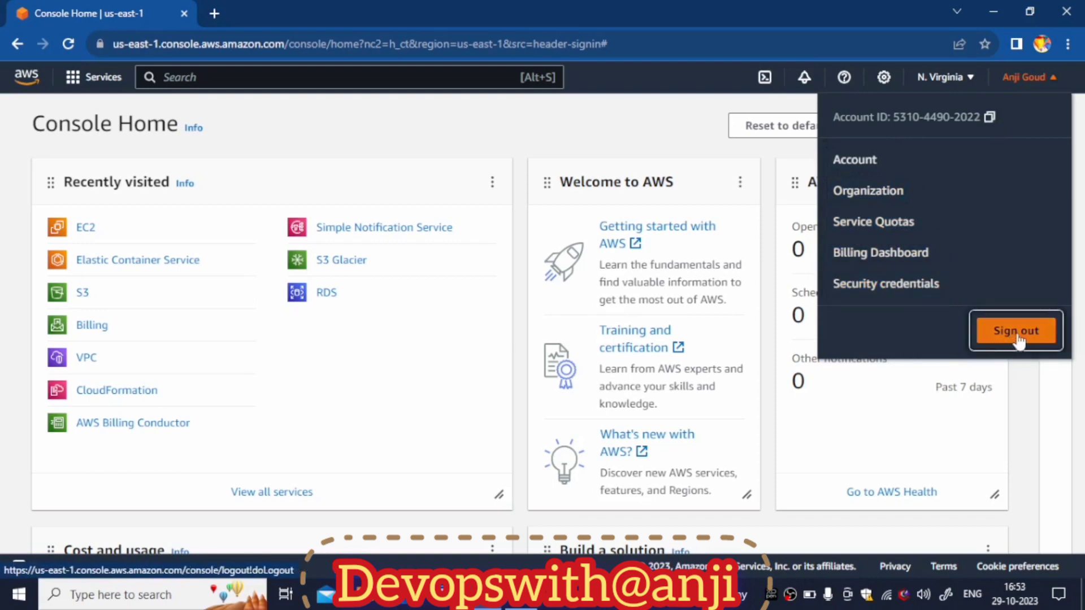
pyautogui.click(433, 143)
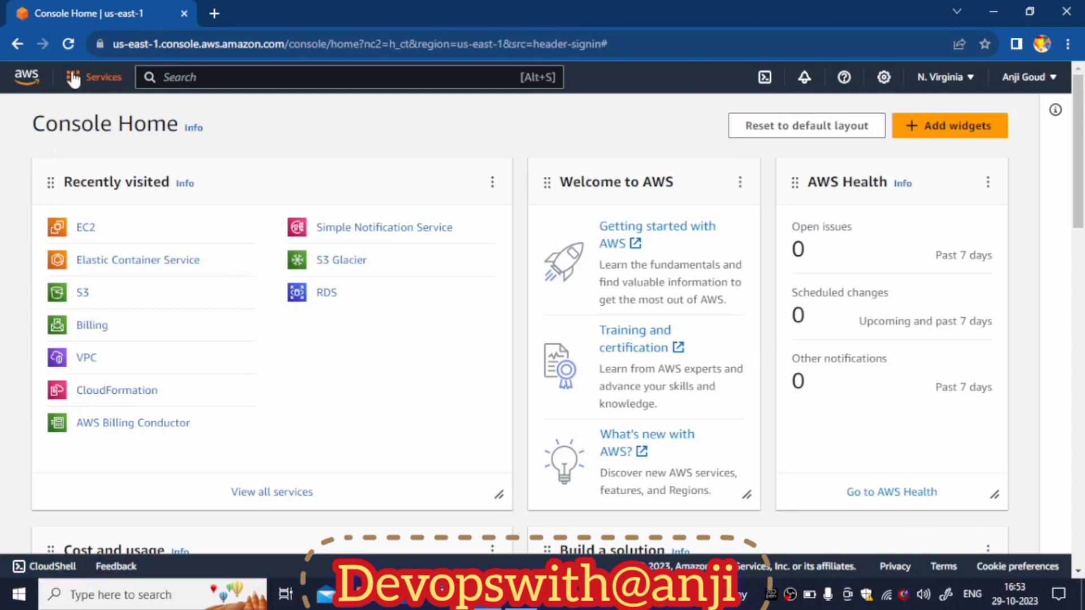
# - Browse the recently visited services and service categories, and open the EC2 dashboard
pyautogui.click(102, 80)
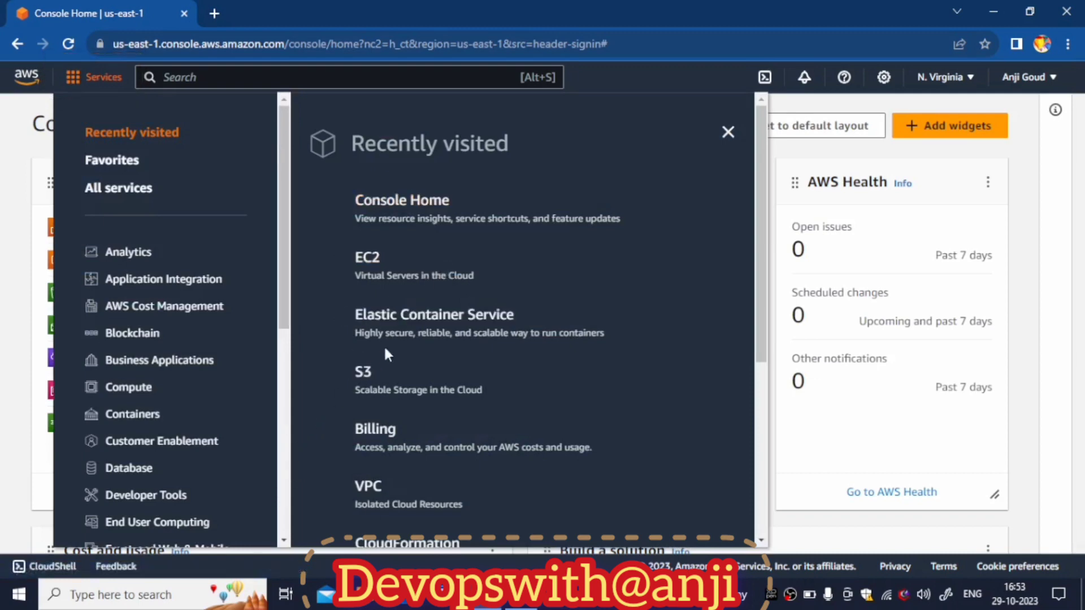
pyautogui.scroll(-5, 370, 345)
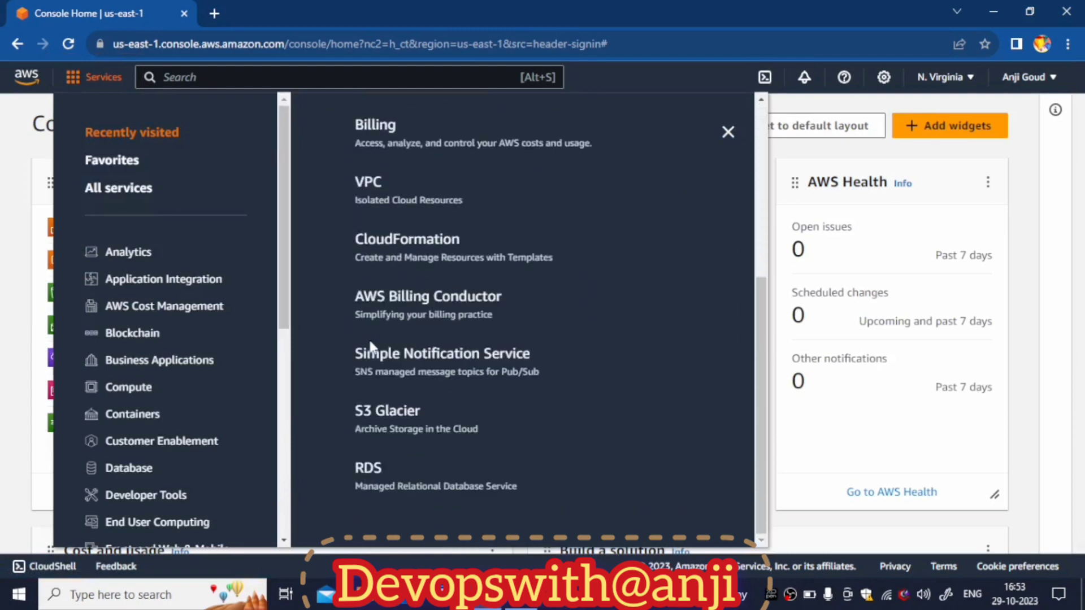
pyautogui.scroll(-7, 148, 302)
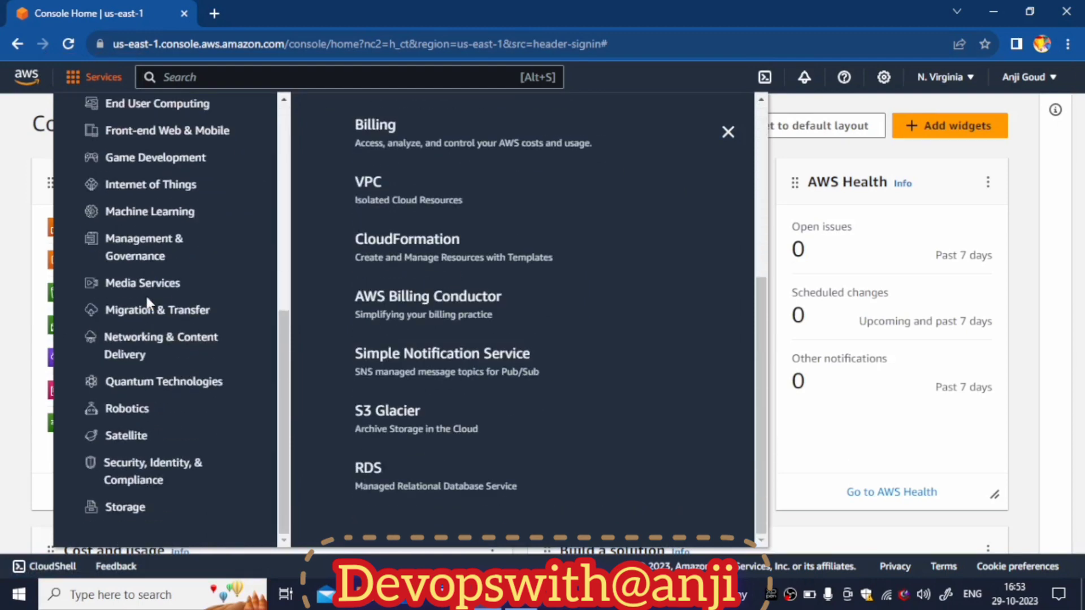
pyautogui.scroll(7, 151, 321)
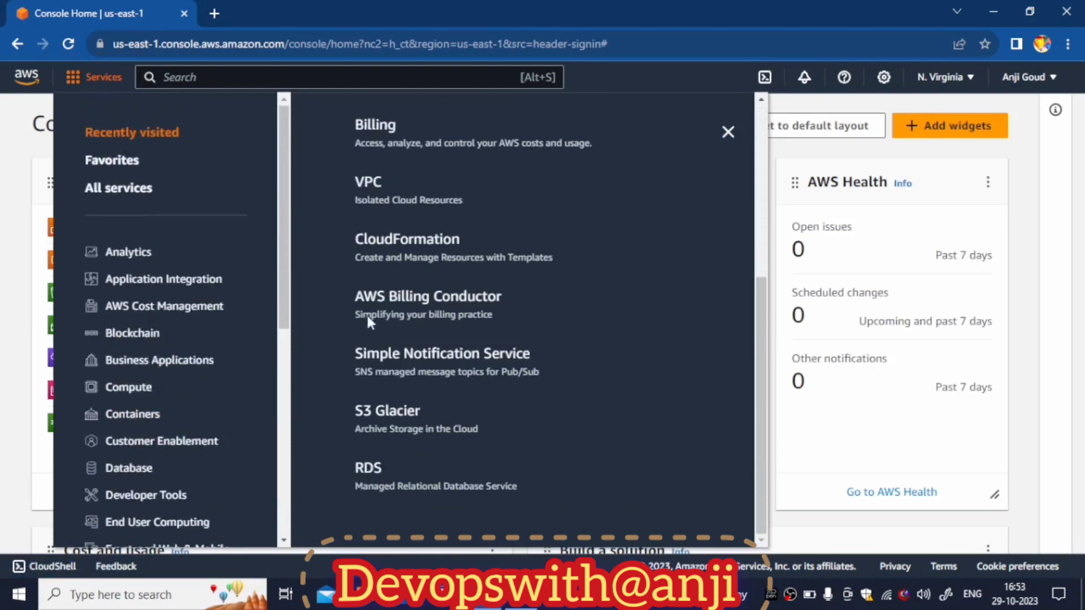
pyautogui.scroll(5, 367, 321)
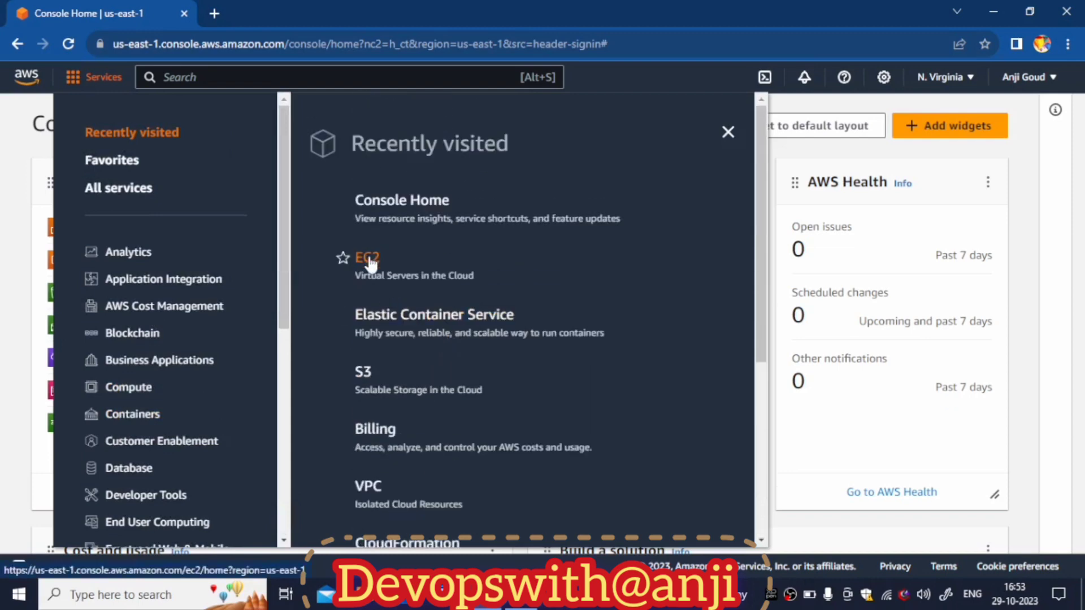
pyautogui.click(368, 260)
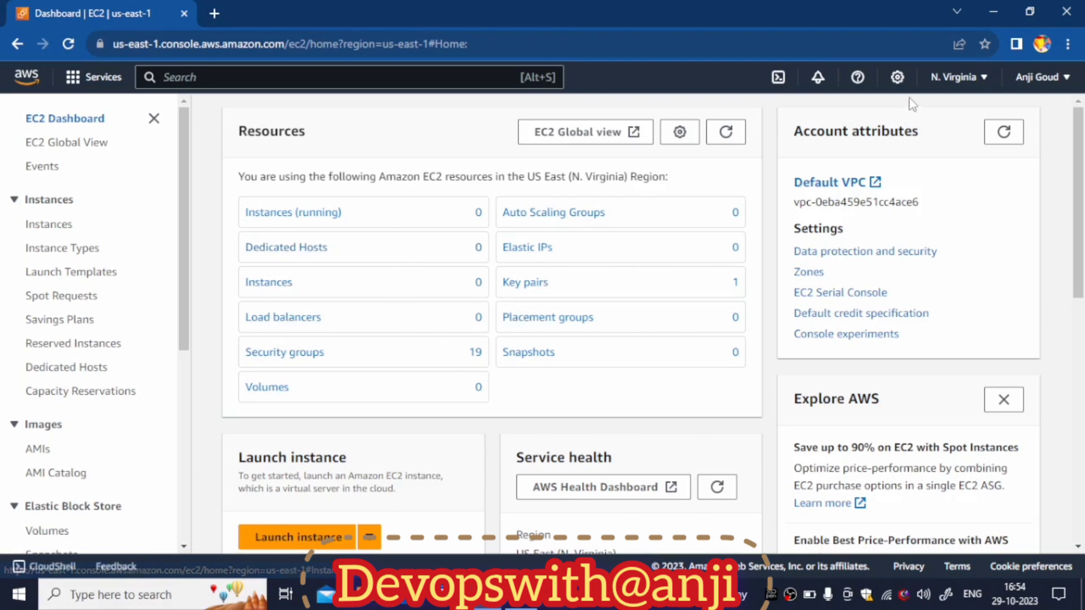
# - Examine the list of AWS regions available for EC2 resources
pyautogui.click(981, 82)
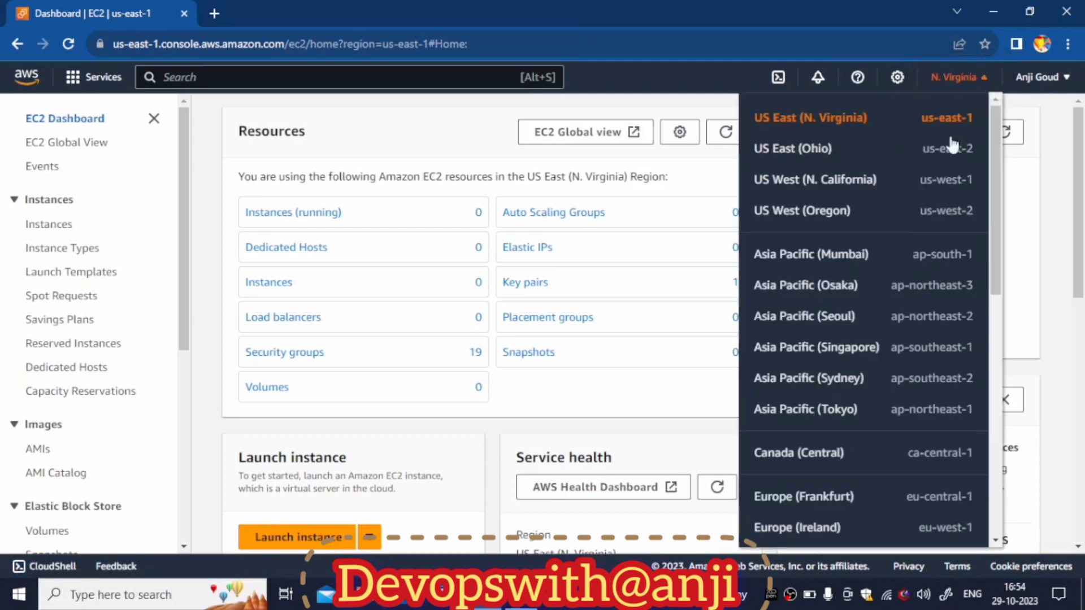
pyautogui.scroll(-5, 927, 313)
pyautogui.scroll(5, 926, 313)
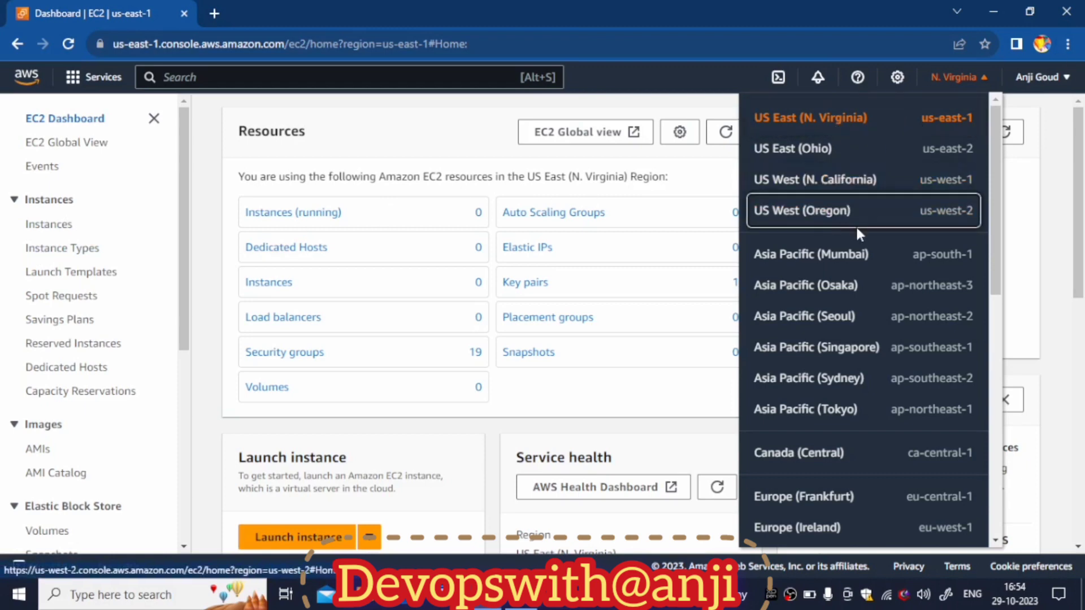
pyautogui.click(797, 261)
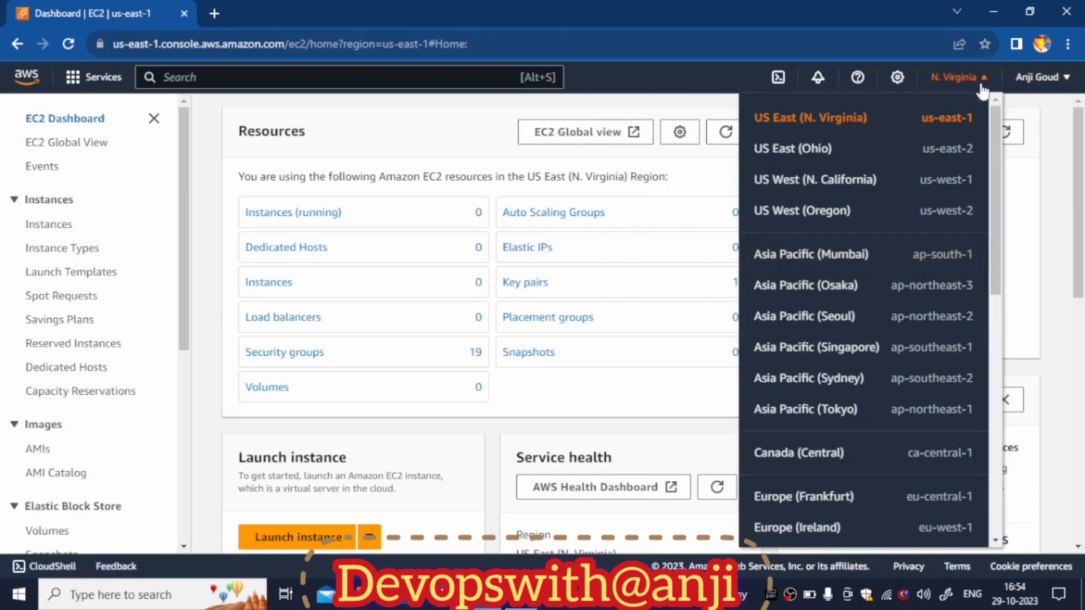
pyautogui.click(414, 142)
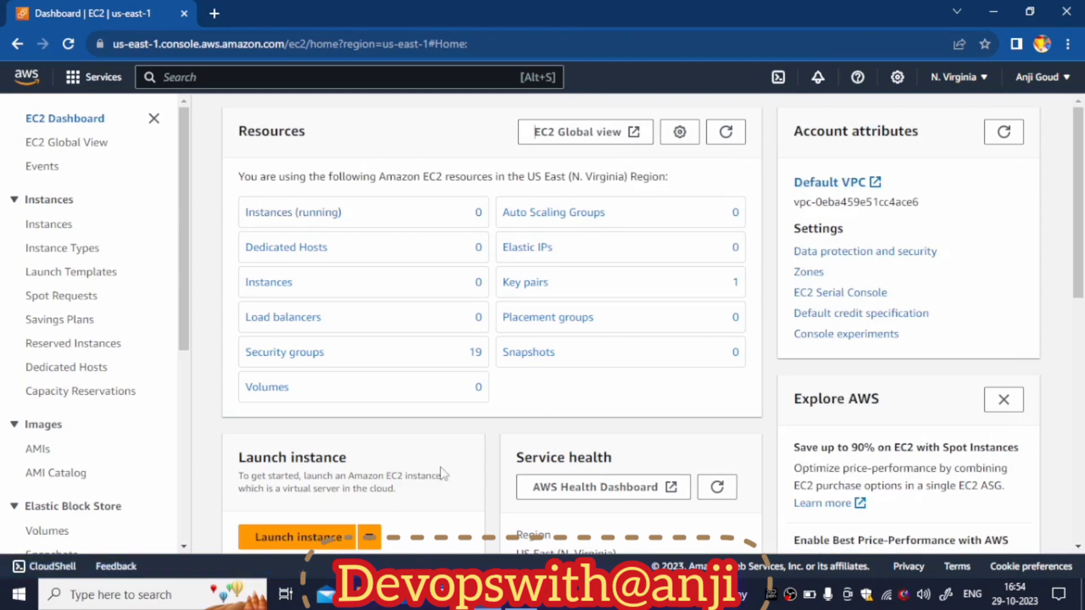
# - Start launching a new EC2 instance and name it ServerHost
pyautogui.scroll(-4, 445, 473)
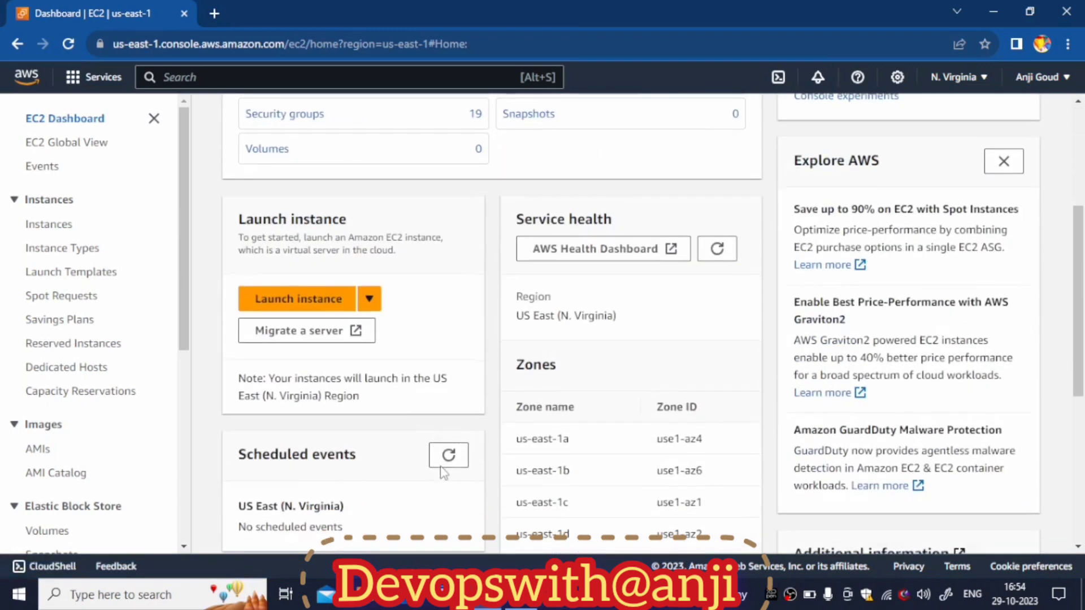
pyautogui.click(298, 300)
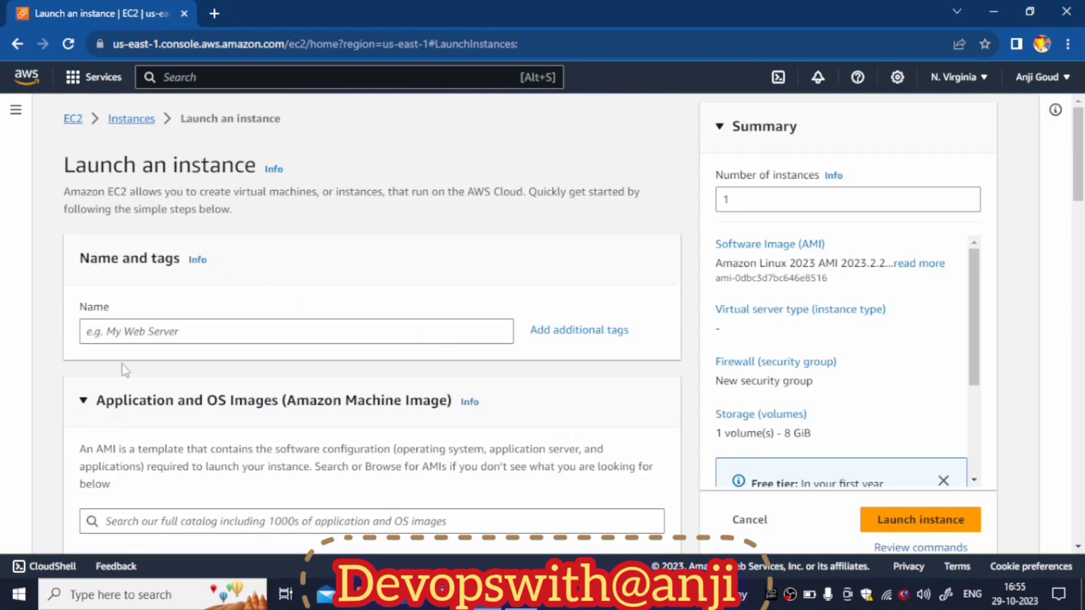
pyautogui.click(188, 335)
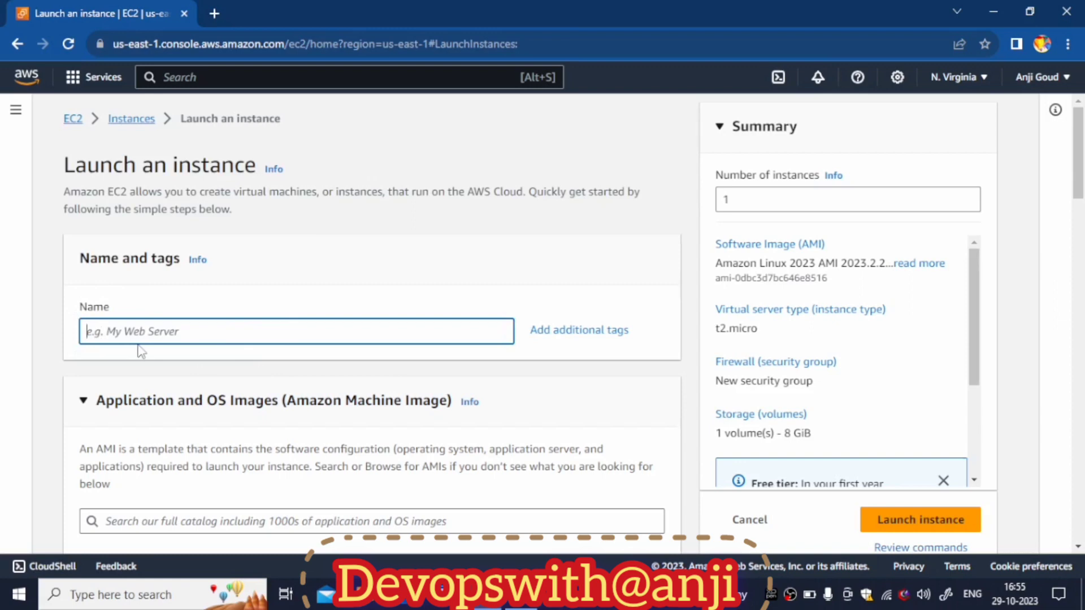
pyautogui.write('ServerHost')
# - Choose Red Hat from the quick-start operating system images as the instance's machine image
pyautogui.scroll(-2, 155, 319)
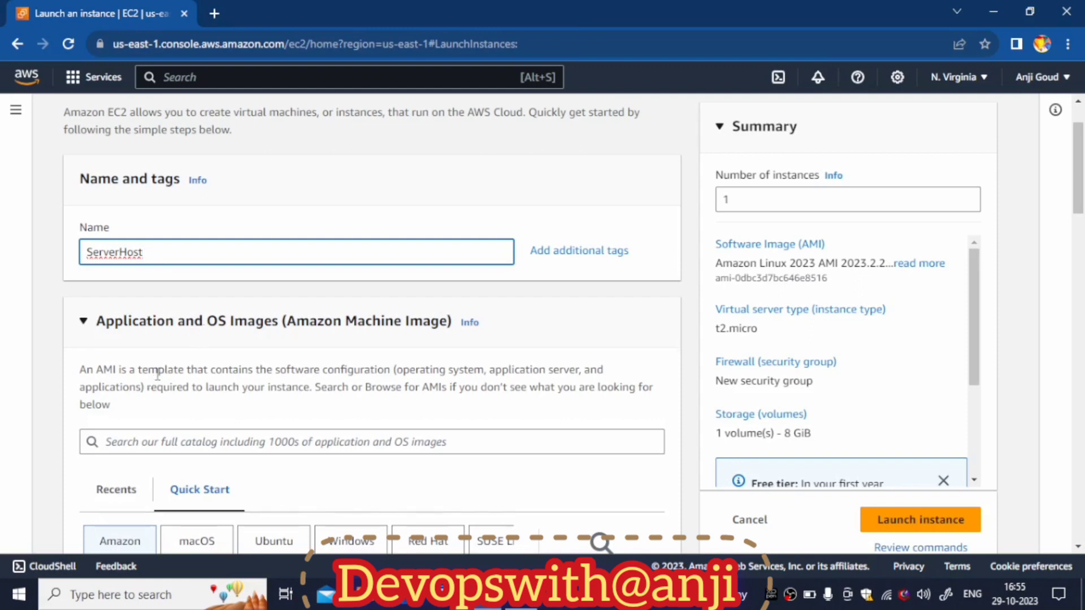
pyautogui.click(129, 441)
pyautogui.scroll(-4, 339, 282)
pyautogui.scroll(3, 233, 206)
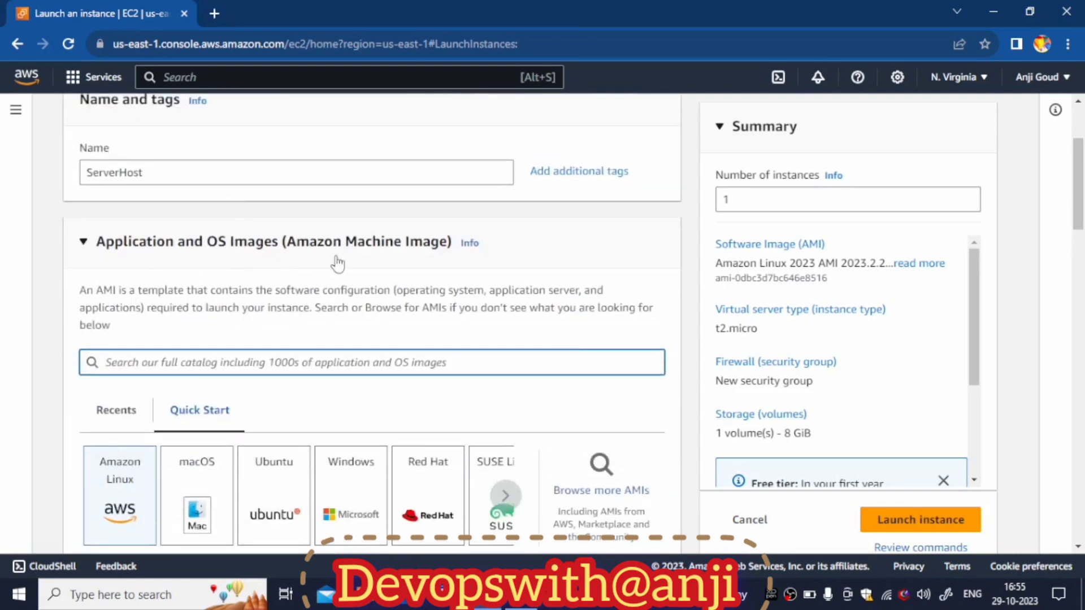
pyautogui.scroll(-3, 285, 360)
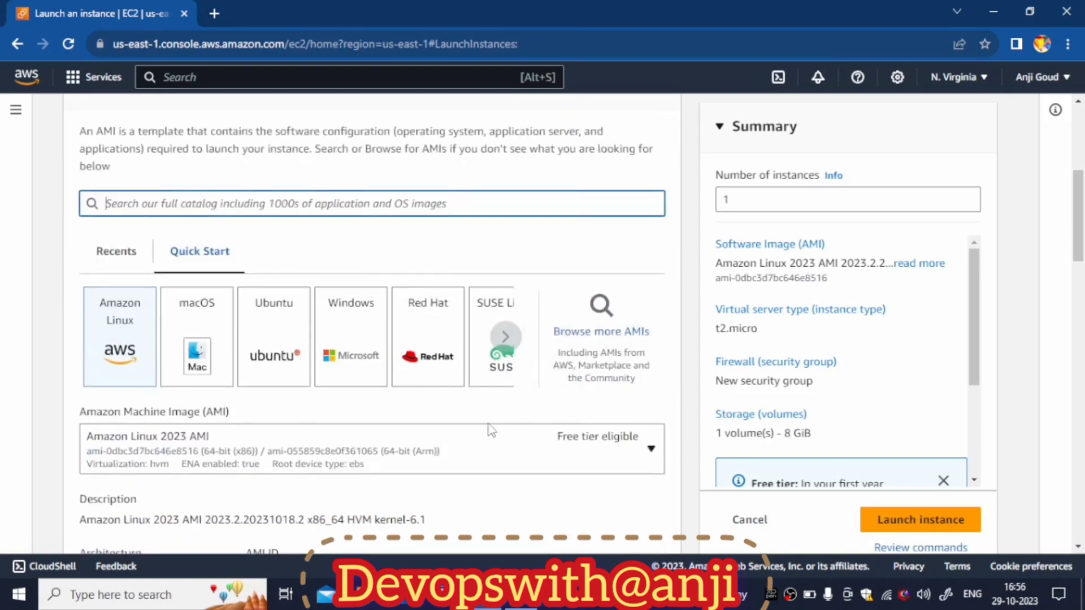
pyautogui.scroll(5, 282, 226)
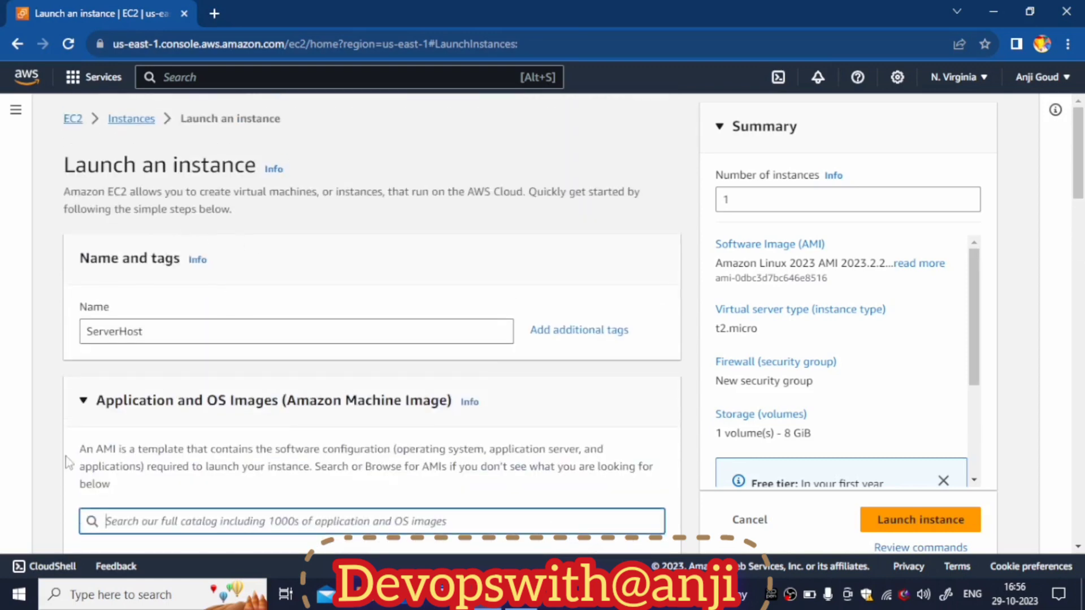
pyautogui.scroll(-4, 315, 442)
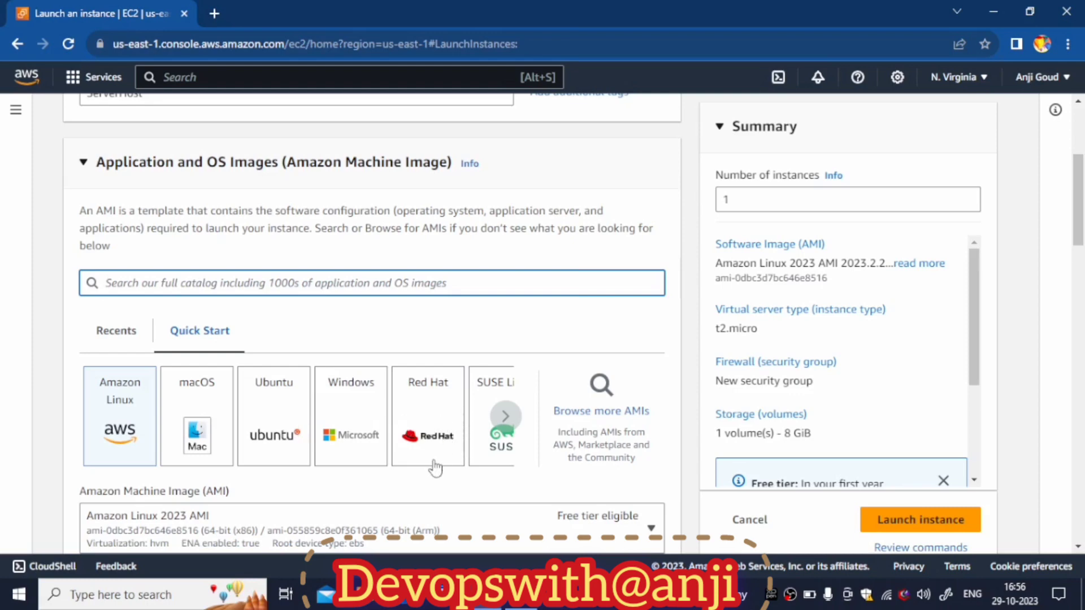
pyautogui.click(427, 402)
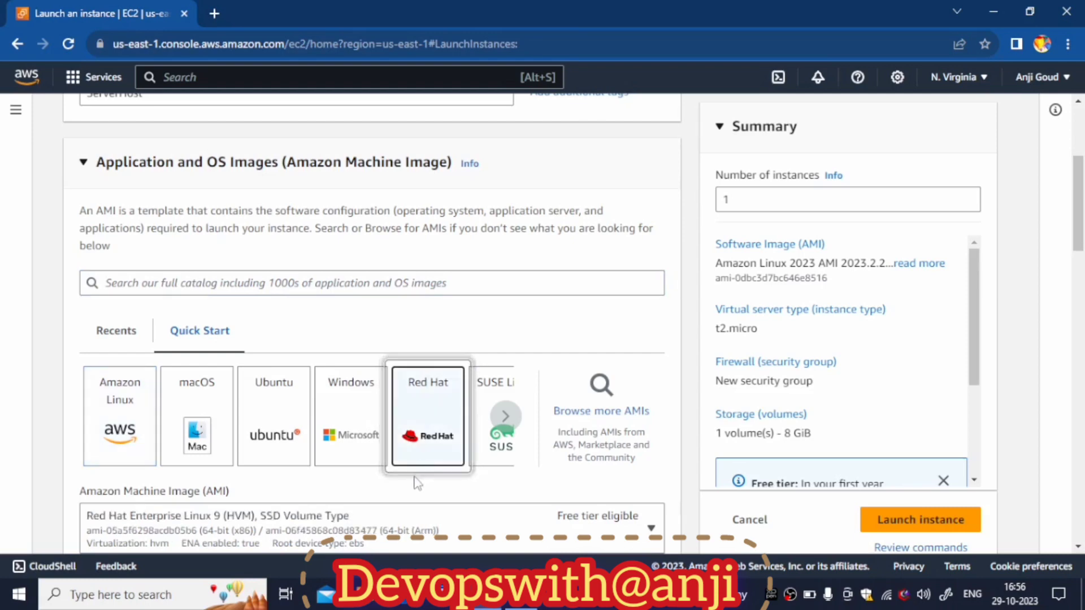
# - Examine the selected Red Hat image's details and the available instance types with their memory and hourly pricing
pyautogui.scroll(-2, 415, 474)
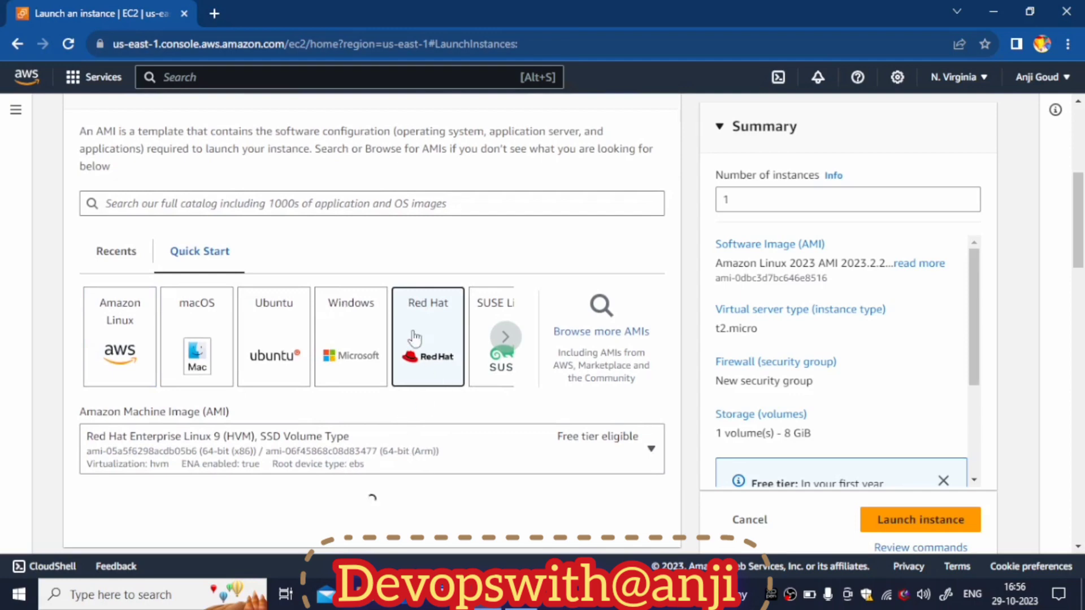
pyautogui.scroll(-4, 413, 336)
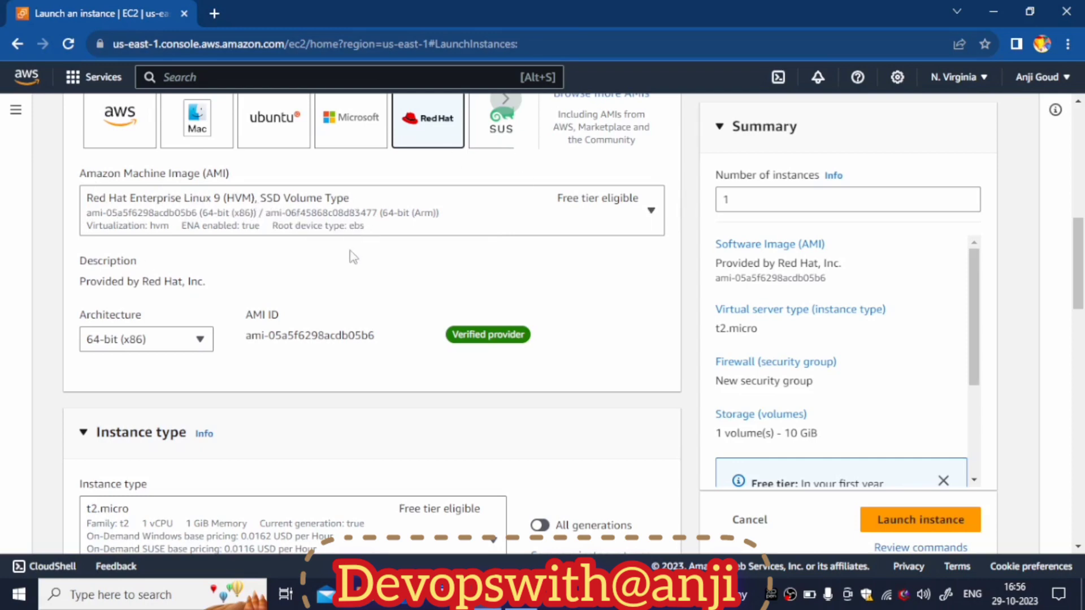
pyautogui.scroll(-1, 288, 266)
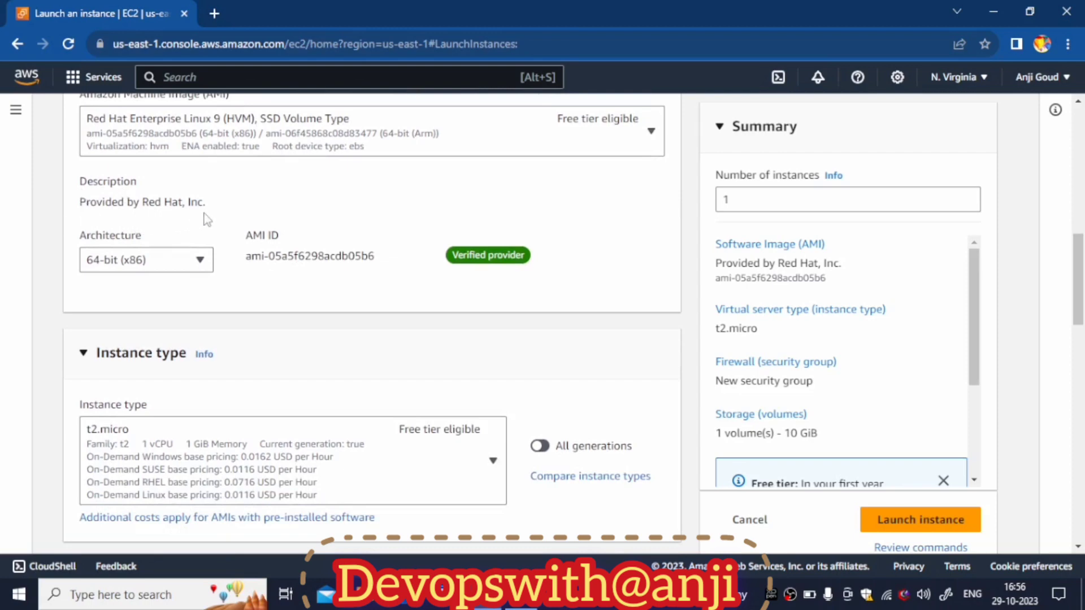
pyautogui.scroll(-1, 183, 261)
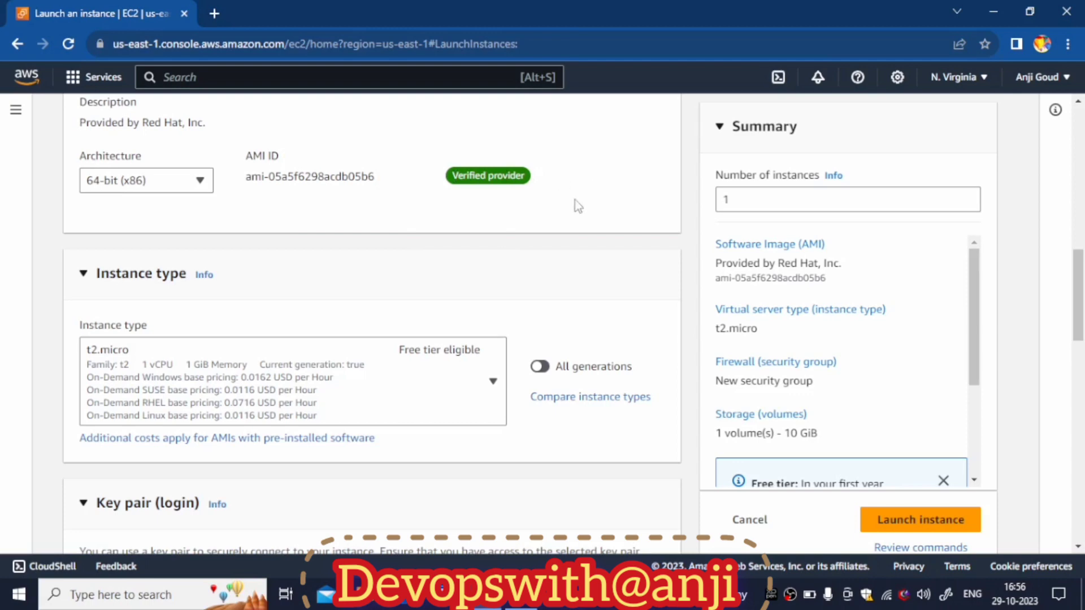
pyautogui.scroll(-1, 378, 296)
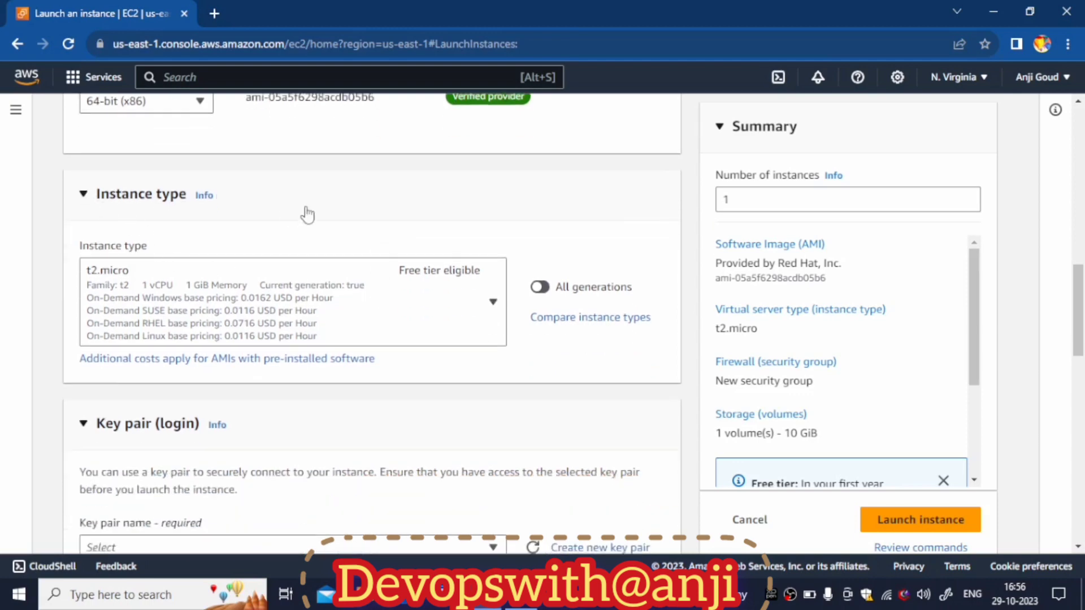
pyautogui.click(481, 302)
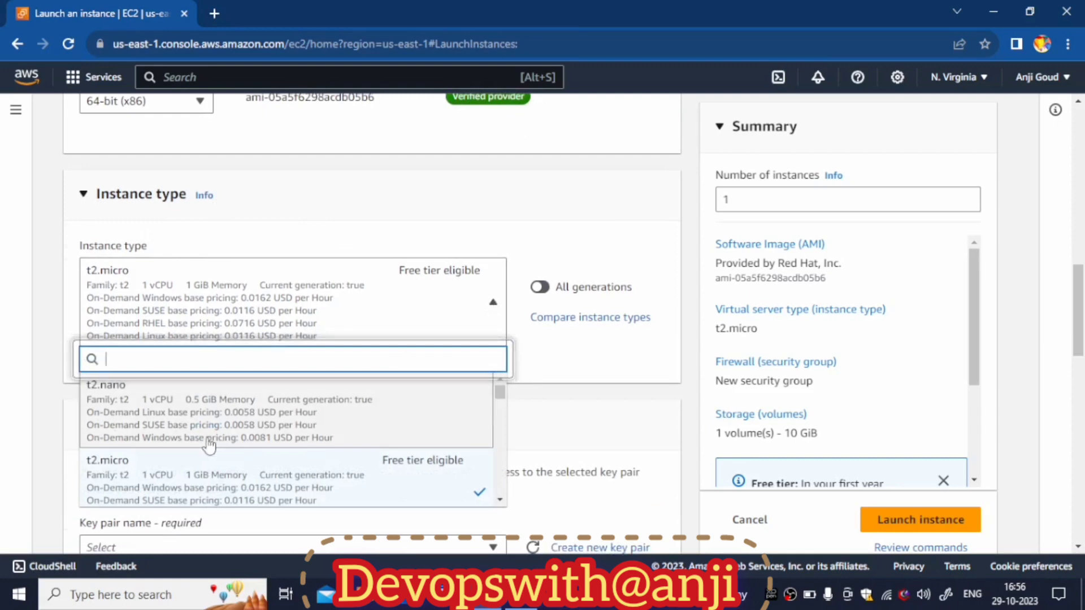
pyautogui.scroll(-2, 214, 441)
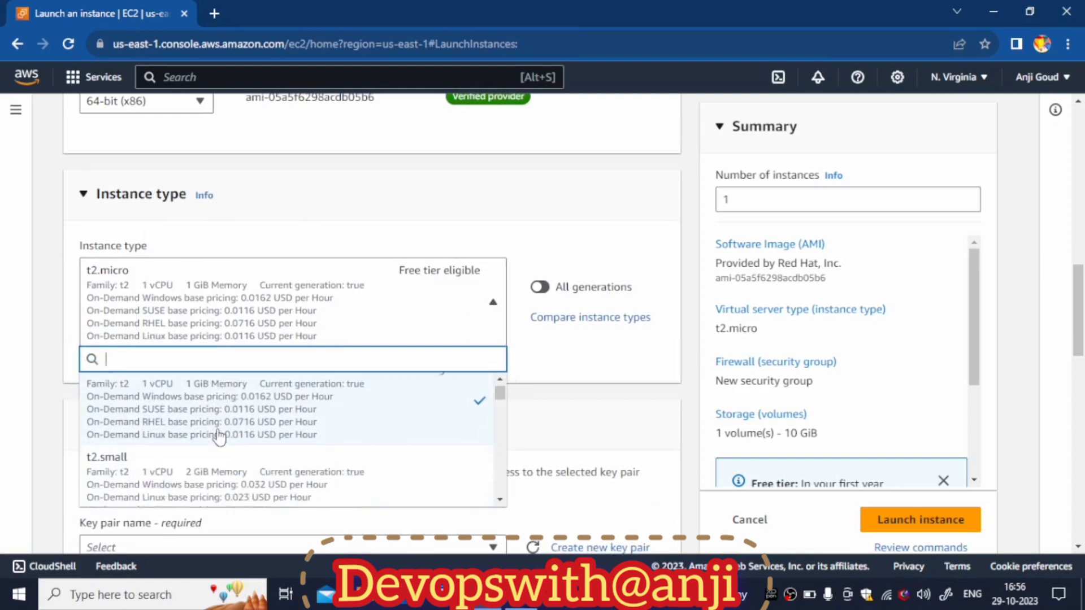
pyautogui.scroll(-3, 220, 436)
pyautogui.scroll(-2, 220, 435)
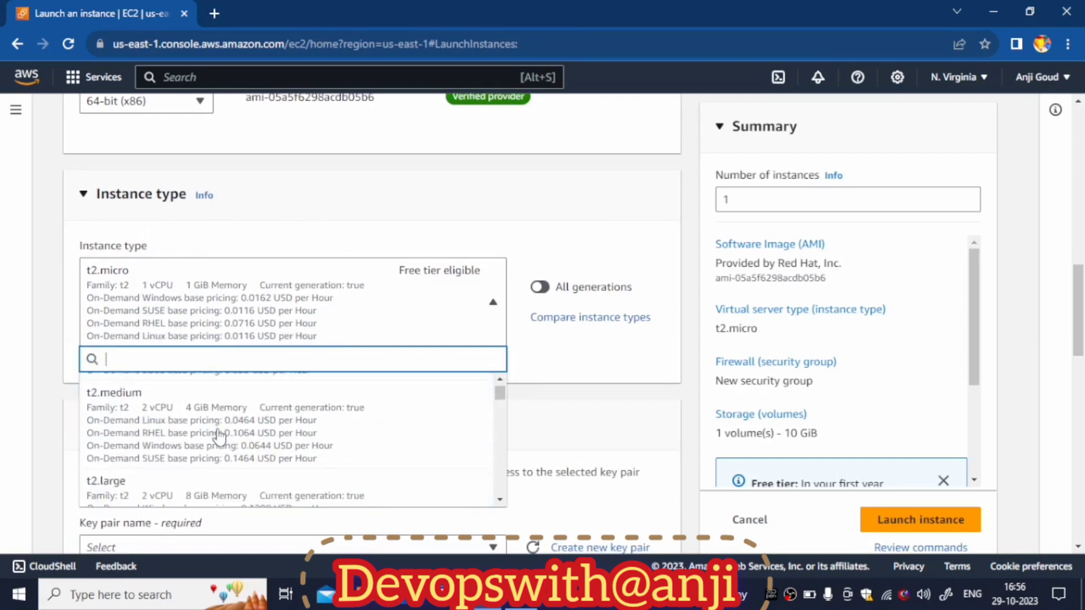
pyautogui.scroll(-3, 219, 435)
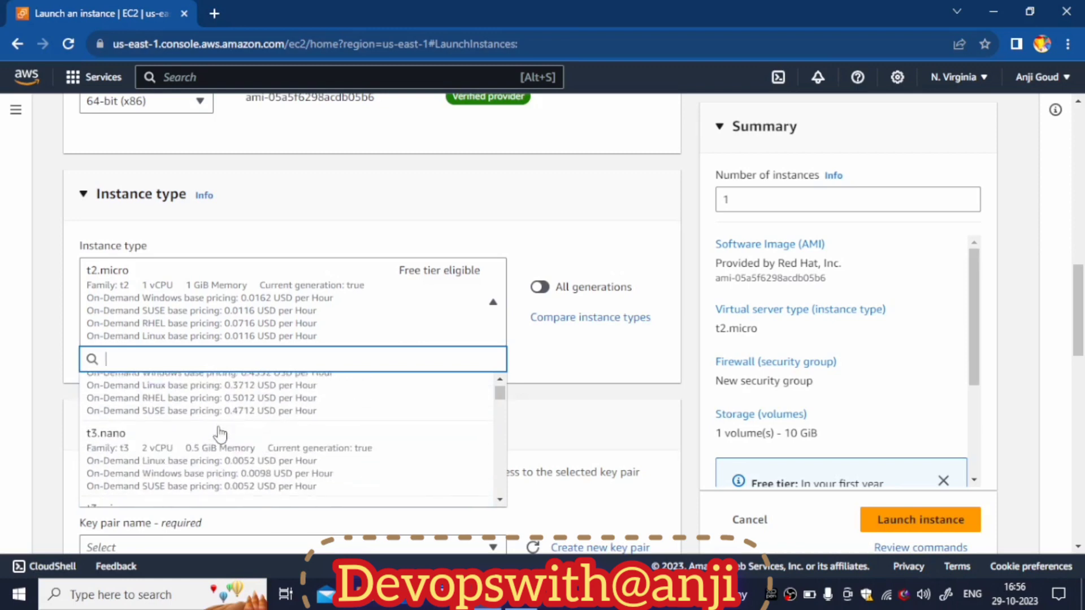
pyautogui.scroll(-2, 220, 434)
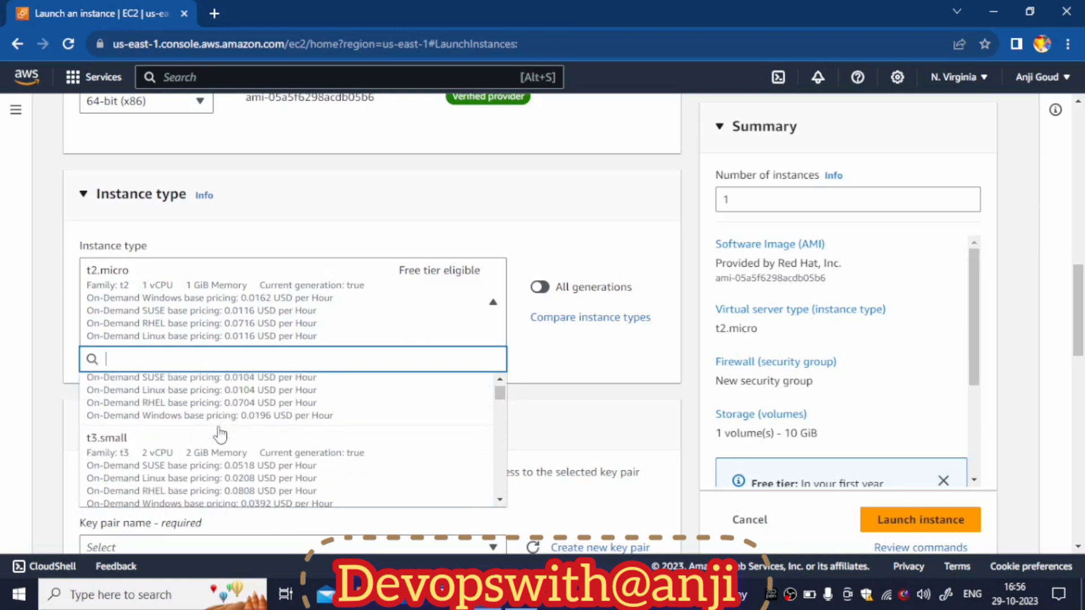
pyautogui.scroll(5, 225, 428)
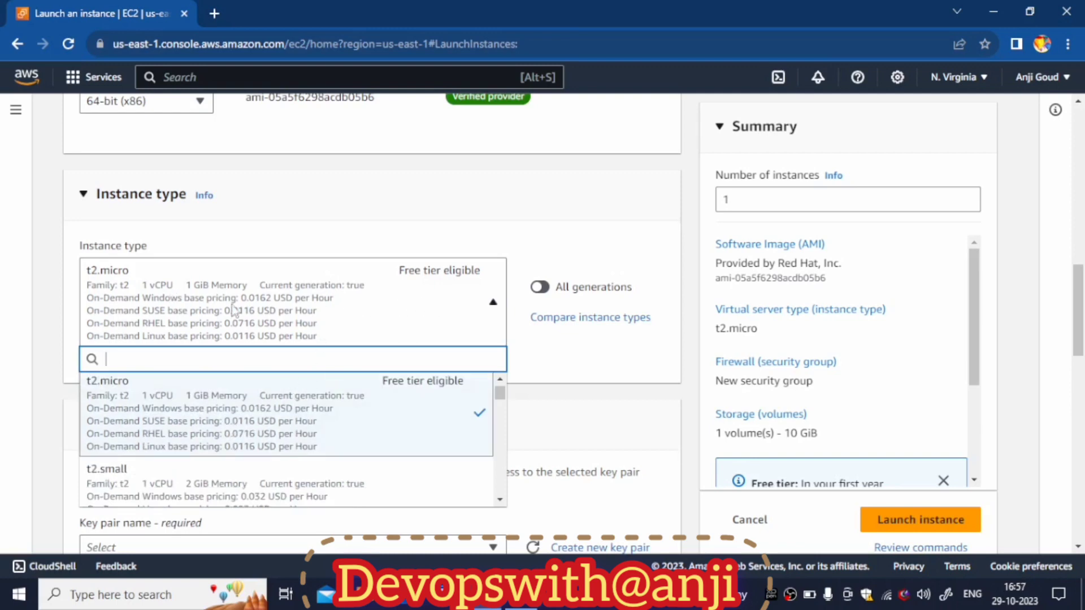
pyautogui.click(171, 307)
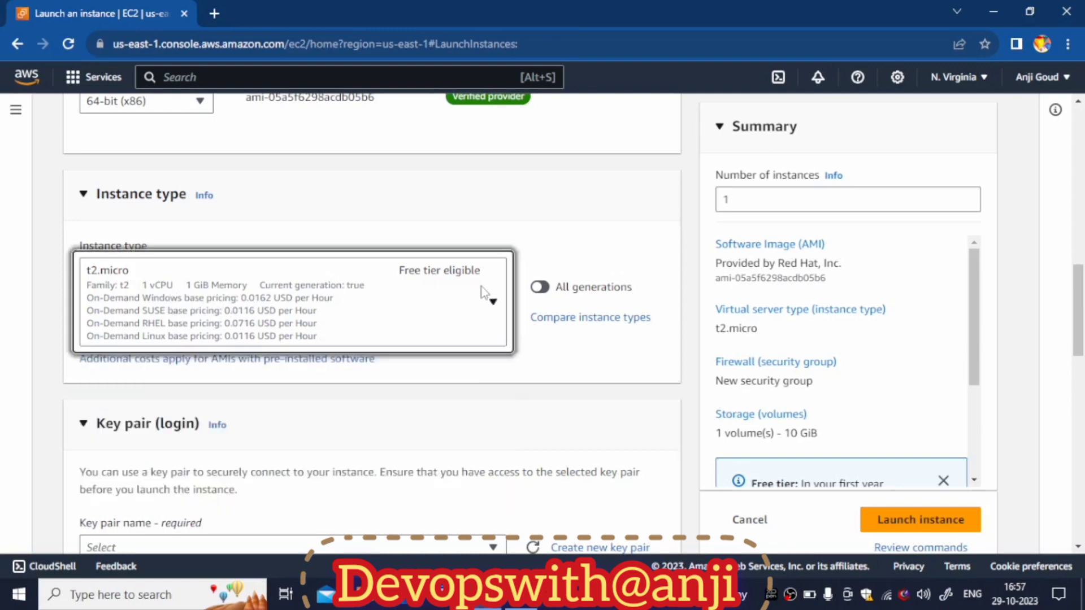
pyautogui.scroll(5, 642, 311)
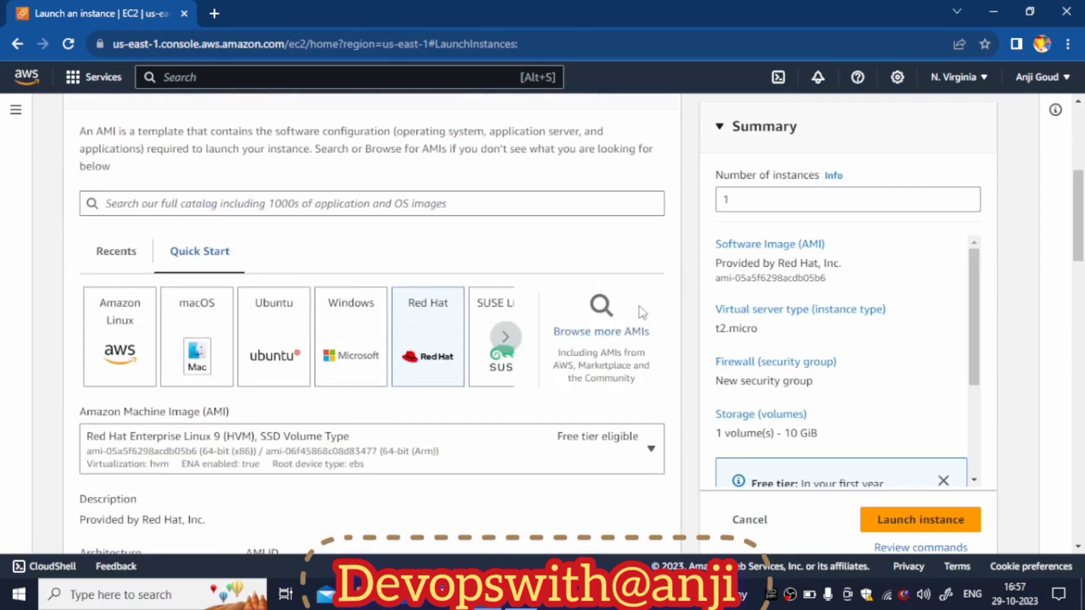
# - Begin creating a new key pair for the instance's login
pyautogui.scroll(-6, 641, 311)
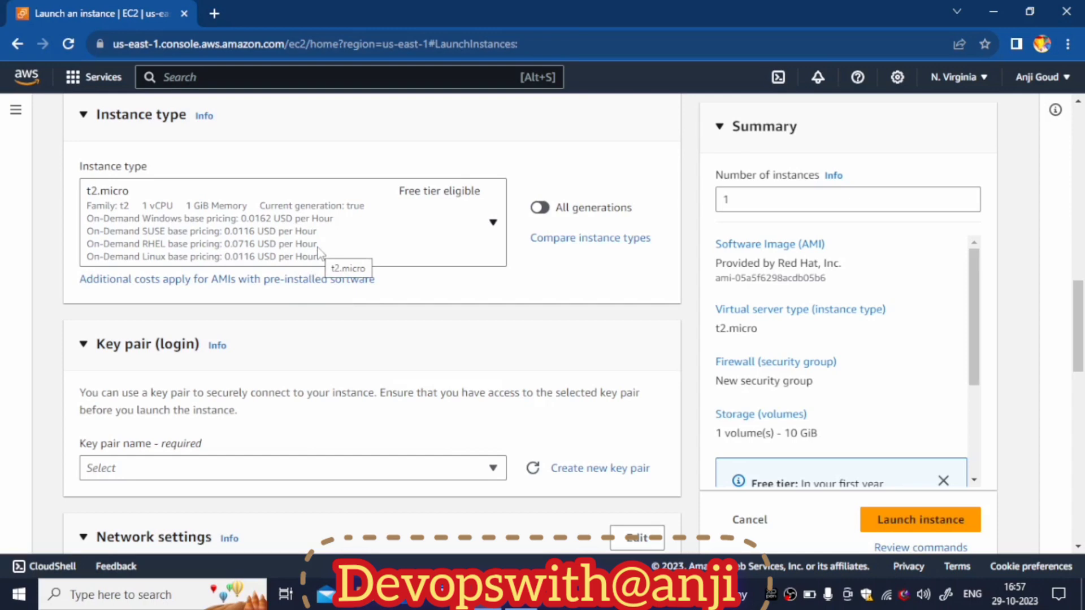
pyautogui.scroll(-1, 310, 327)
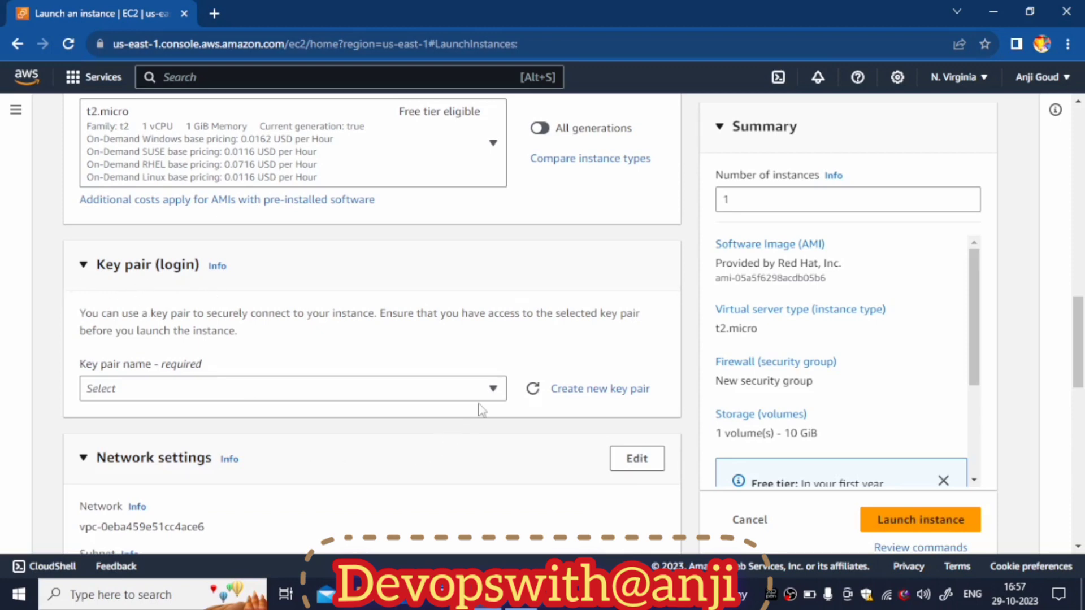
pyautogui.scroll(2, 188, 327)
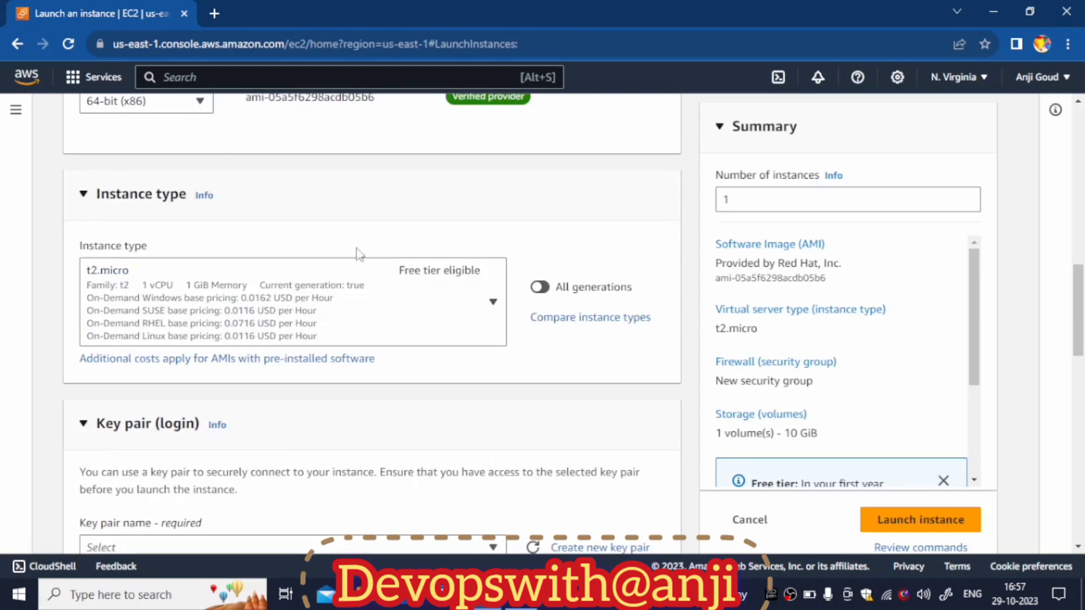
pyautogui.scroll(-3, 358, 249)
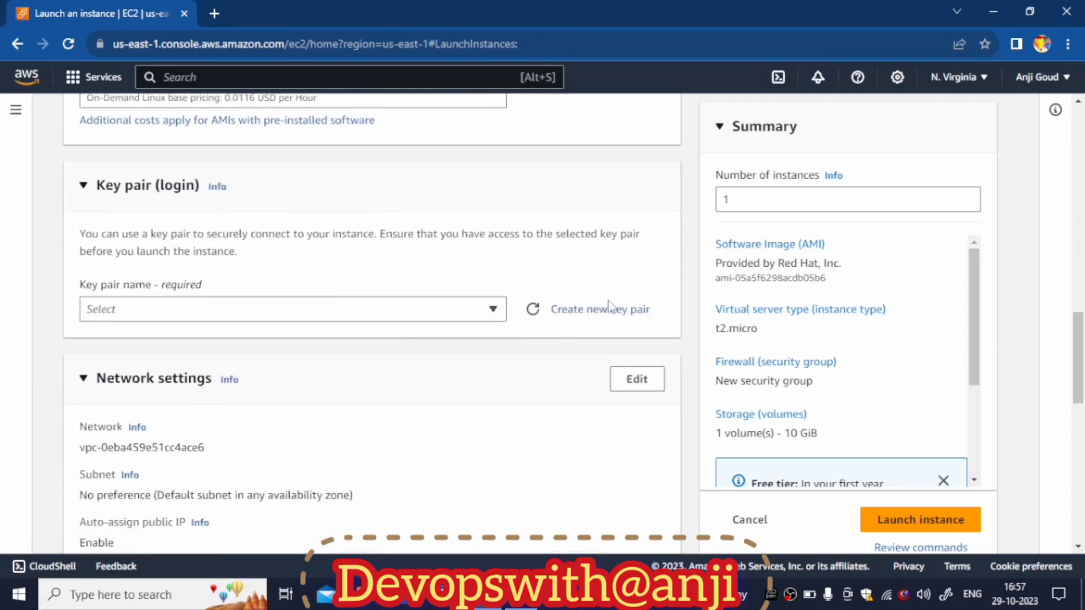
pyautogui.click(572, 316)
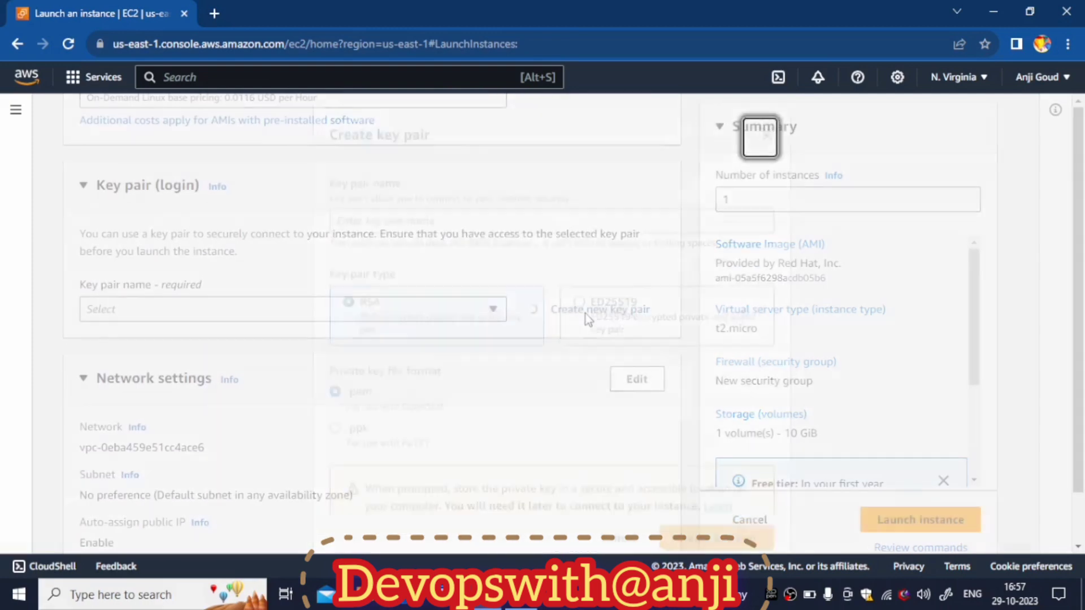
pyautogui.click(367, 213)
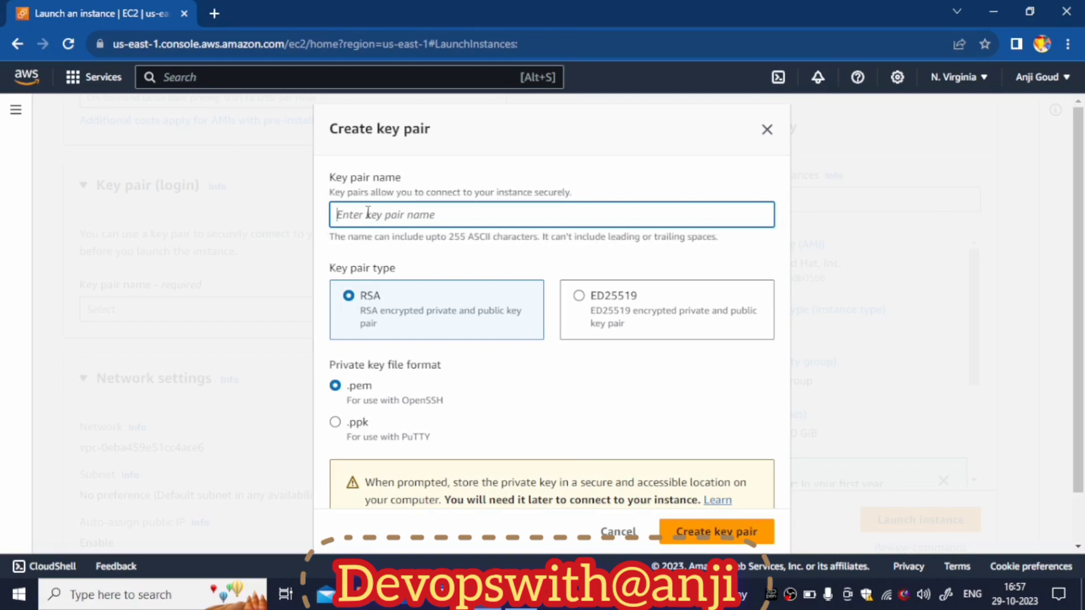
pyautogui.write('Sev')
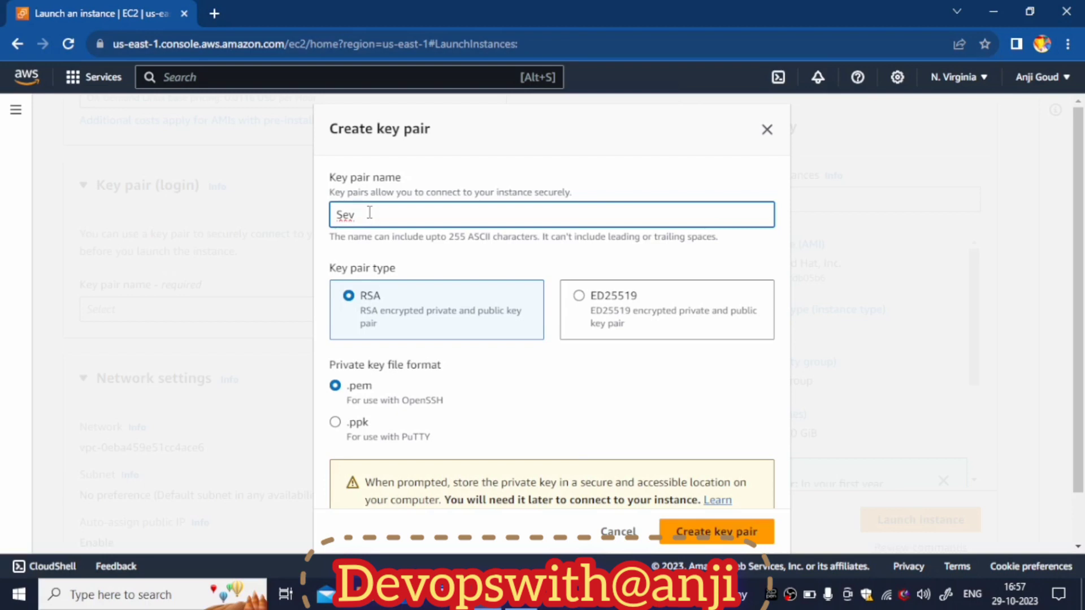
pyautogui.write('ver')
pyautogui.press('BackSpace')
pyautogui.press('BackSpace')
pyautogui.press('BackSpace')
pyautogui.press('BackSpace')
pyautogui.press('BackSpace')
pyautogui.press('BackSpace')
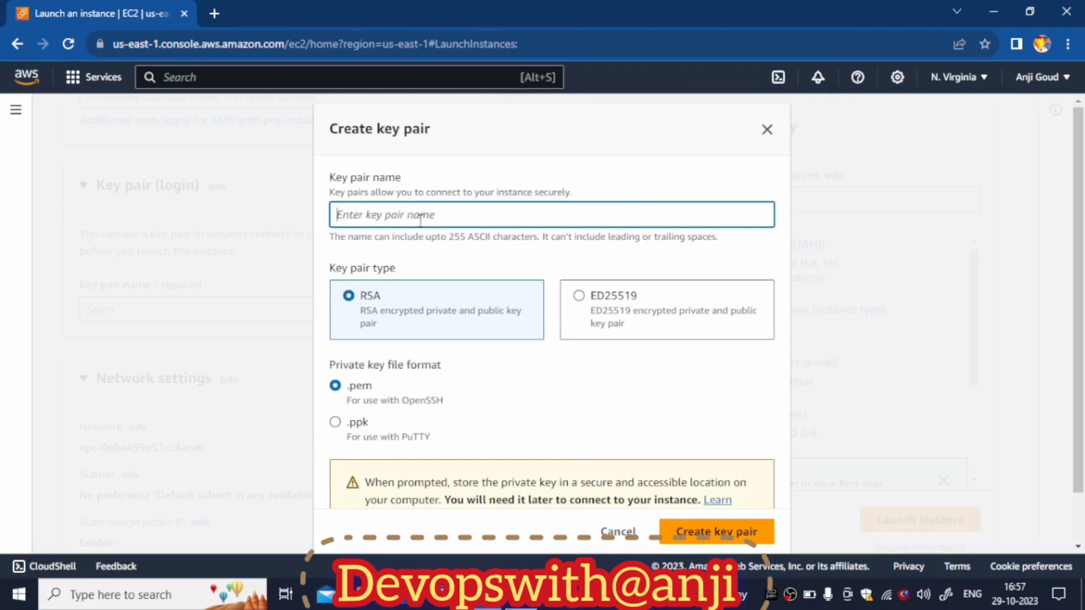
# - Name the RSA key pair ServerKey, choose the .ppk private key format and create it
pyautogui.write('ServerKey')
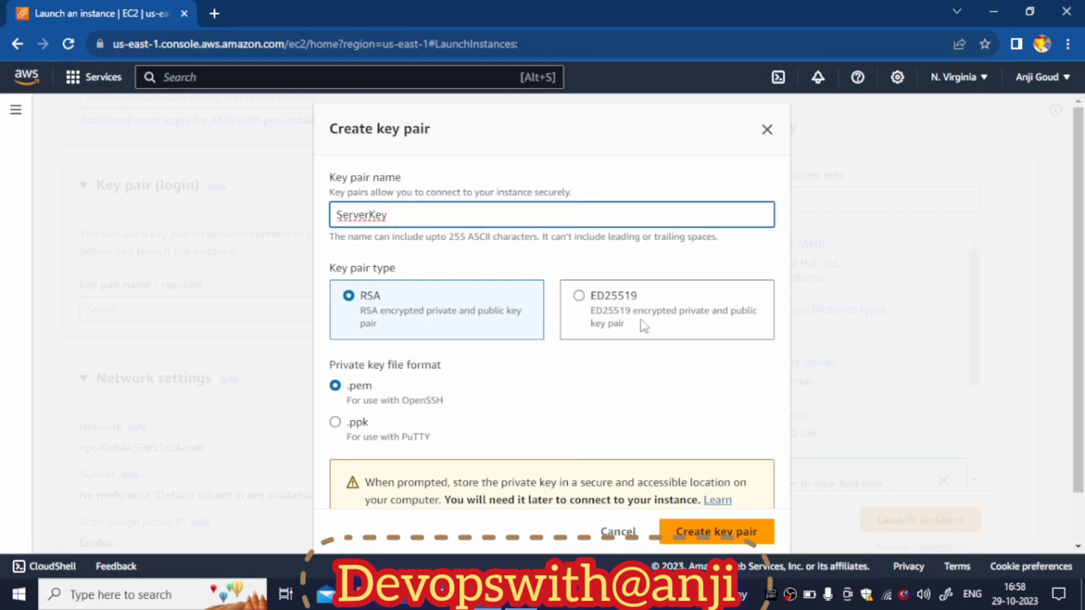
pyautogui.scroll(-1, 480, 345)
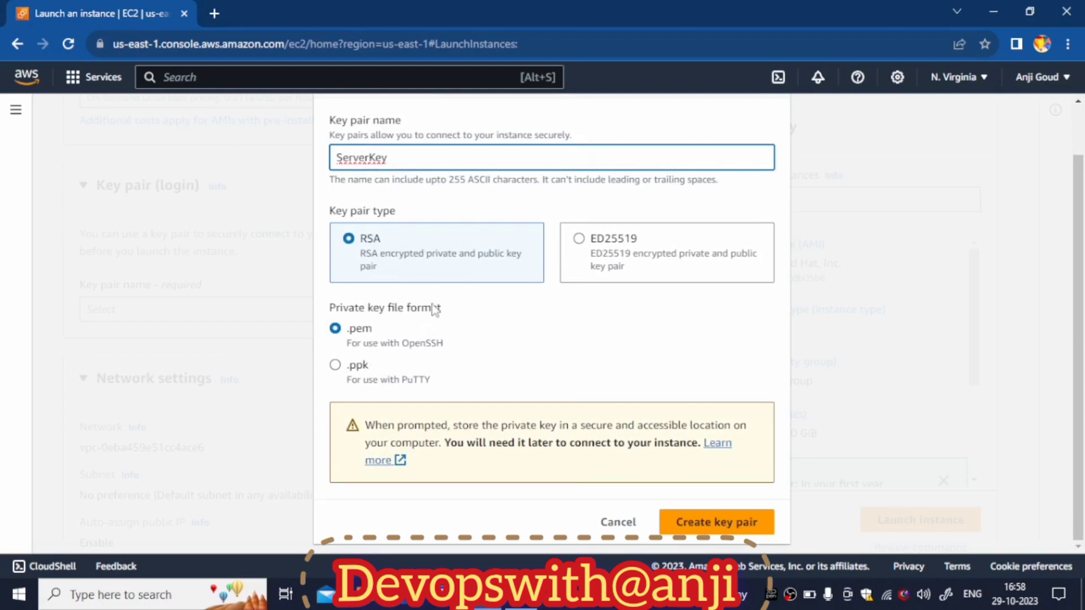
pyautogui.click(335, 367)
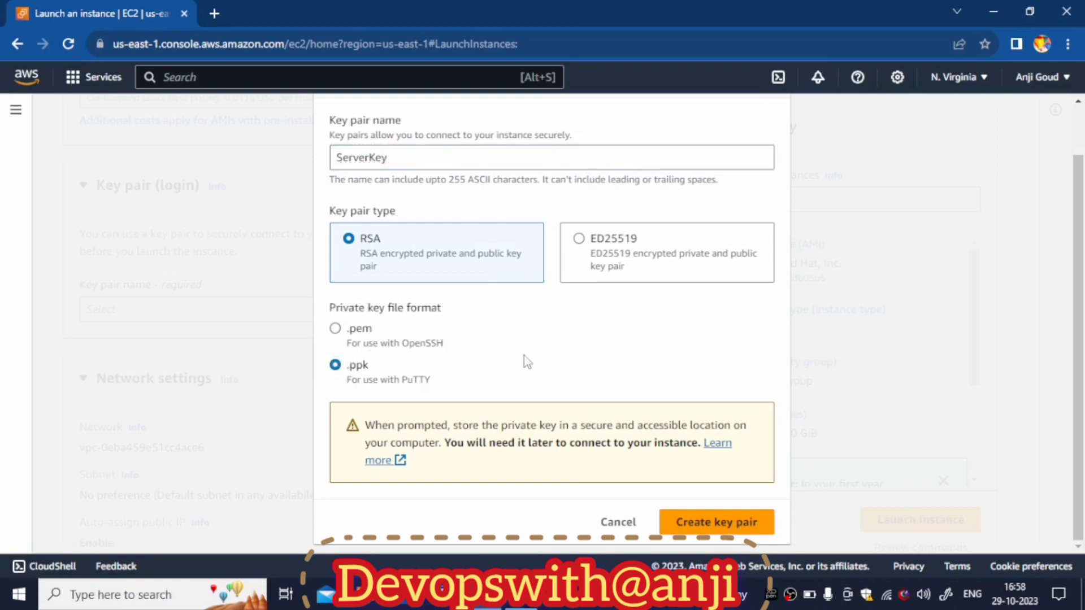
pyautogui.click(715, 524)
pyautogui.click(705, 513)
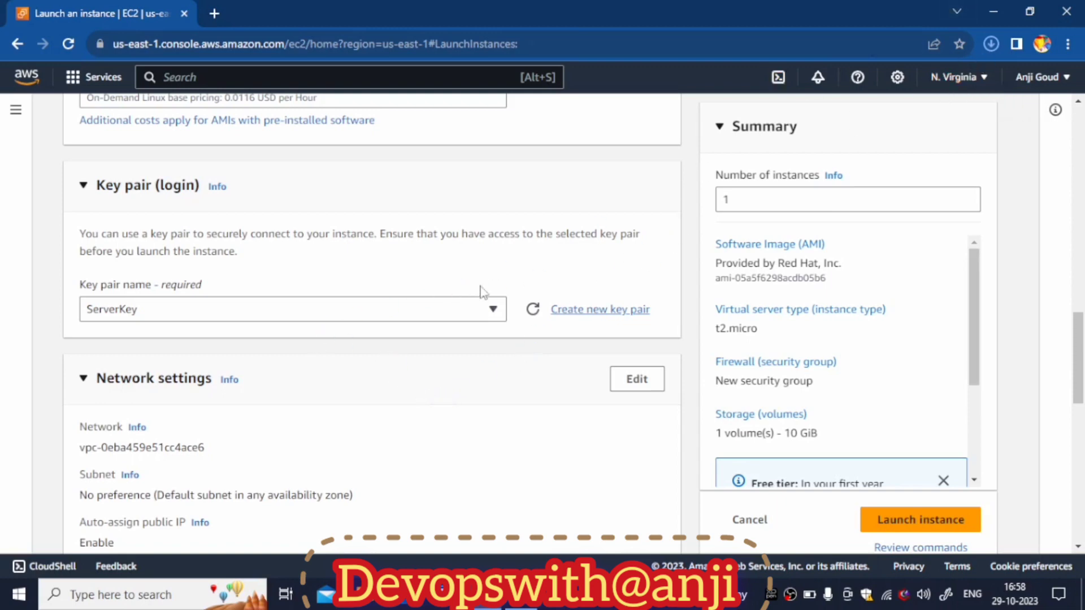
# - Check the downloaded key file and select ServerKey as the instance's login key pair
pyautogui.click(493, 312)
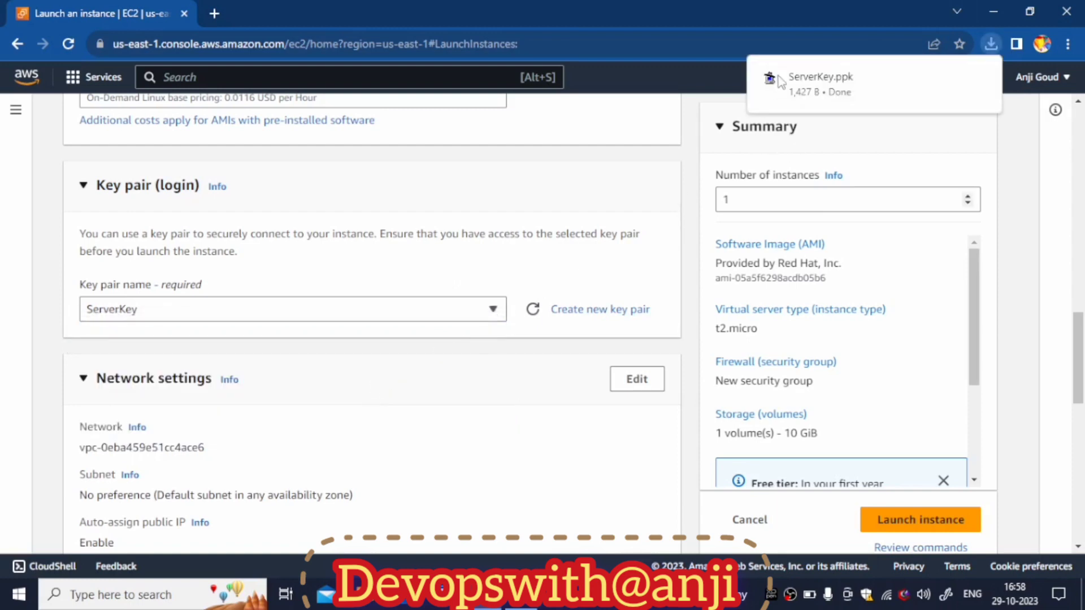
pyautogui.moveTo(781, 82)
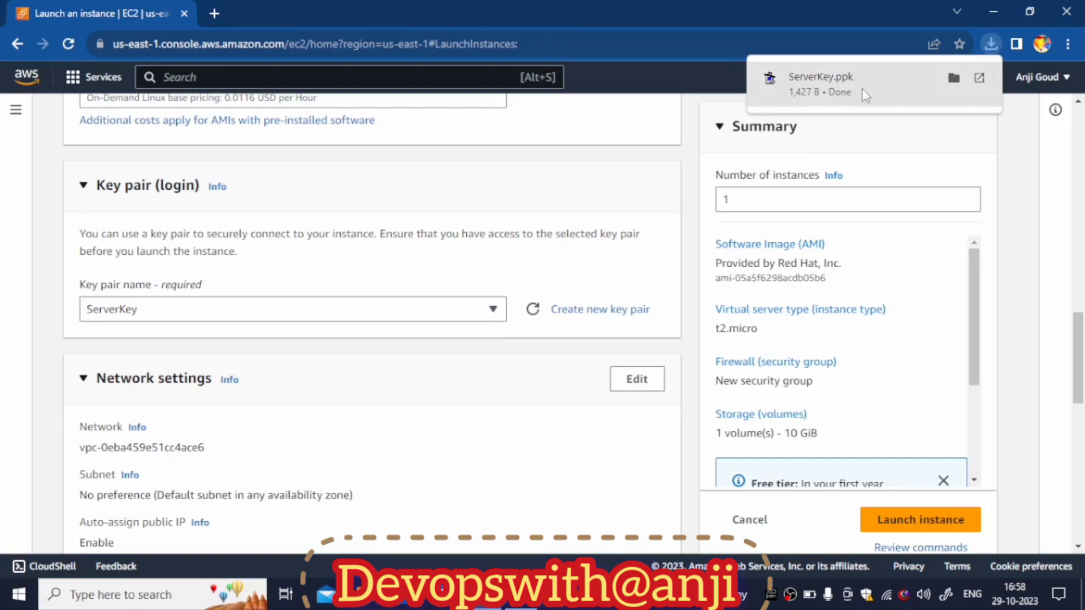
pyautogui.click(493, 311)
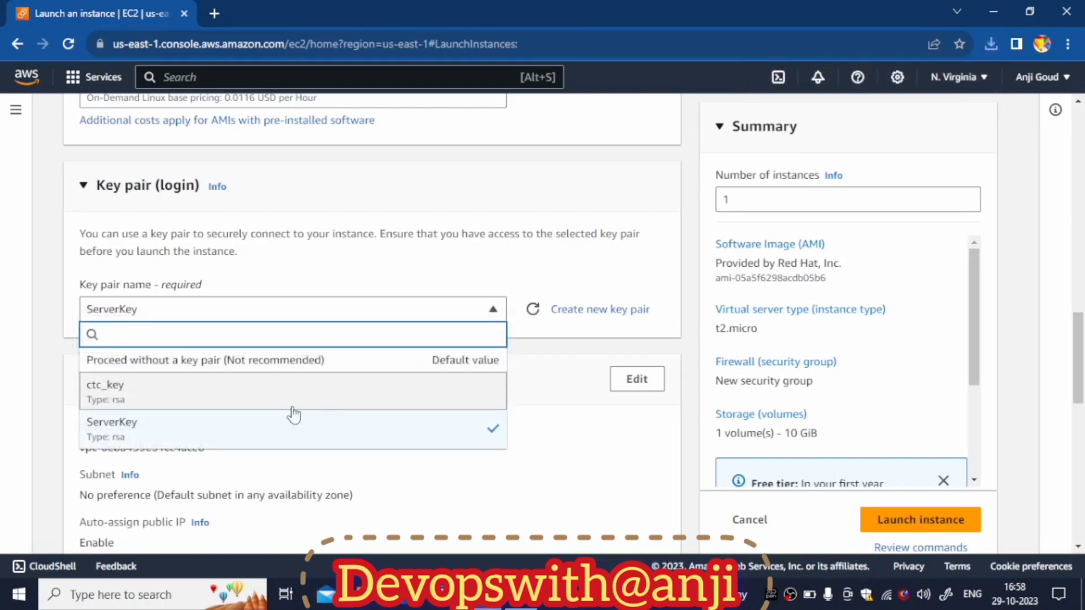
pyautogui.click(119, 434)
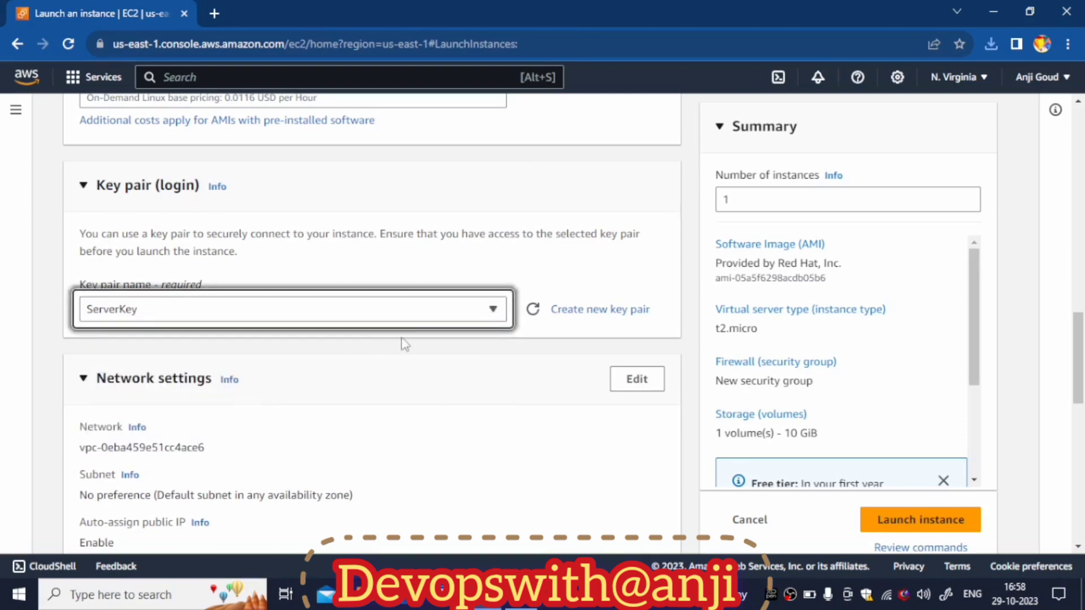
# - Set the gp2 root volume's size to 16 GiB and launch the instance
pyautogui.scroll(-1, 404, 413)
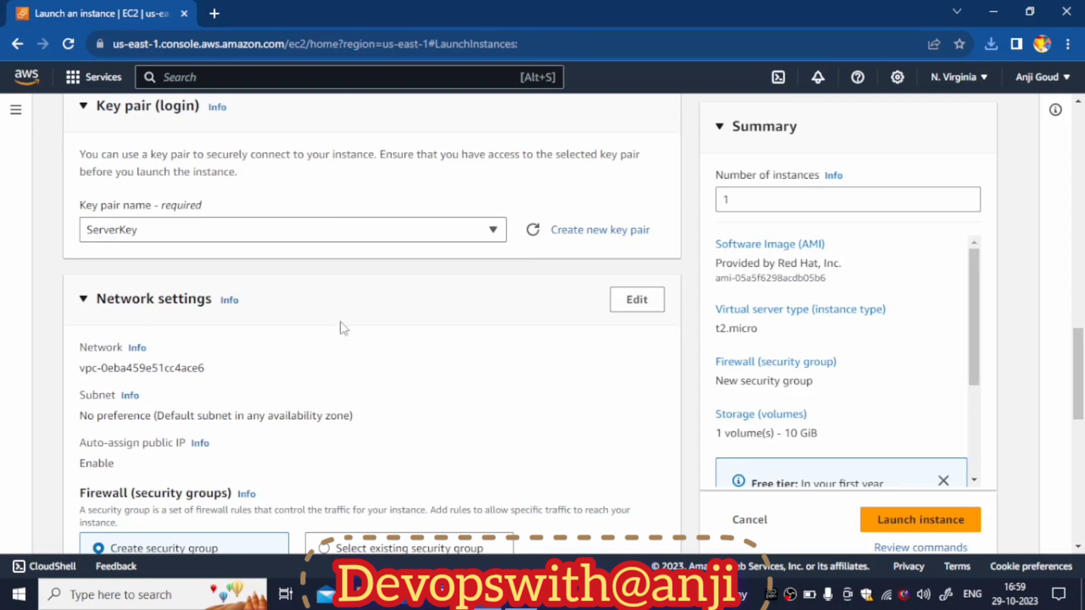
pyautogui.scroll(-2, 340, 322)
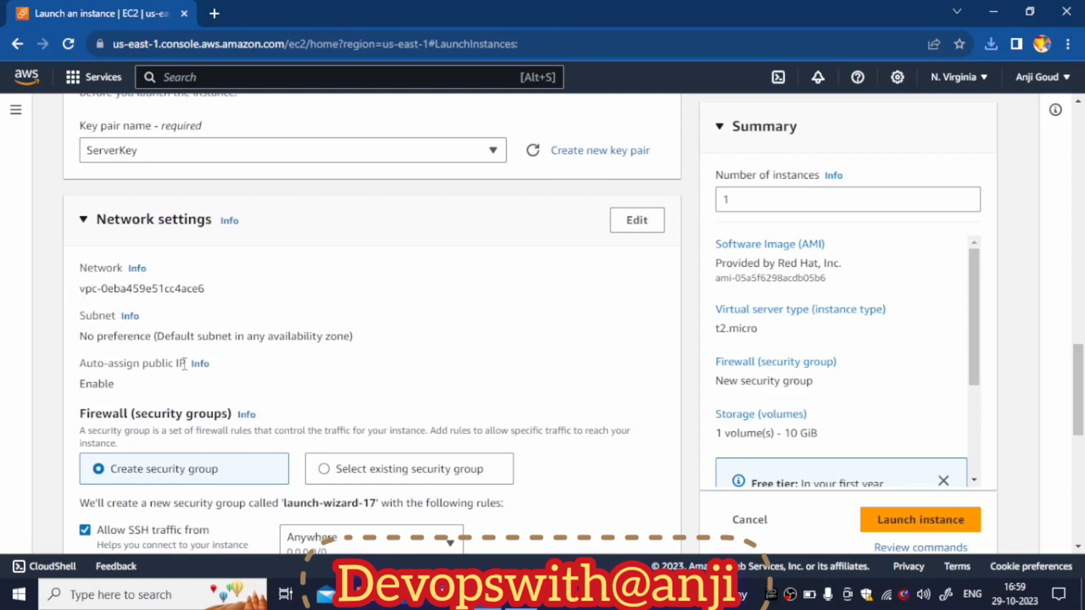
pyautogui.scroll(-2, 104, 359)
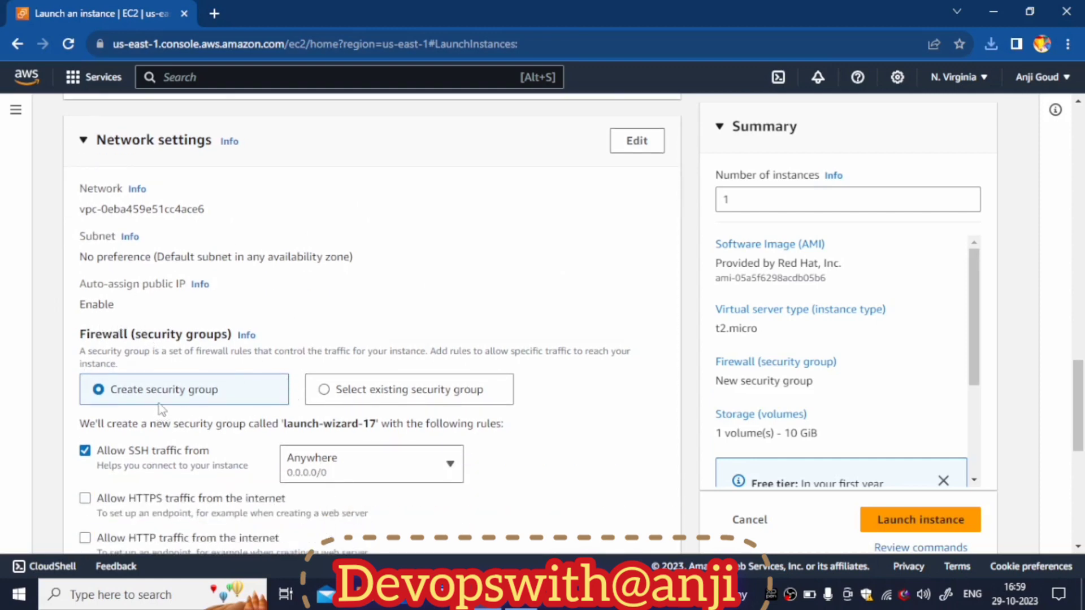
pyautogui.scroll(-2, 161, 409)
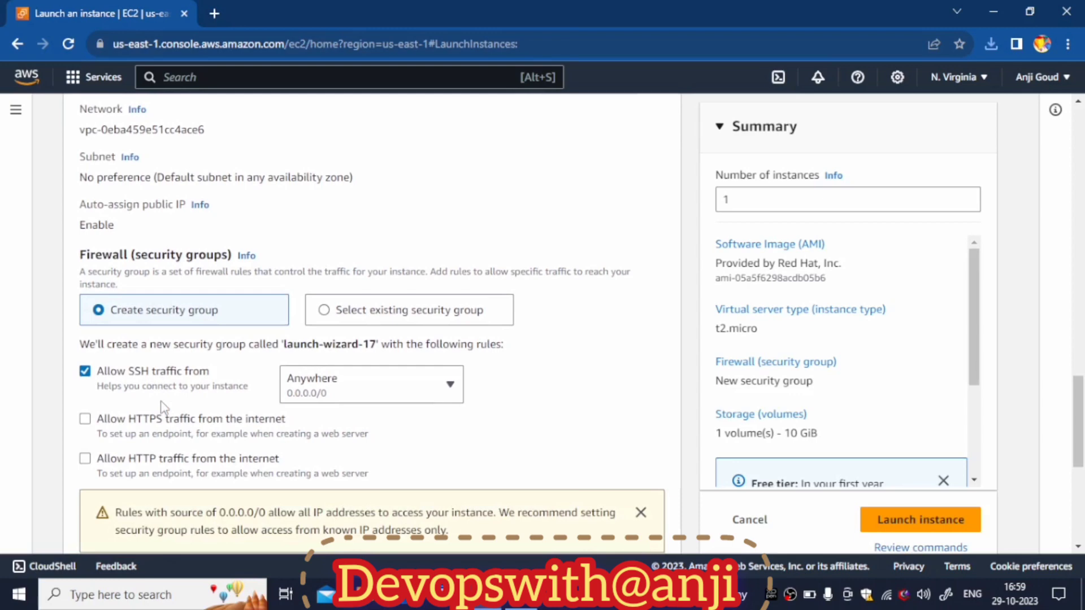
pyautogui.scroll(-4, 375, 367)
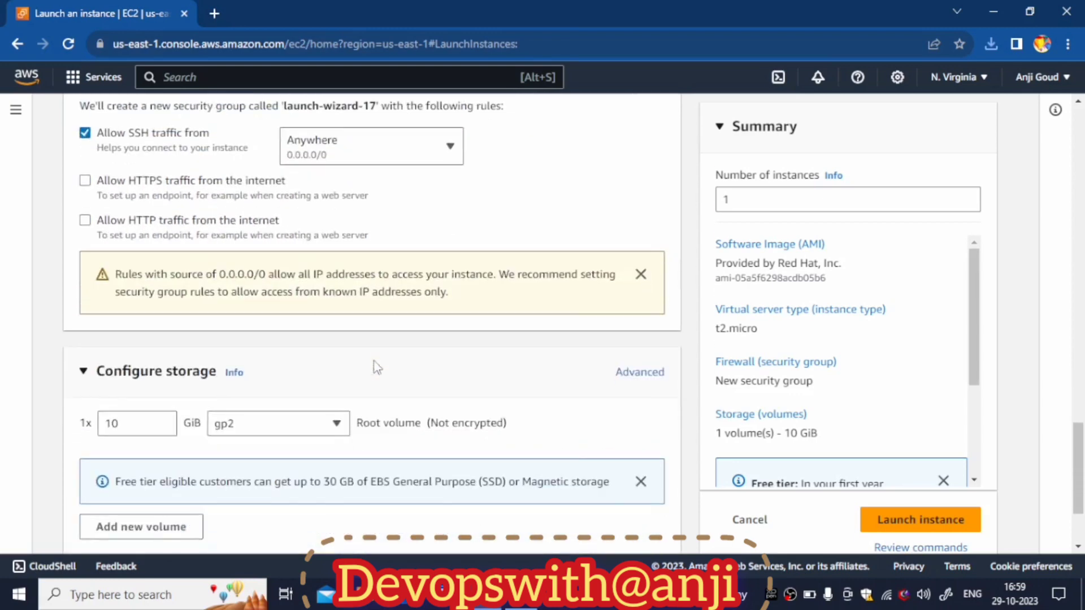
pyautogui.scroll(-1, 375, 367)
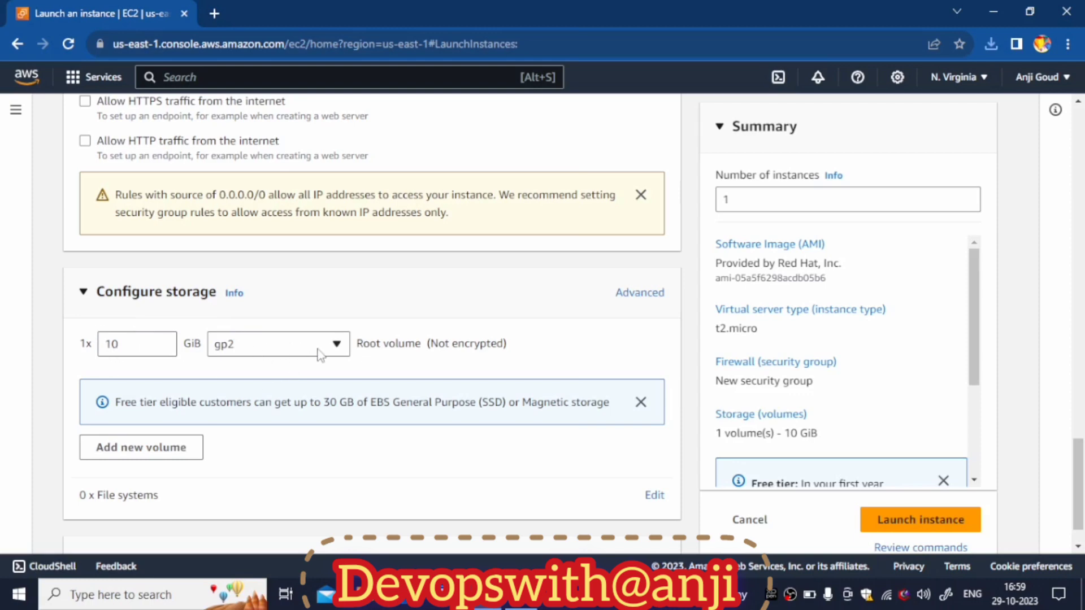
pyautogui.click(170, 347)
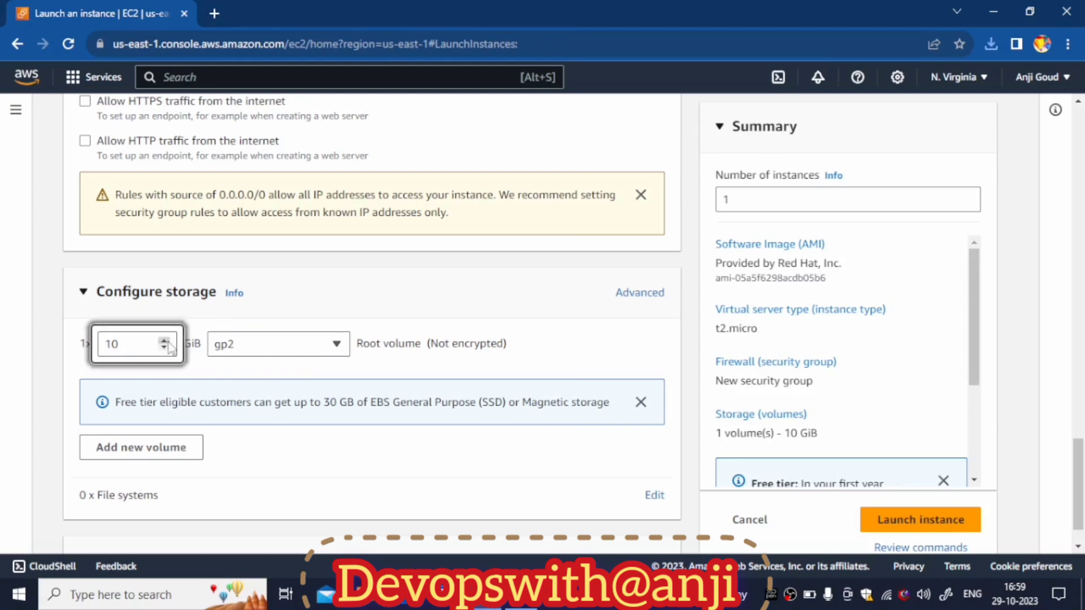
pyautogui.click(165, 341)
pyautogui.click(165, 341)
pyautogui.click(164, 342)
pyautogui.click(165, 341)
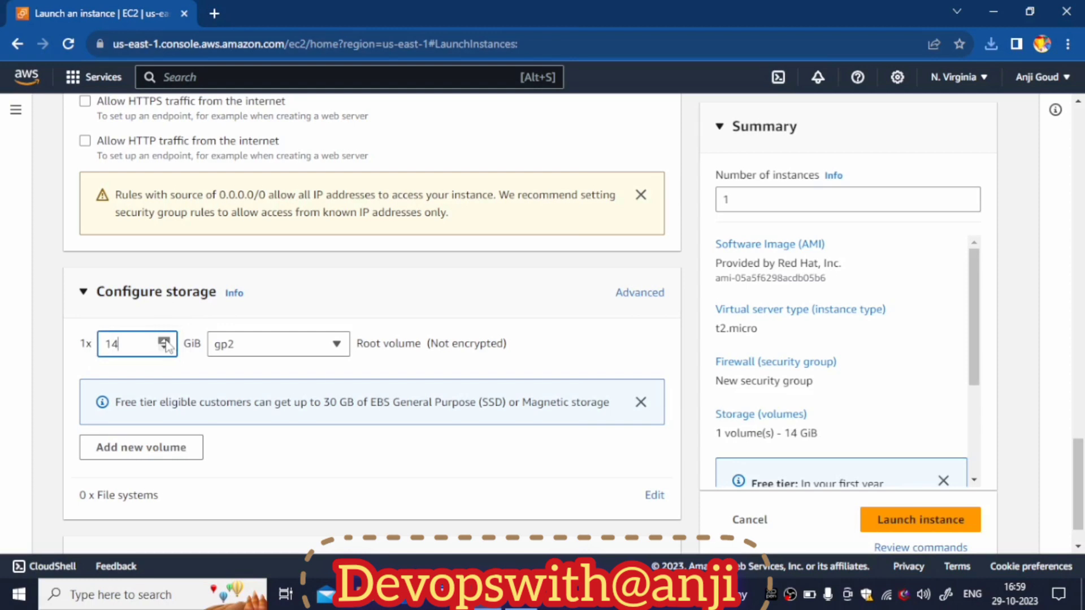
pyautogui.click(164, 341)
pyautogui.click(164, 341)
pyautogui.scroll(-1, 310, 387)
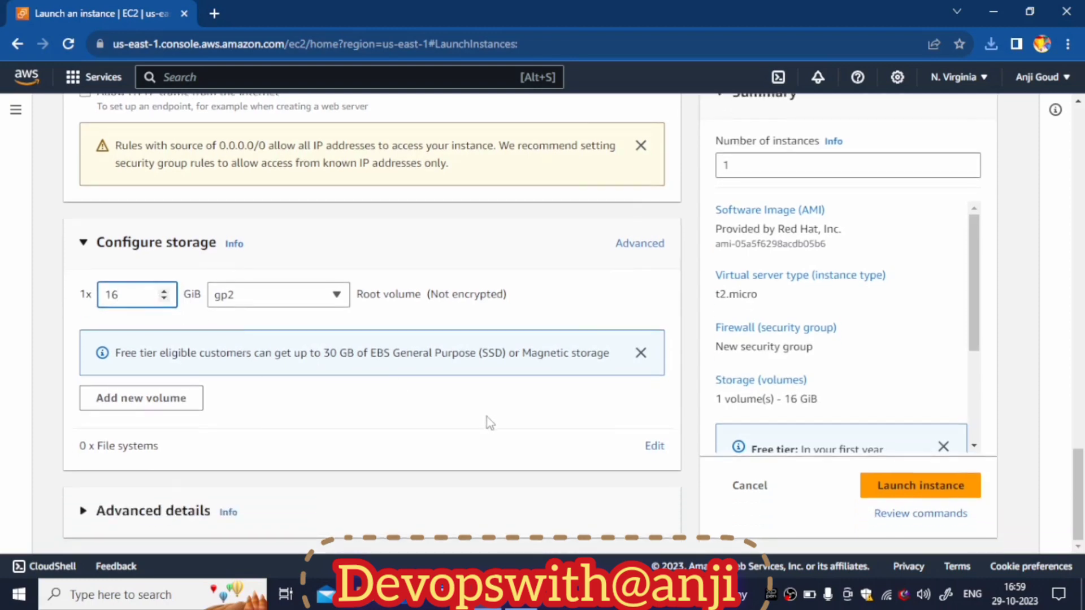
pyautogui.click(919, 489)
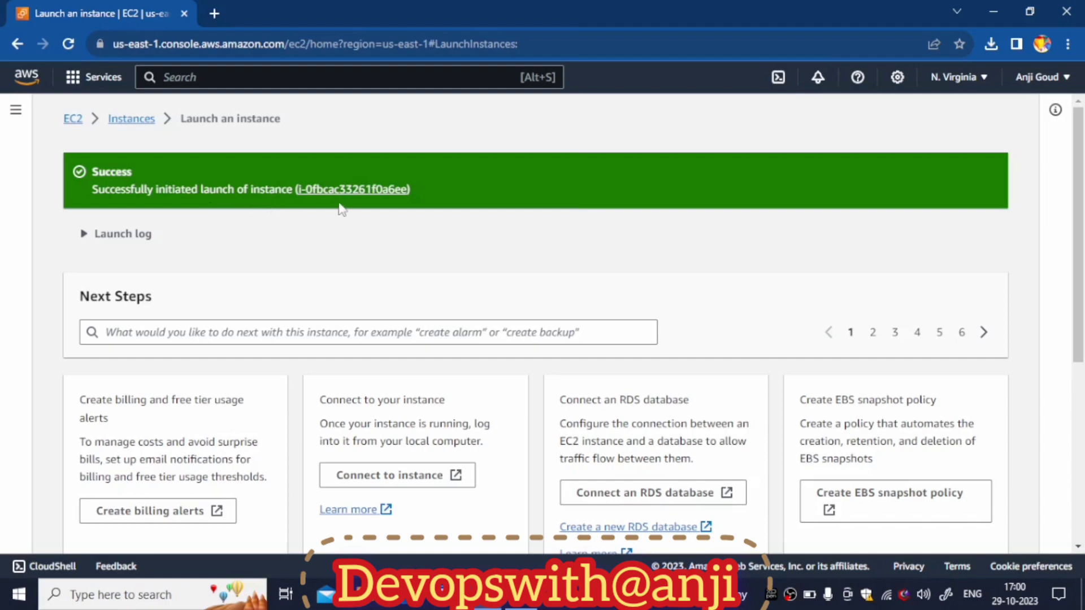
# - Examine the suggested next steps for the launched instance and open the list of all instances
pyautogui.scroll(-6, 352, 325)
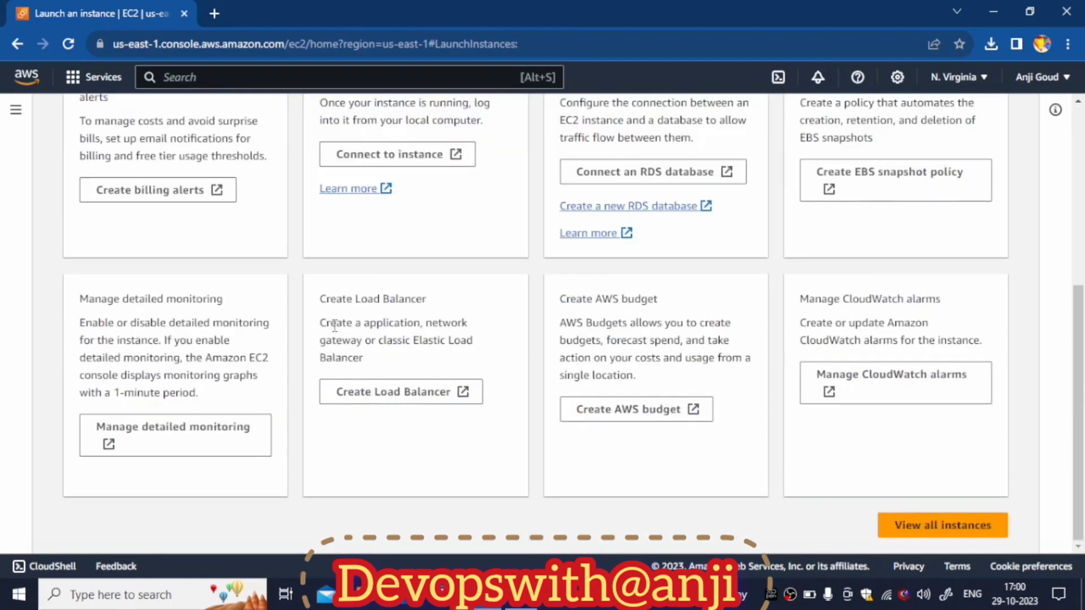
pyautogui.scroll(6, 314, 322)
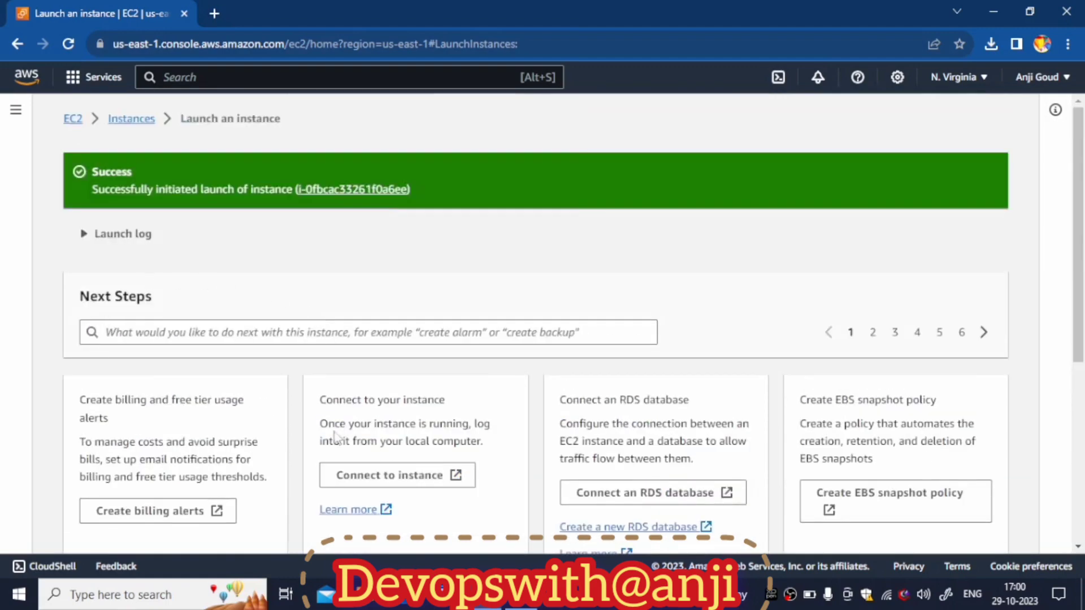
pyautogui.scroll(-5, 311, 395)
pyautogui.scroll(1, 271, 401)
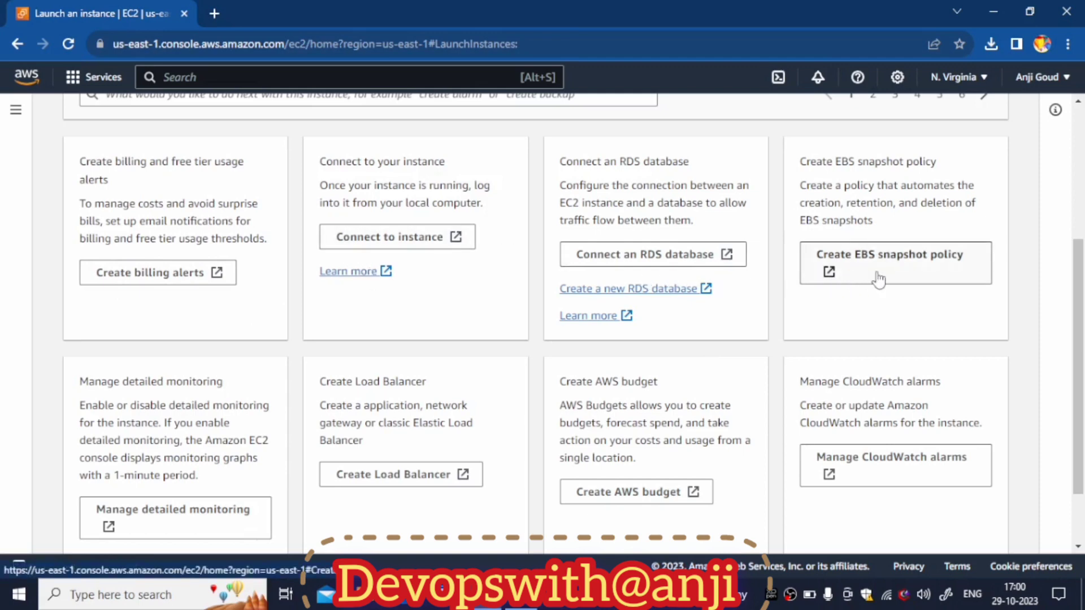
pyautogui.scroll(-1, 509, 350)
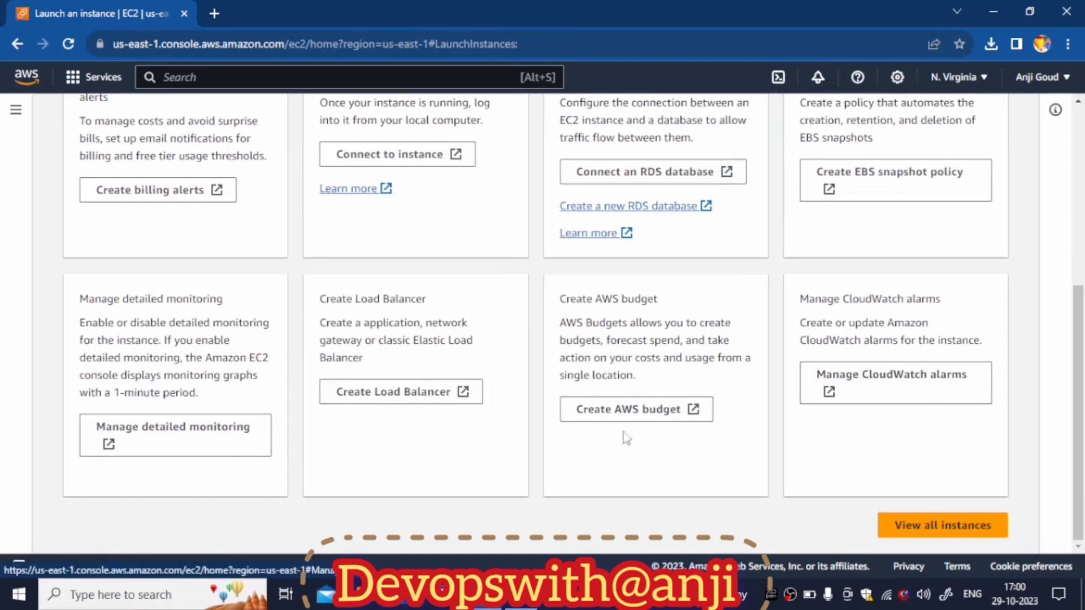
pyautogui.scroll(5, 527, 358)
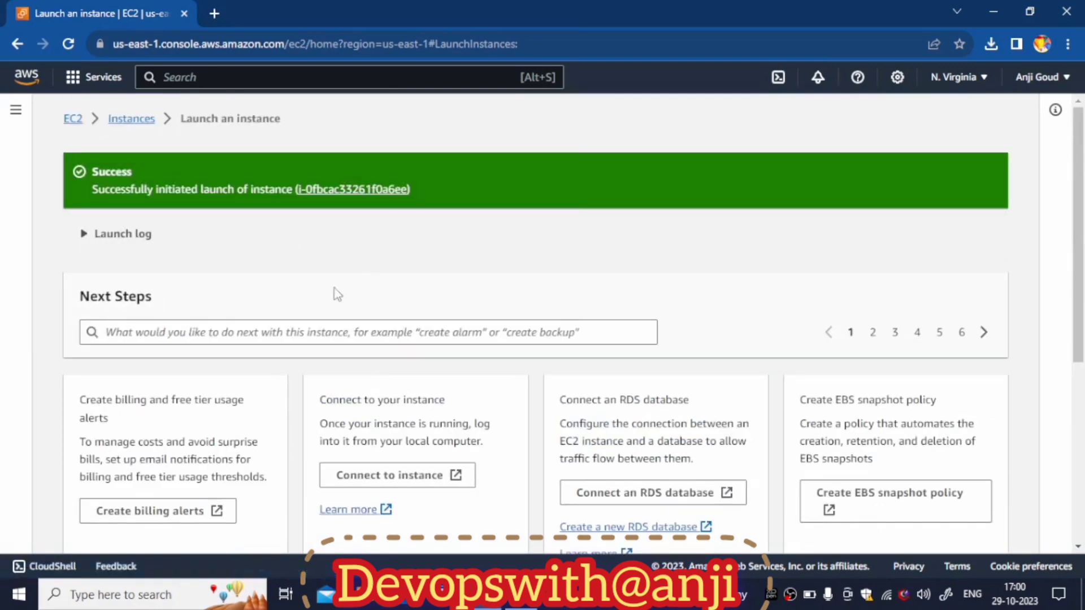
pyautogui.scroll(-4, 403, 397)
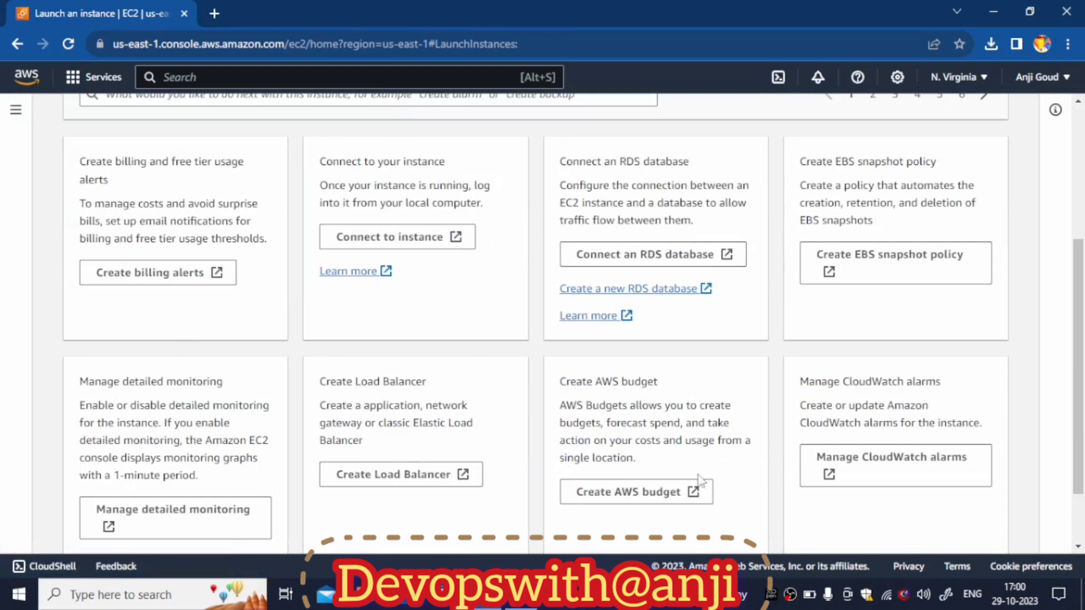
pyautogui.scroll(4, 445, 377)
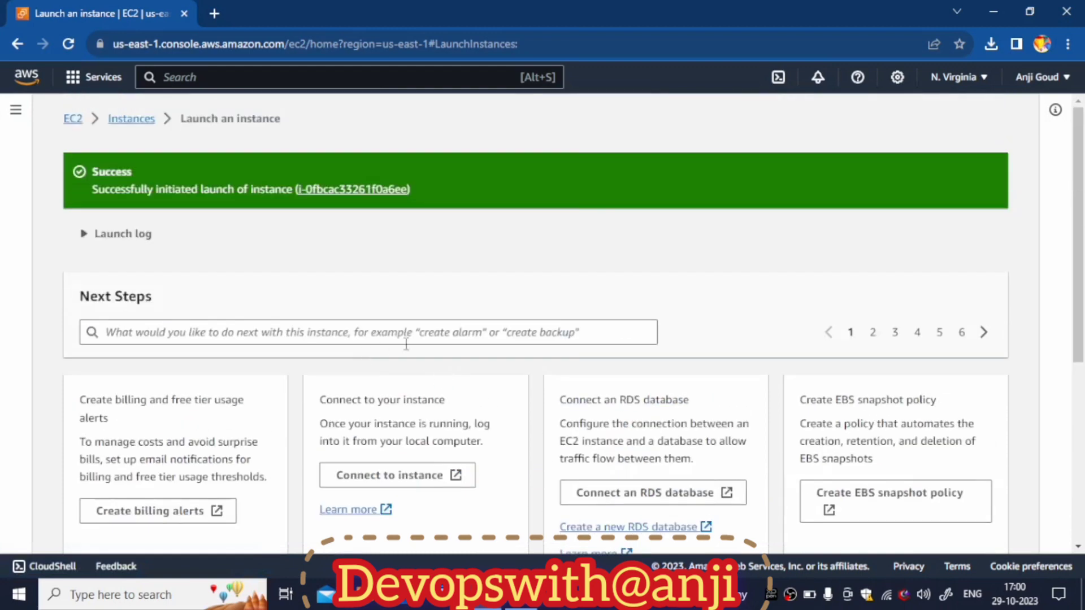
pyautogui.scroll(-5, 447, 371)
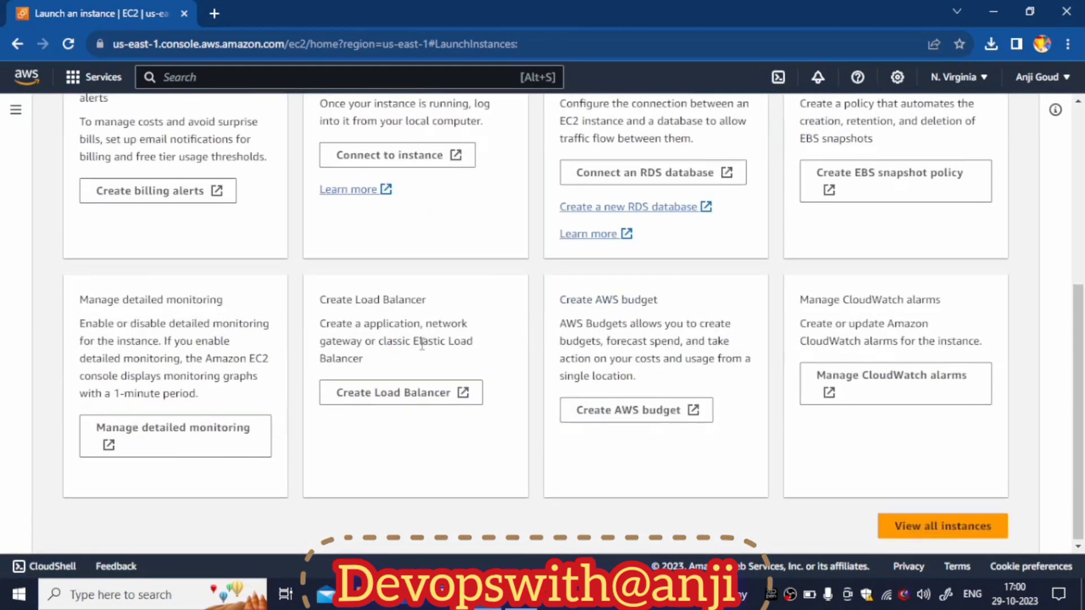
pyautogui.click(957, 532)
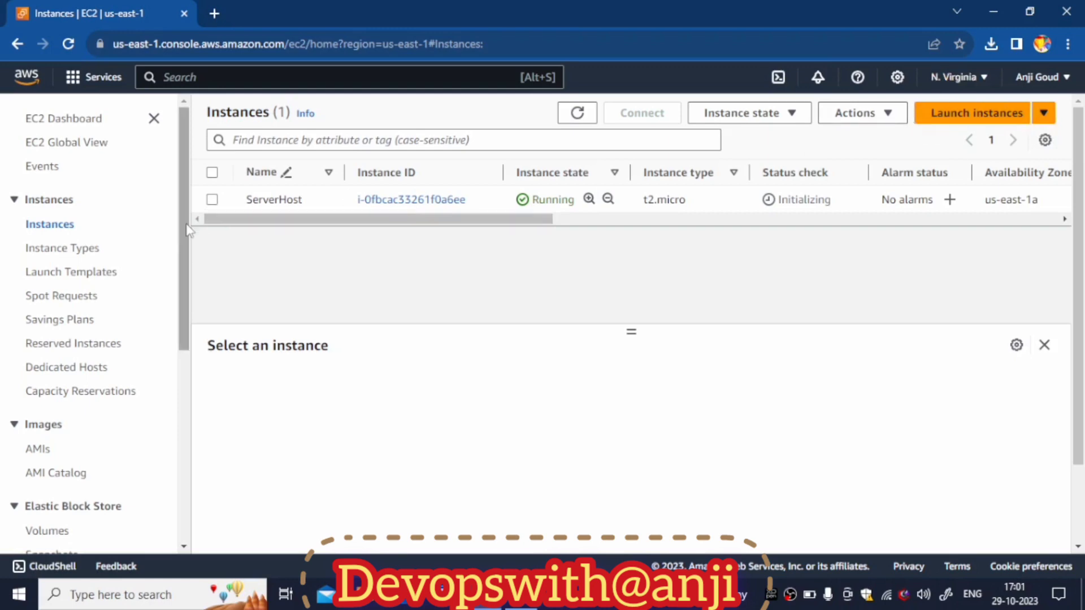
# - Select the ServerHost instance and enlarge its details pane
pyautogui.click(212, 199)
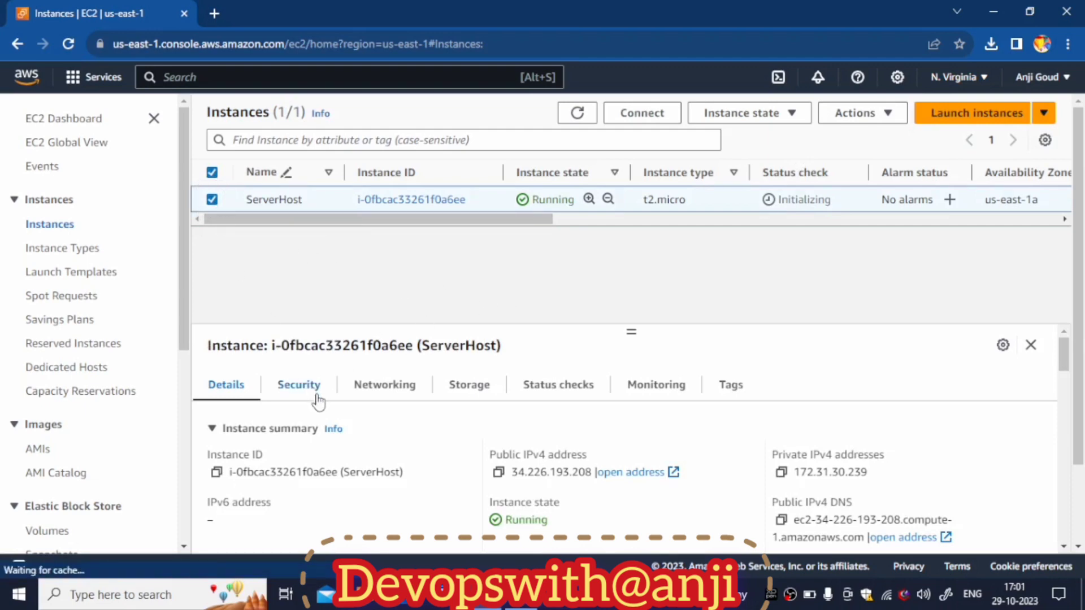
pyautogui.scroll(-3, 318, 401)
pyautogui.scroll(3, 418, 418)
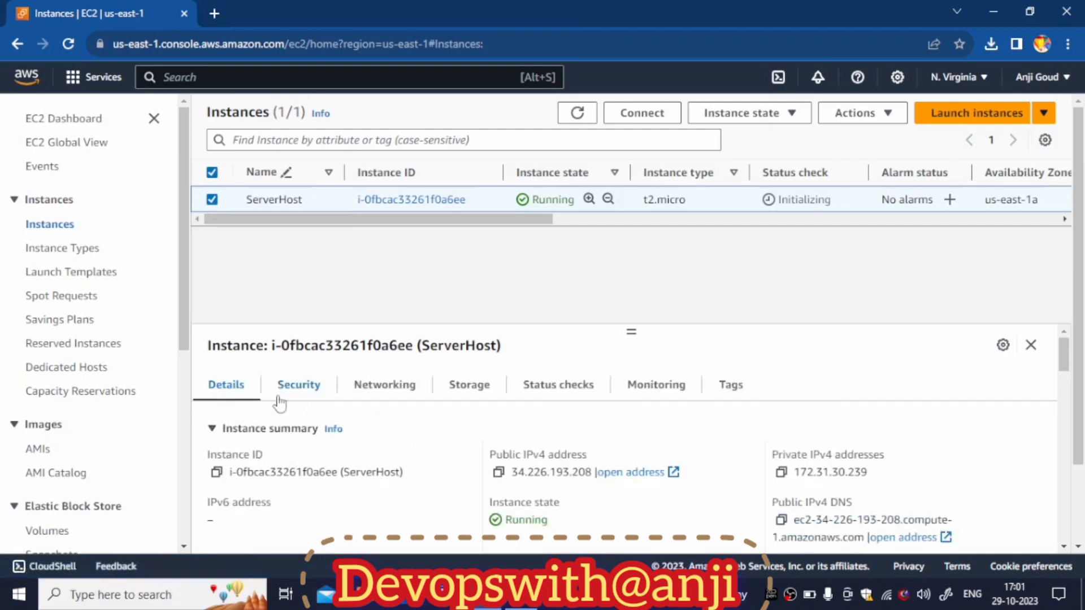
pyautogui.scroll(-2, 382, 434)
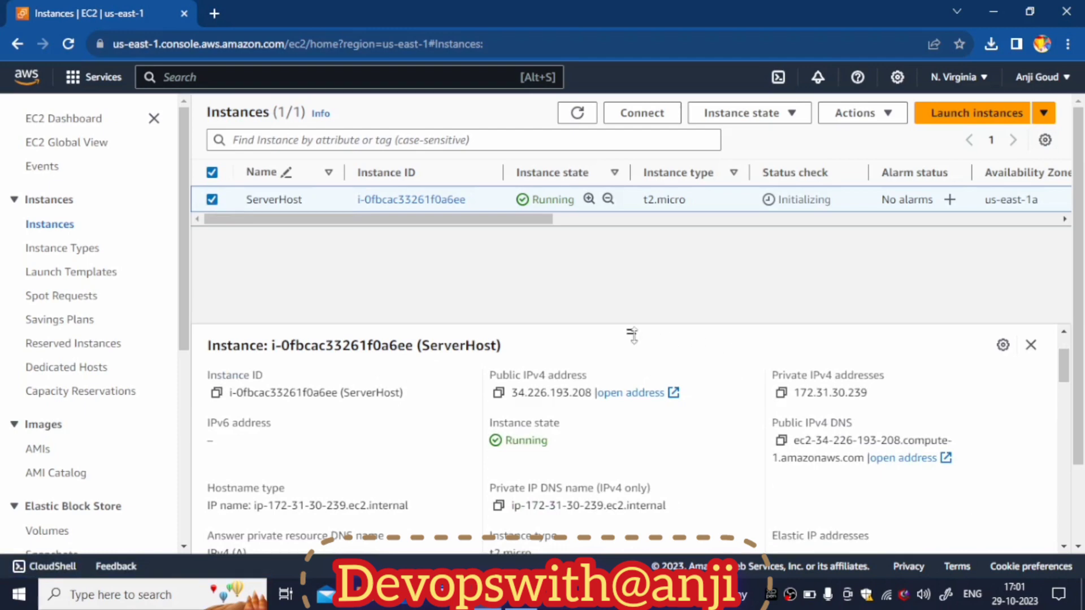
pyautogui.moveTo(633, 335); pyautogui.dragTo(628, 255)
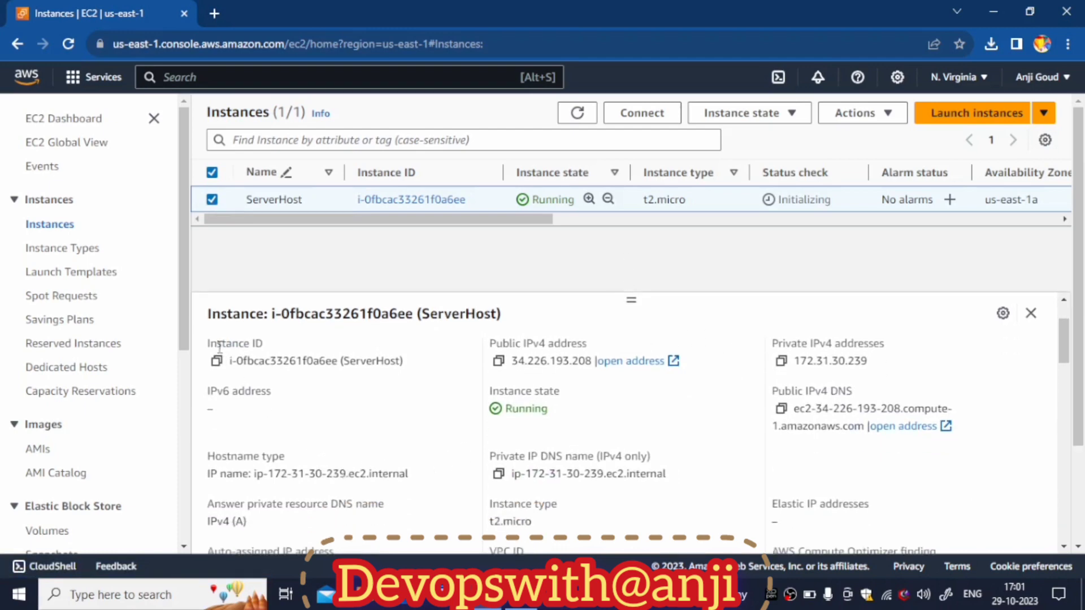
pyautogui.scroll(2, 219, 347)
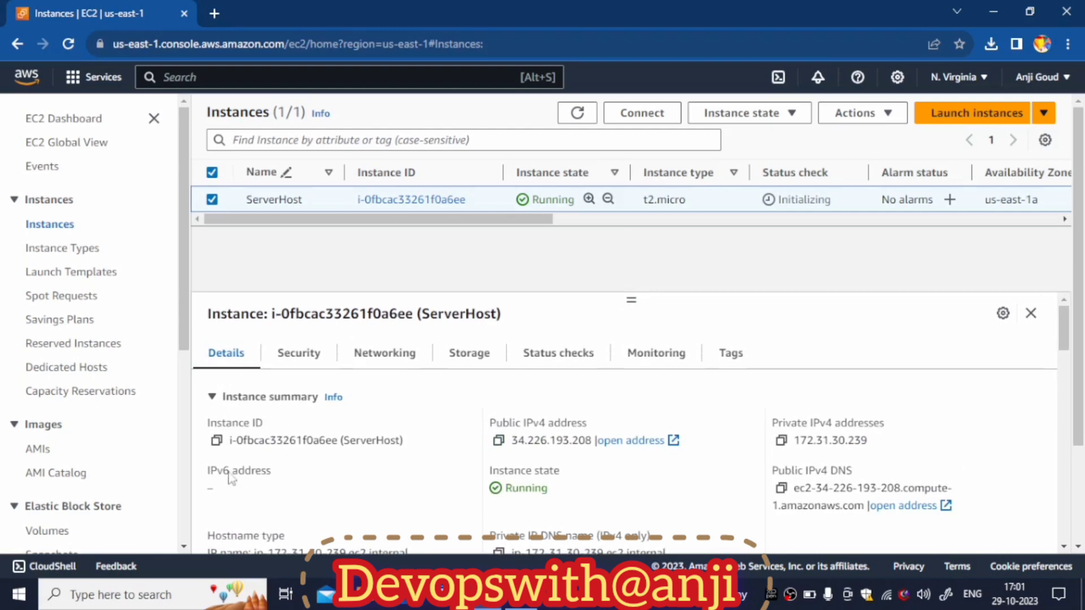
# - Copy the ServerHost instance's ID from its instance summary
pyautogui.click(217, 440)
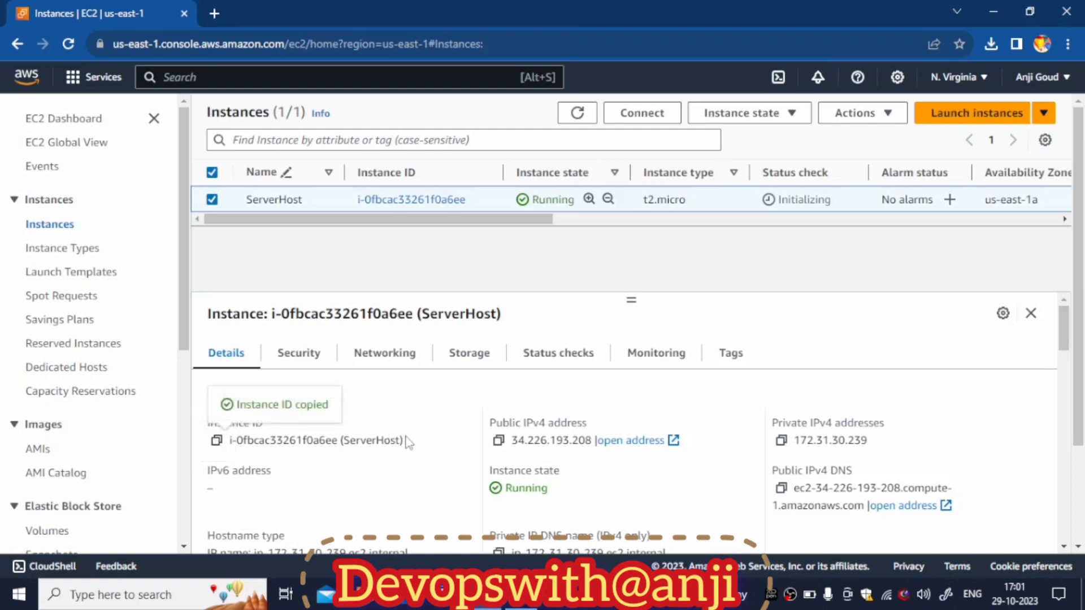
pyautogui.moveTo(408, 442); pyautogui.dragTo(238, 444)
pyautogui.click(300, 477)
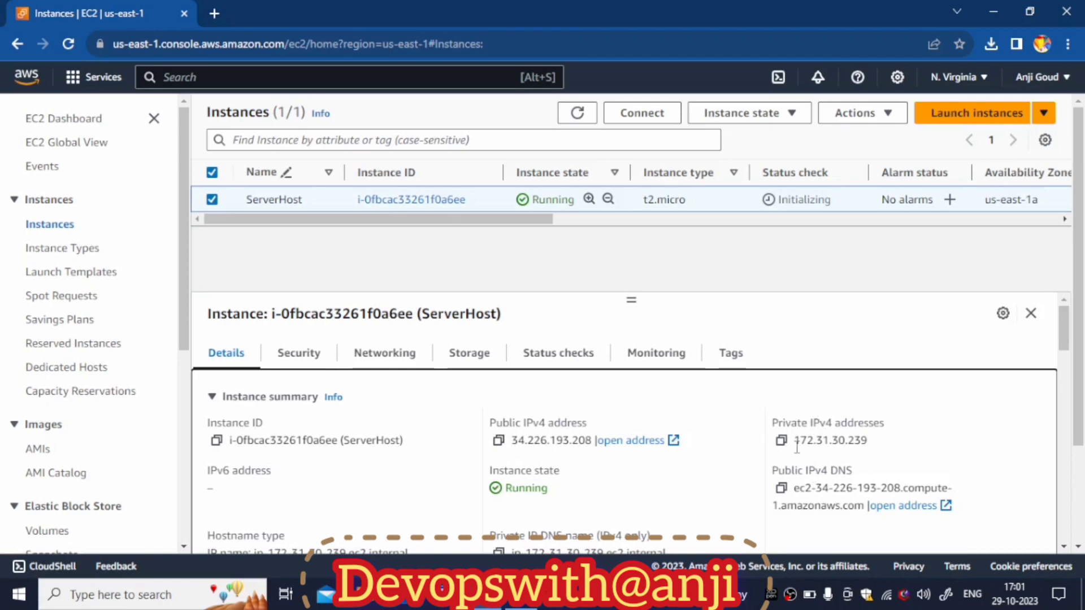
# - Examine ServerHost's IP addresses, DNS names, VPC and subnet, platform, AMI, launch time, key pair and owner details
pyautogui.scroll(-1, 785, 446)
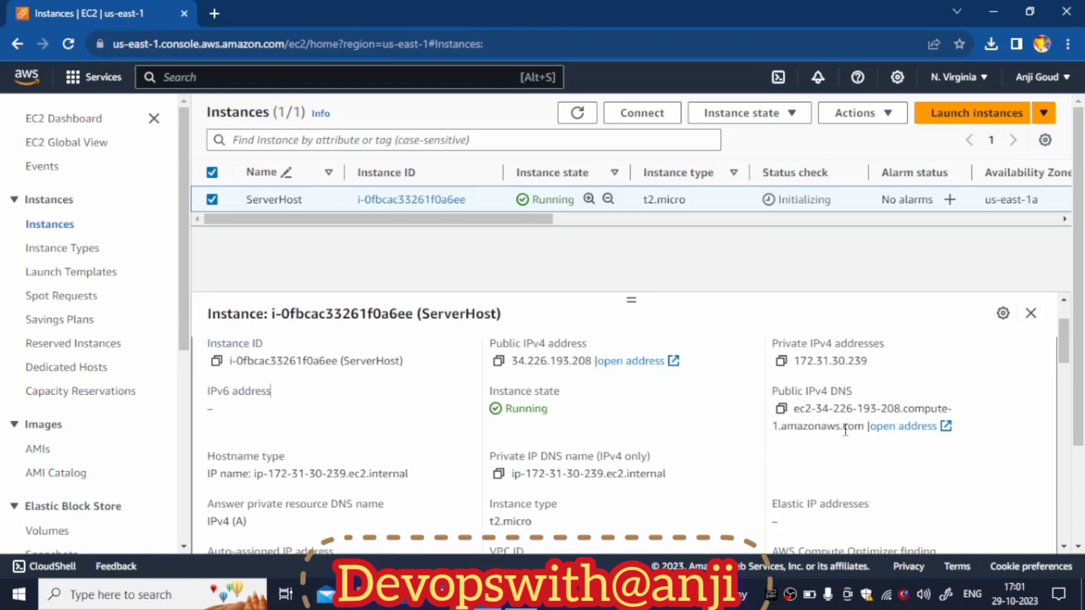
pyautogui.scroll(-1, 320, 438)
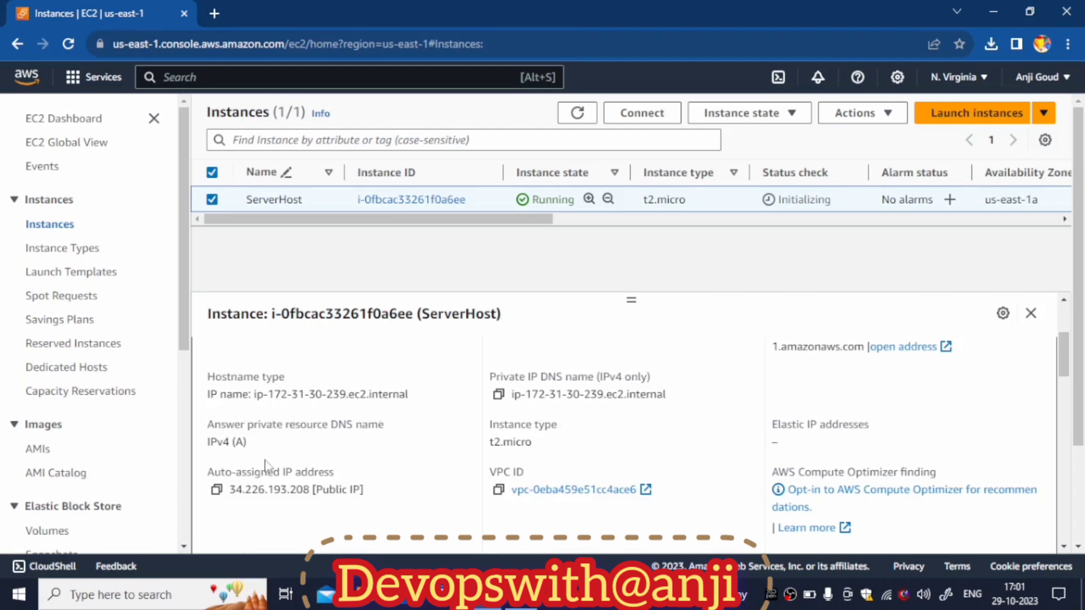
pyautogui.scroll(-1, 268, 466)
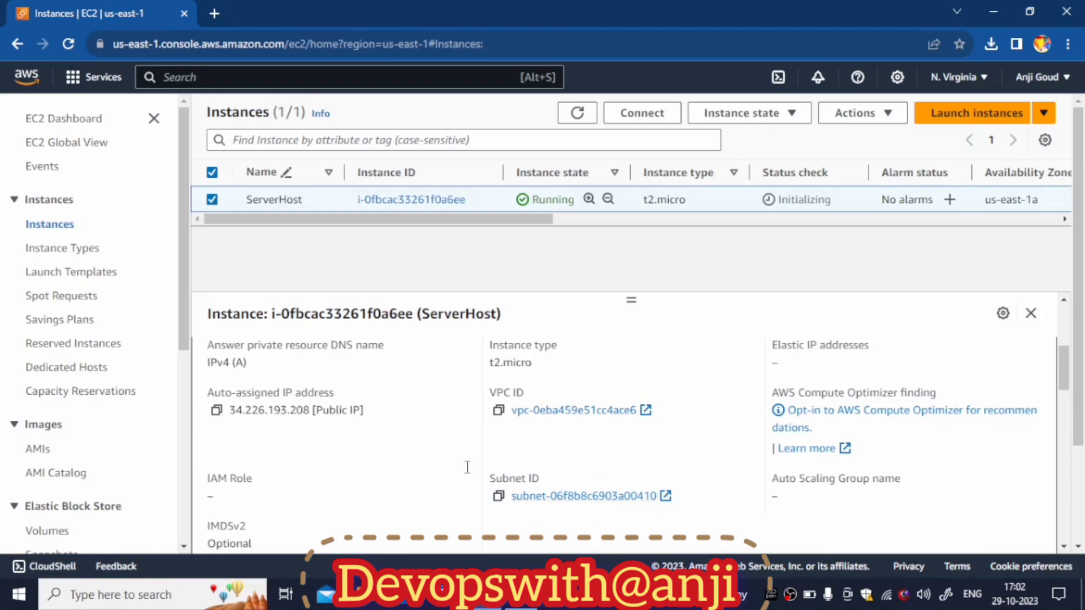
pyautogui.scroll(-5, 332, 417)
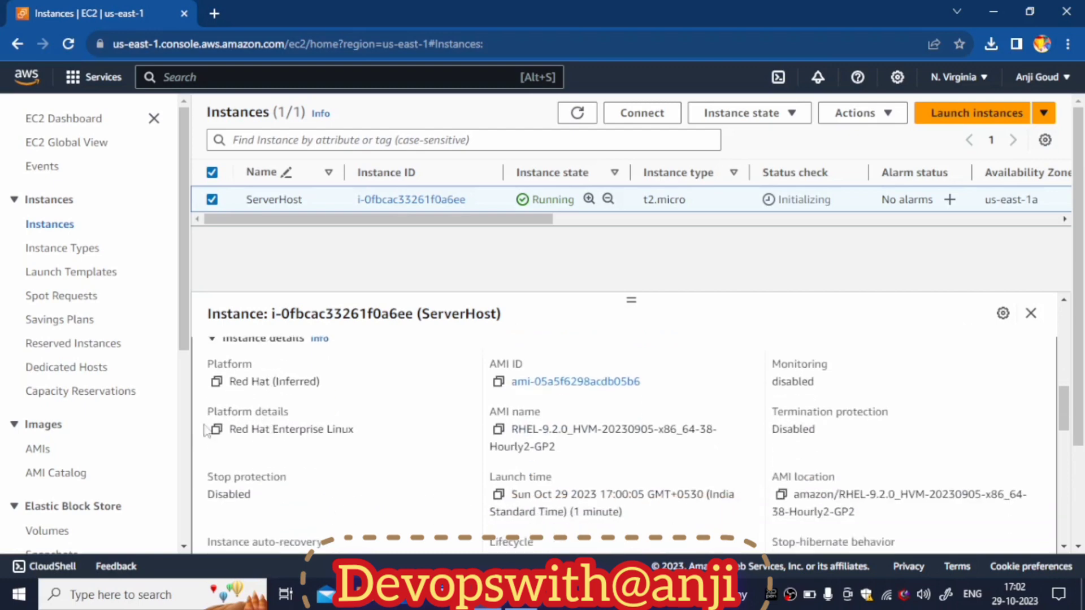
pyautogui.scroll(1, 230, 389)
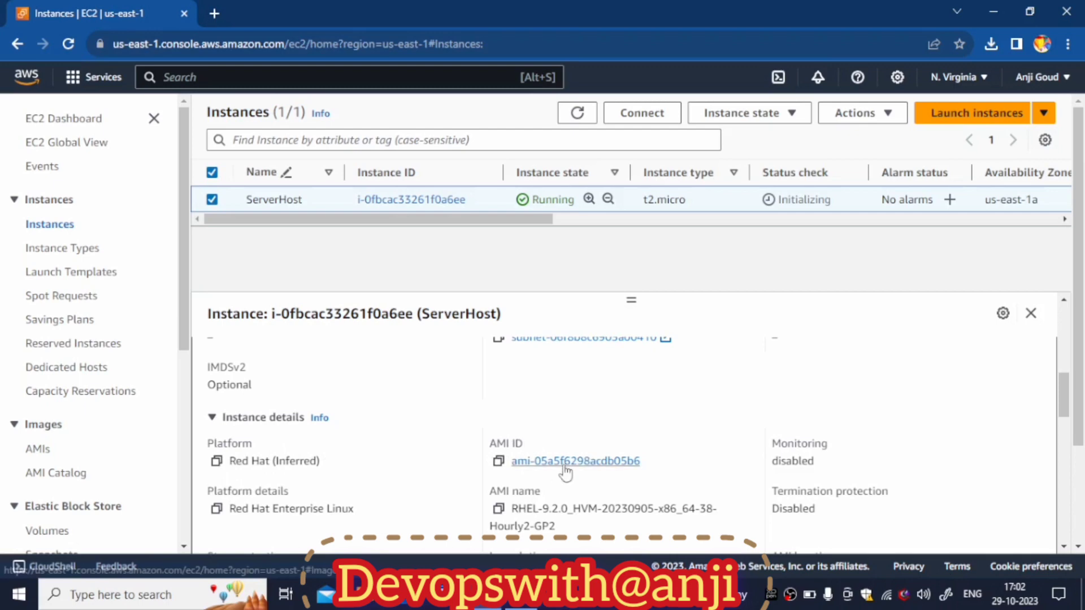
pyautogui.scroll(-2, 564, 452)
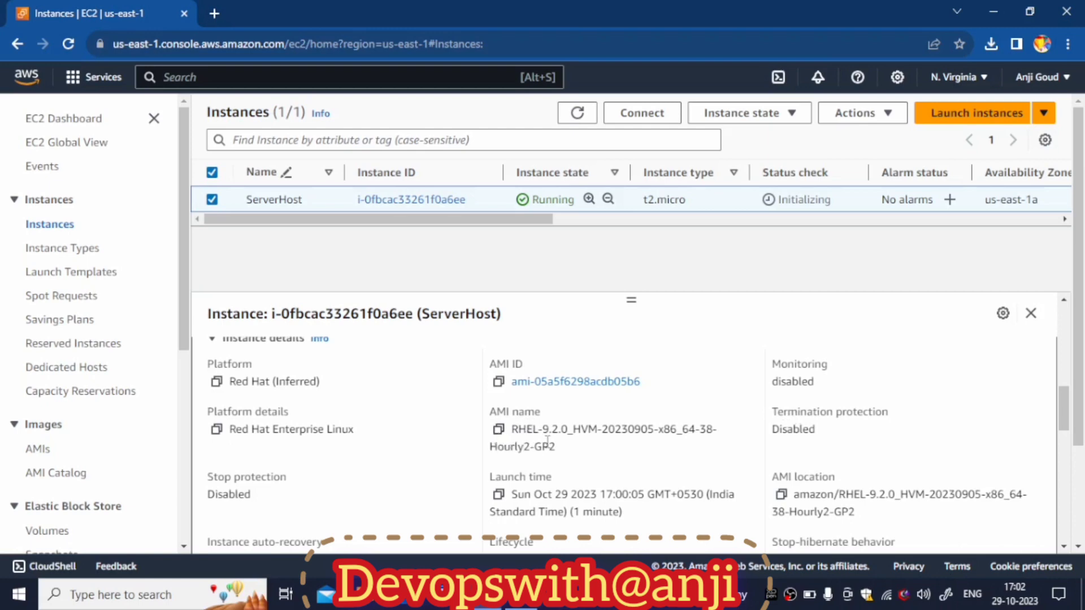
pyautogui.scroll(-2, 545, 441)
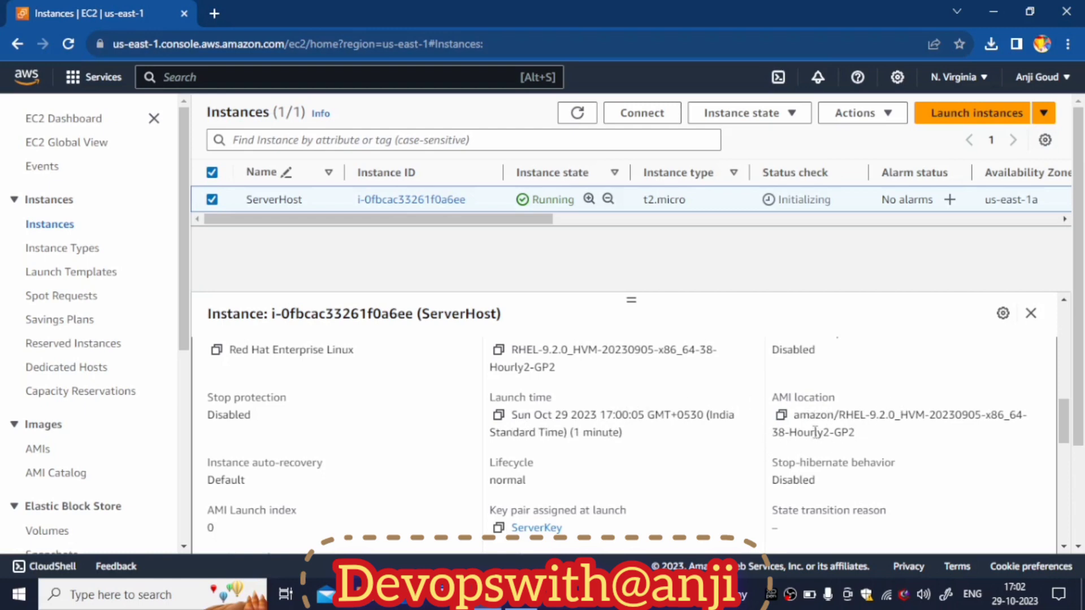
pyautogui.scroll(-2, 783, 395)
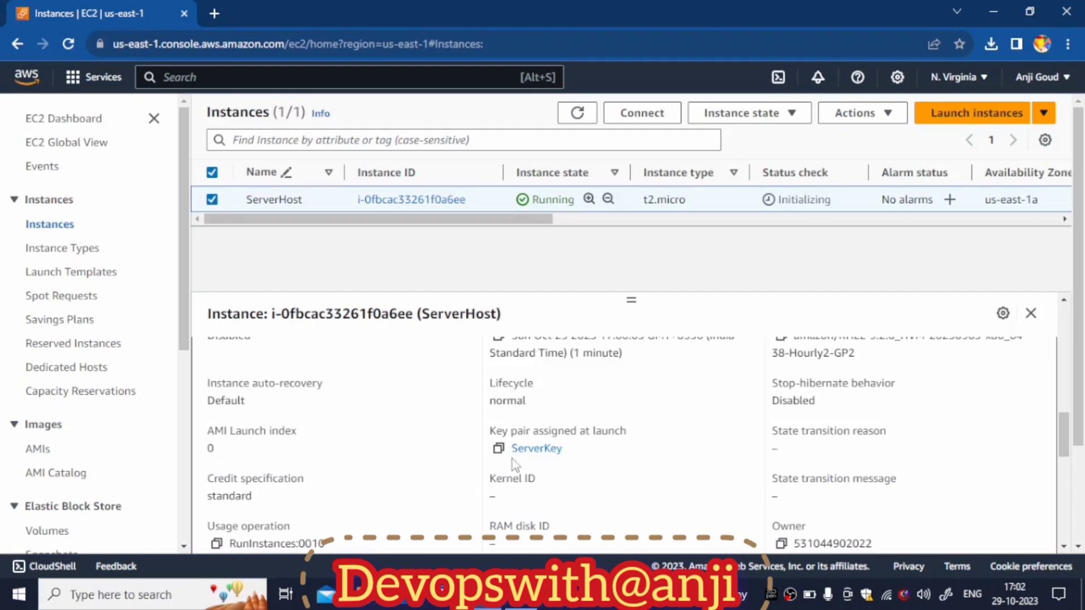
pyautogui.scroll(-1, 445, 449)
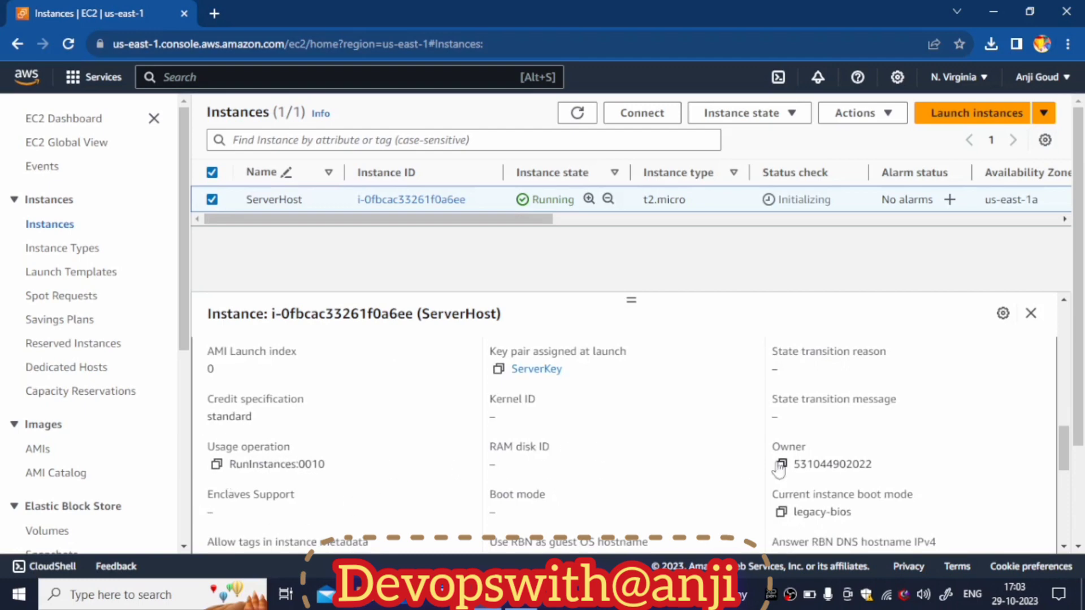
pyautogui.scroll(-1, 821, 460)
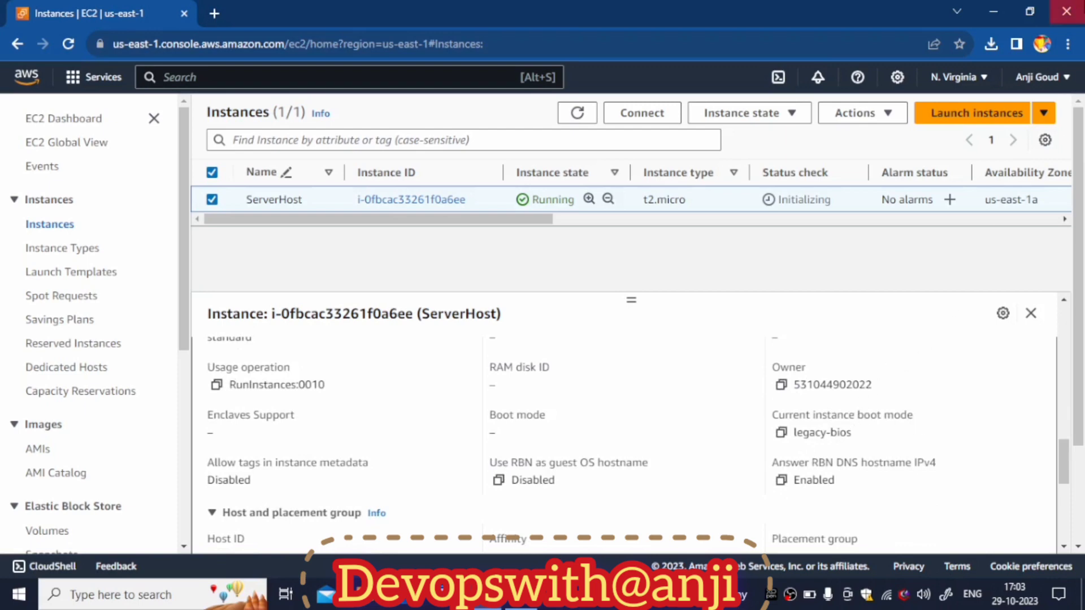
# - Compare the instance's owner ID with the signed-in account's ID and review the remaining host placement and capacity reservation details
pyautogui.click(1052, 76)
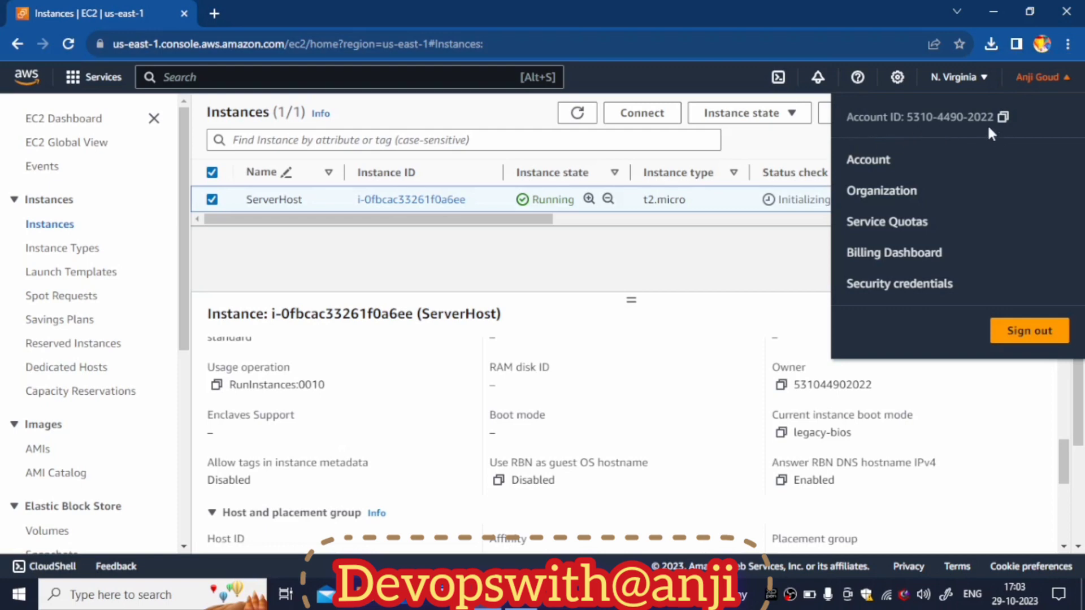
pyautogui.click(711, 412)
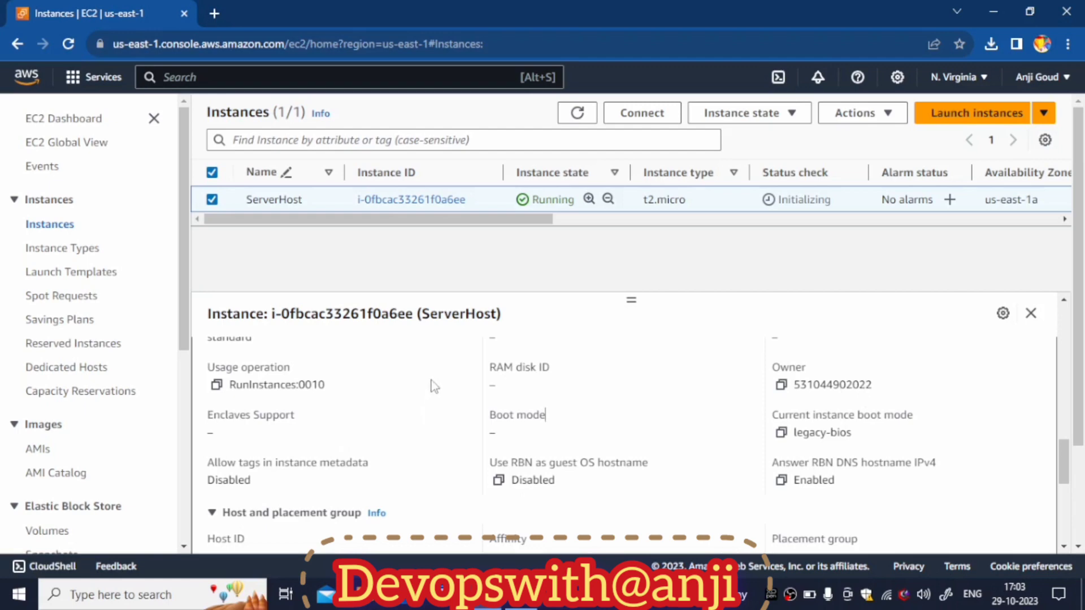
pyautogui.scroll(-5, 423, 417)
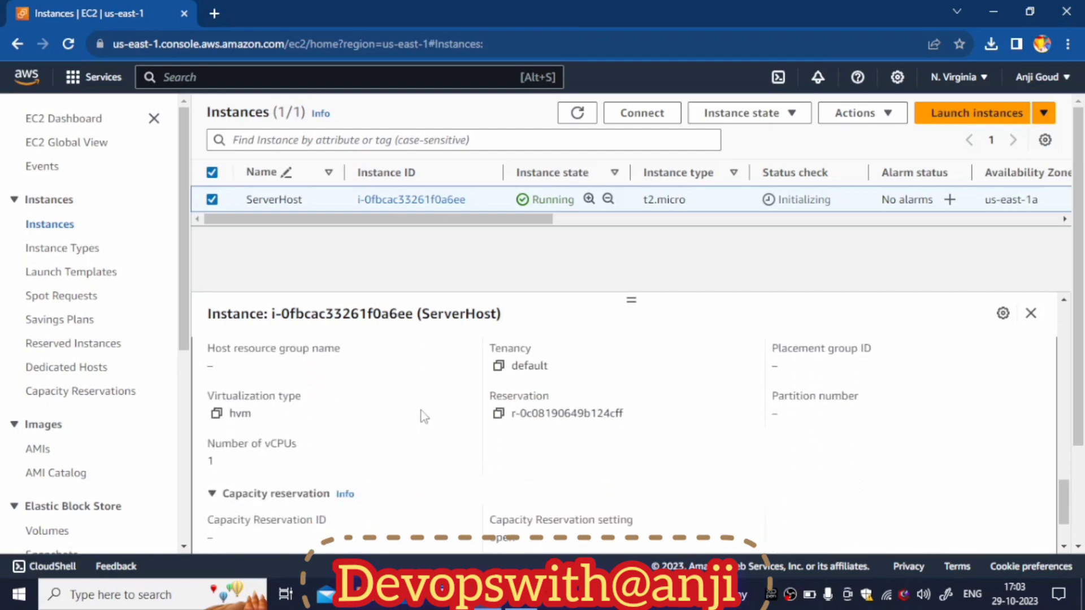
pyautogui.scroll(-2, 422, 418)
pyautogui.scroll(10, 423, 418)
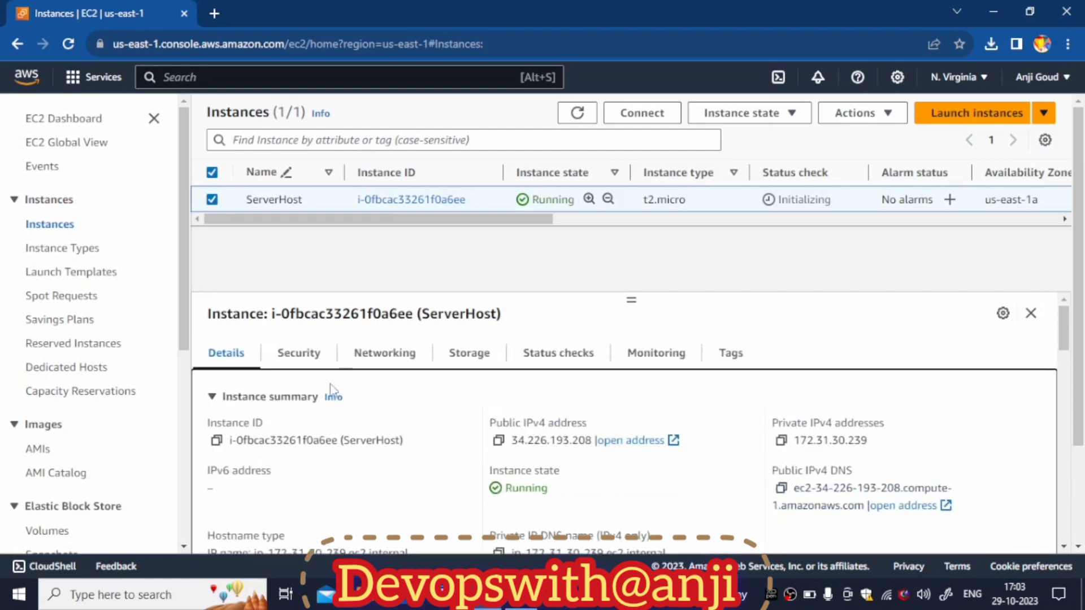
# - Look through ServerHost's security rules, networking, storage, status checks, monitoring and tags, and return to its general details
pyautogui.click(308, 355)
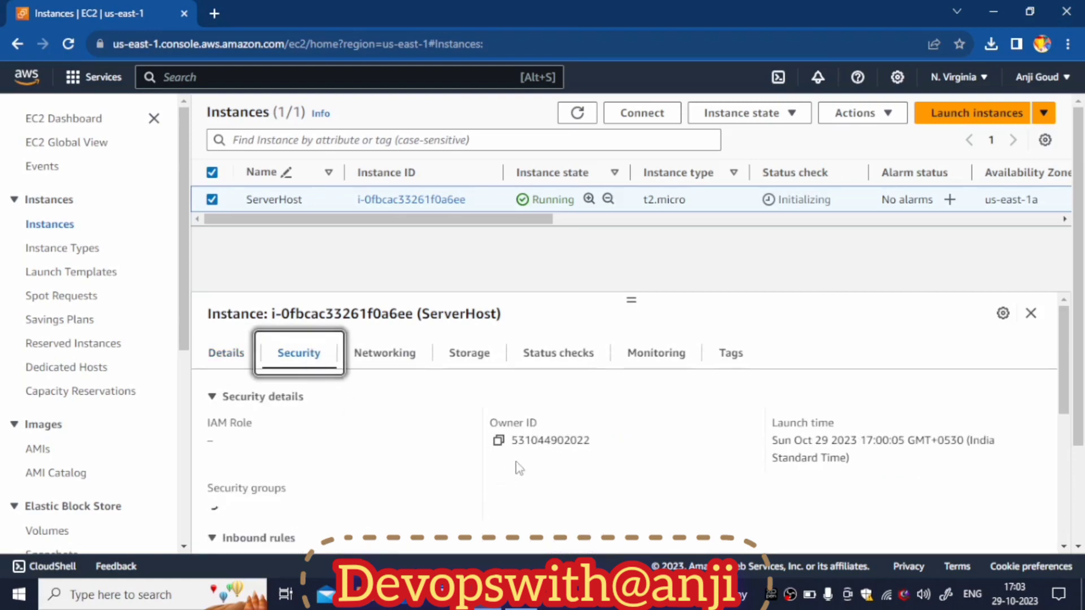
pyautogui.scroll(-5, 503, 484)
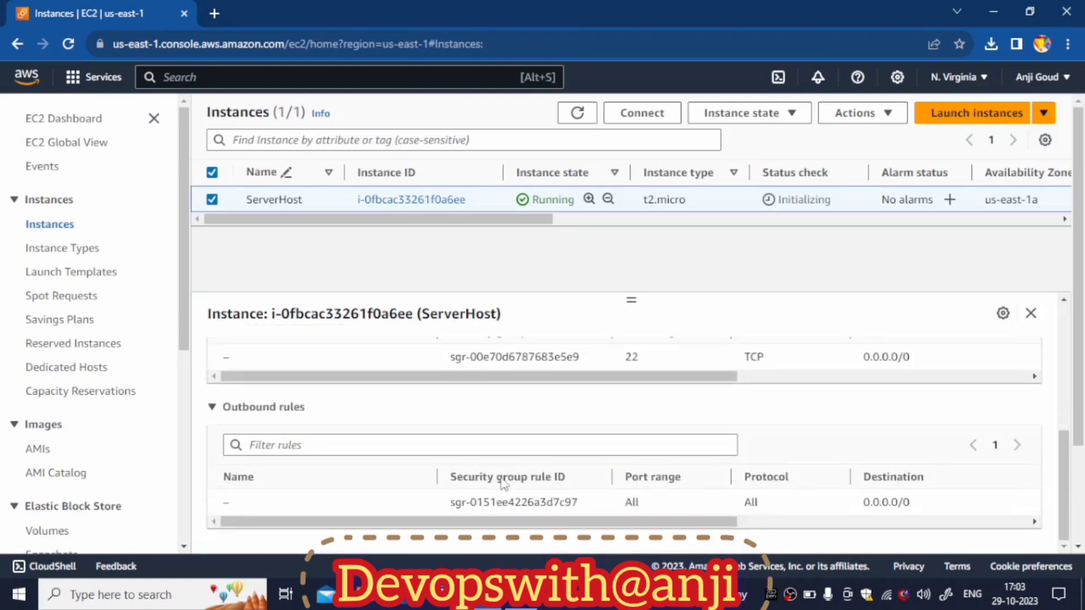
pyautogui.scroll(5, 504, 484)
pyautogui.click(394, 353)
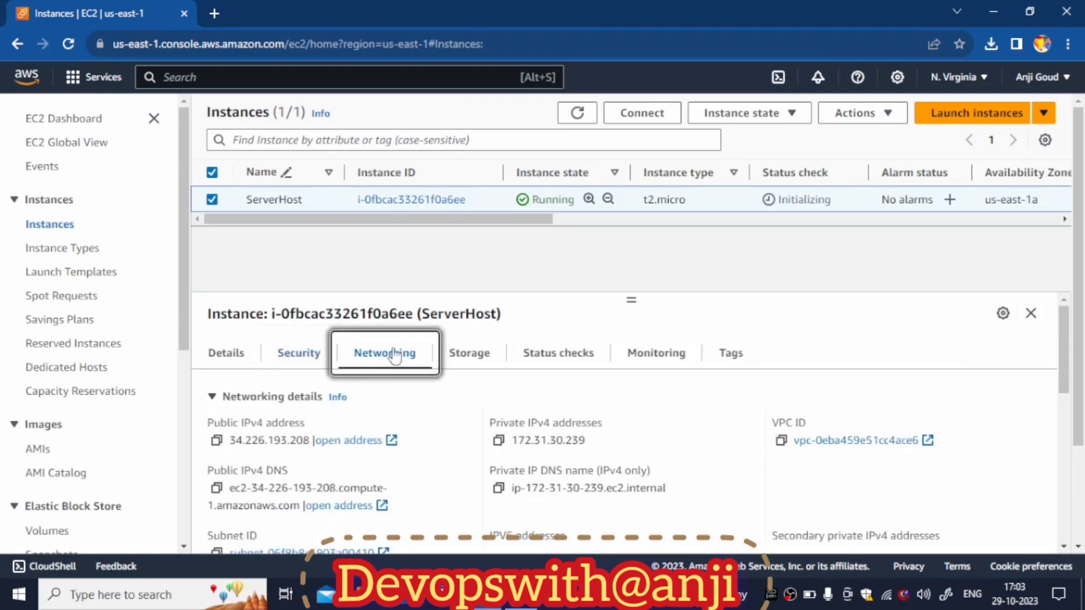
pyautogui.click(491, 356)
pyautogui.click(565, 360)
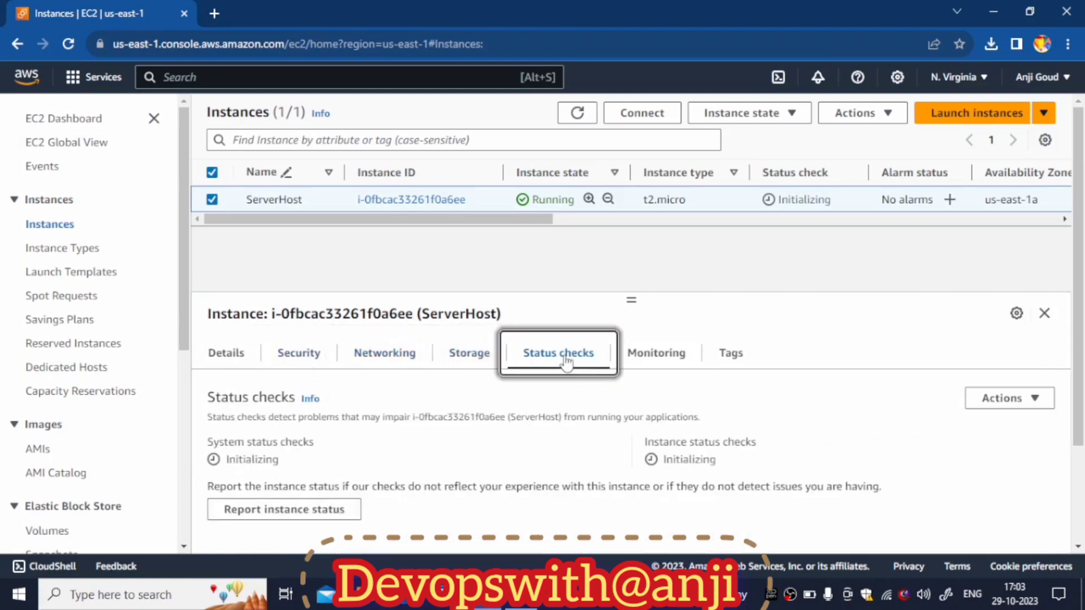
pyautogui.click(685, 363)
pyautogui.click(733, 356)
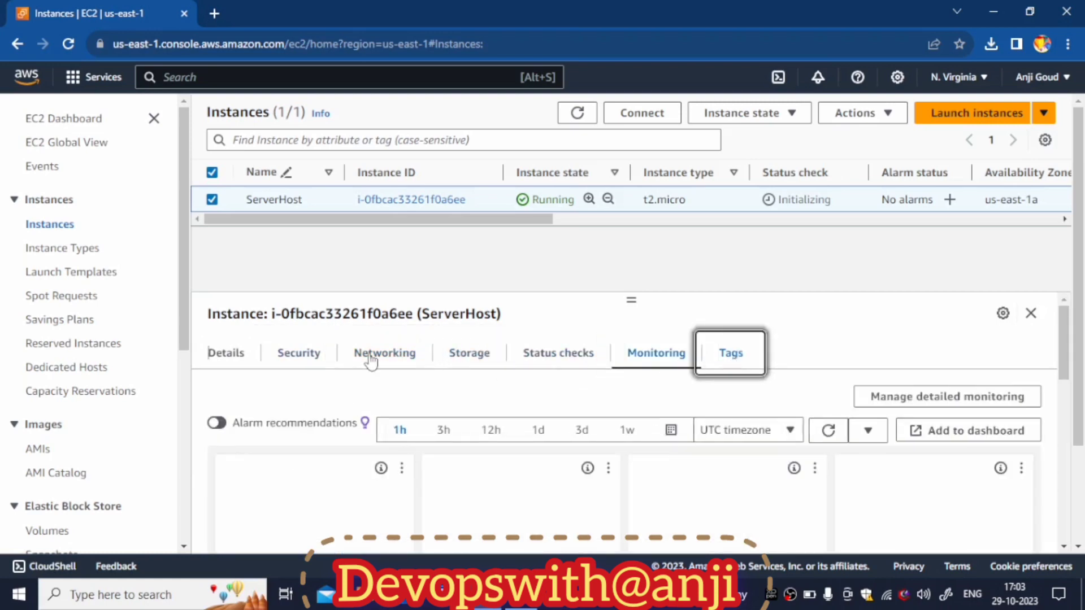
pyautogui.click(231, 354)
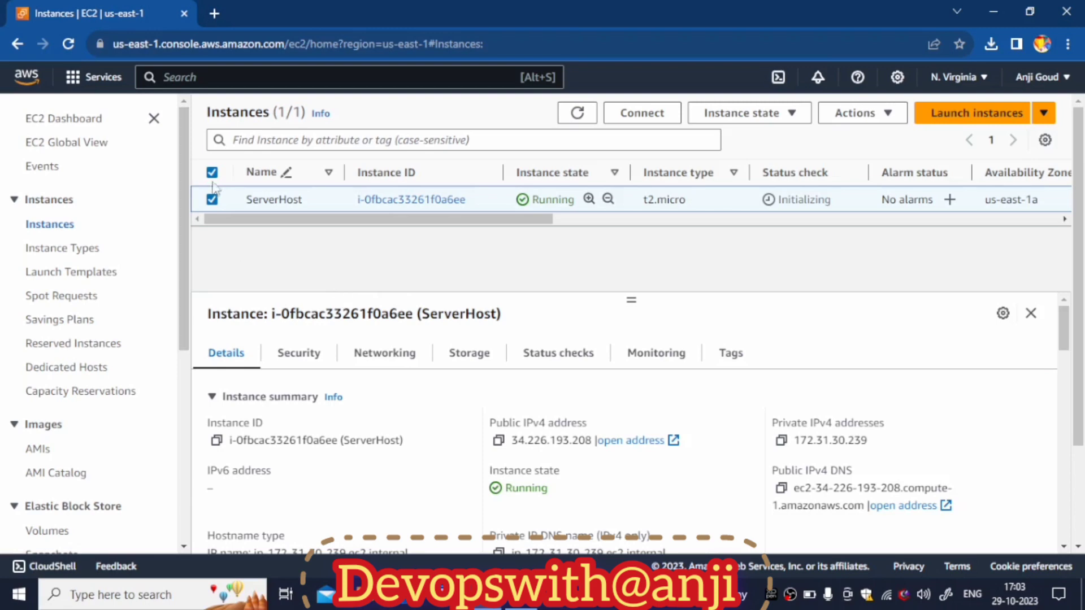
# - Search Google for putty in a new browser tab
pyautogui.click(215, 15)
pyautogui.click(226, 45)
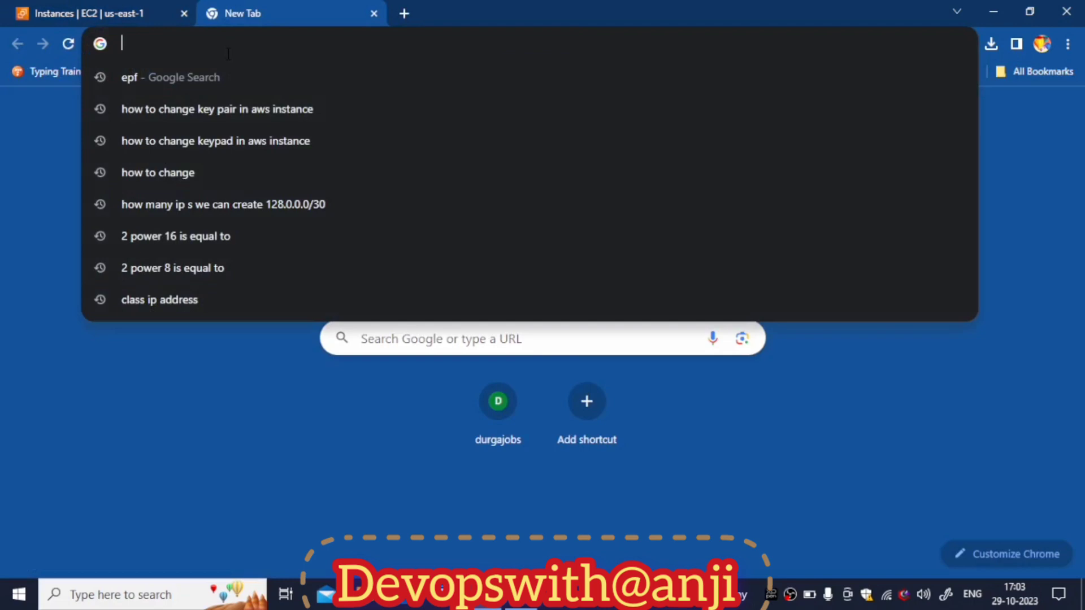
pyautogui.write('putty')
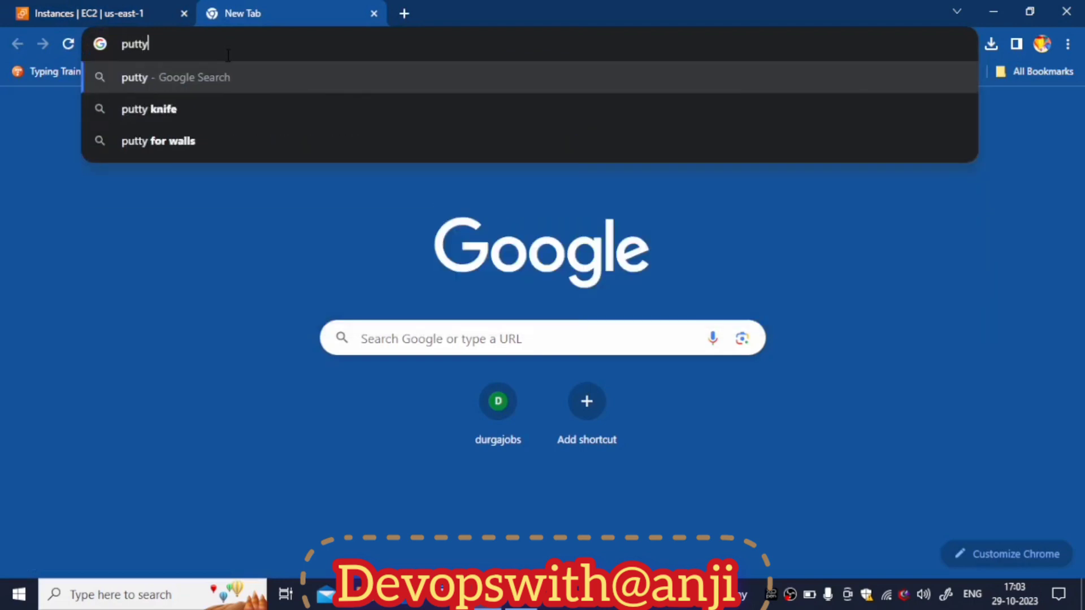
pyautogui.click(196, 71)
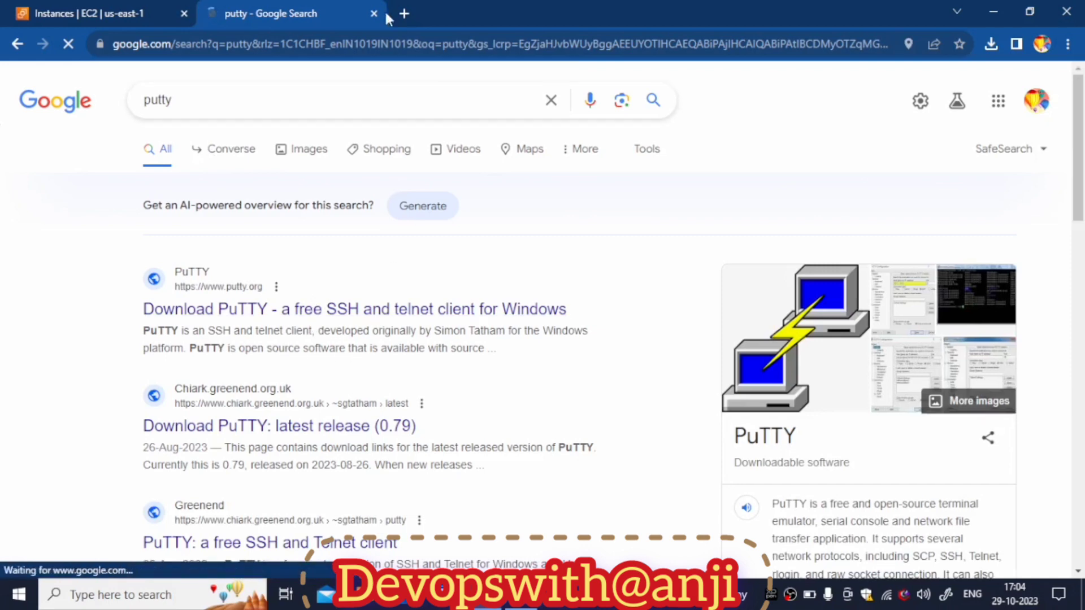
# - Check the putty.org page, and open the "Download PuTTY: latest release (0.79)" search result instead
pyautogui.click(307, 313)
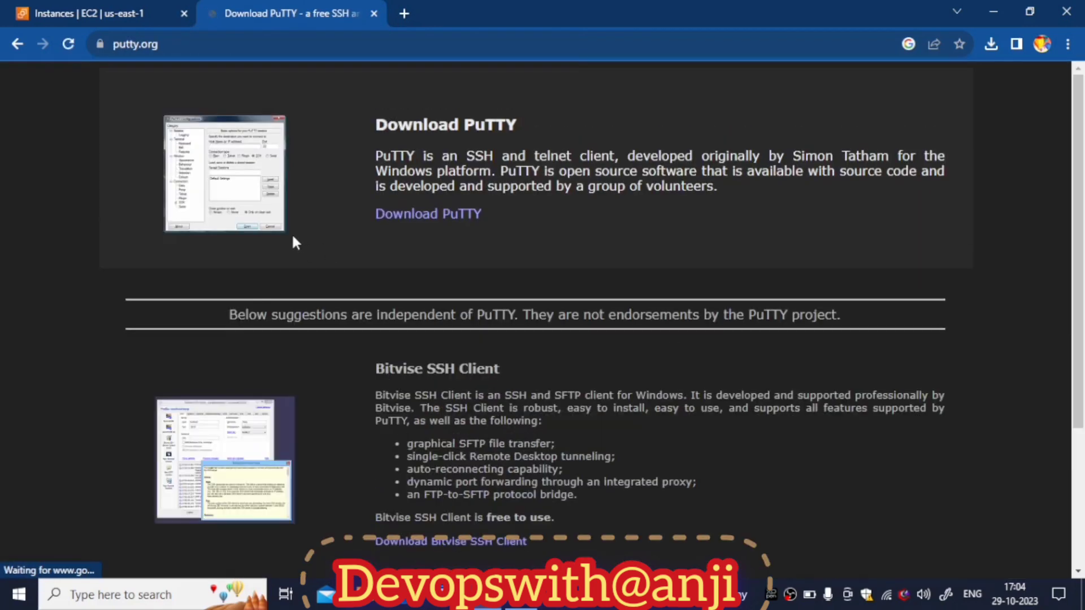
pyautogui.scroll(-3, 292, 239)
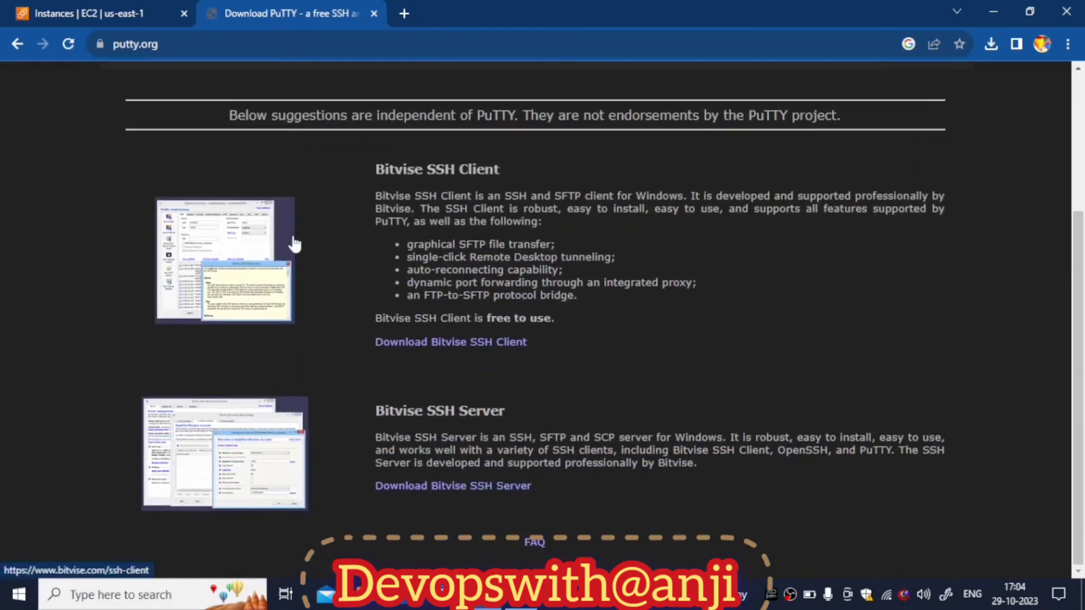
pyautogui.scroll(3, 294, 243)
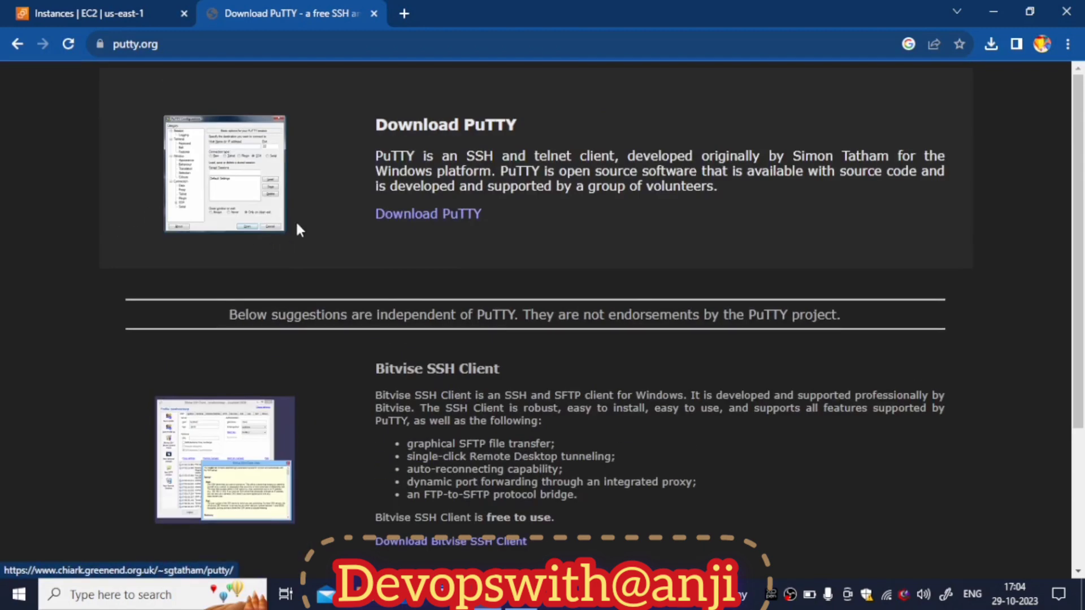
pyautogui.click(16, 45)
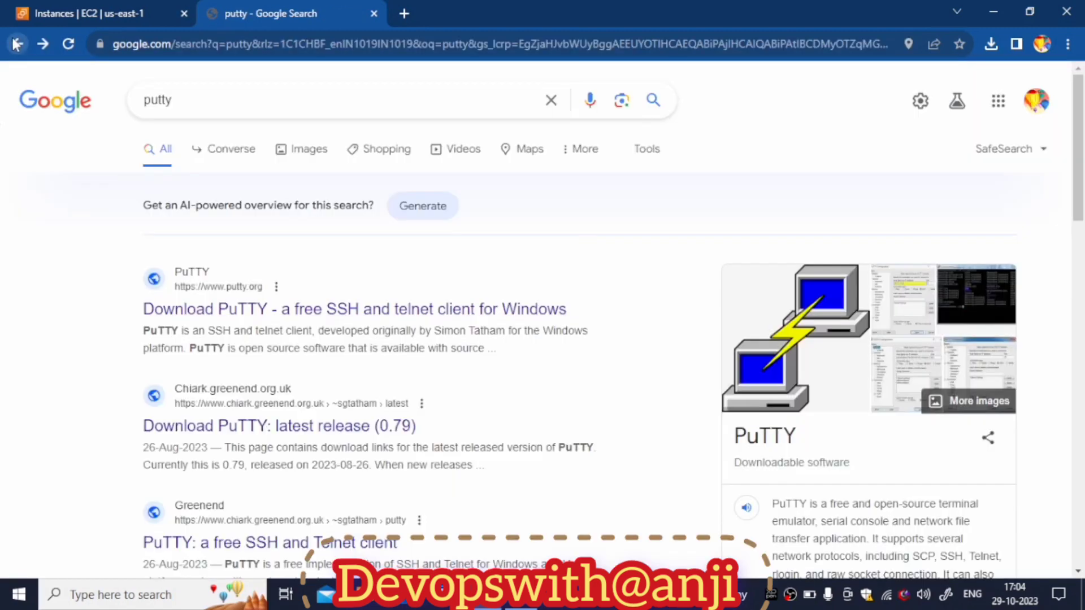
pyautogui.click(280, 428)
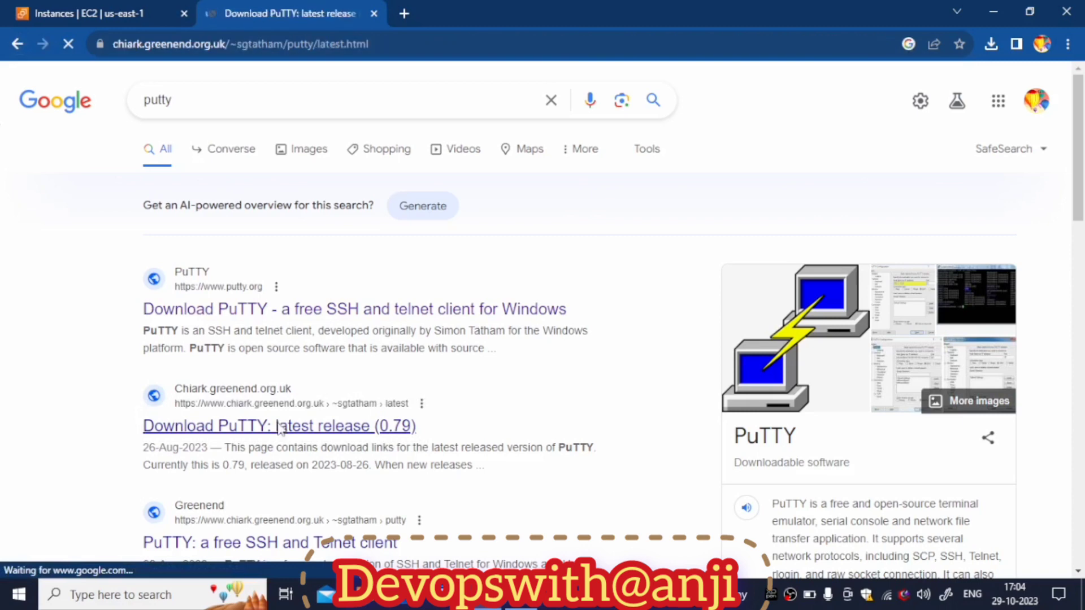
# - Look through the PuTTY 0.79 package files and alternative binary files, and close the download page
pyautogui.scroll(-3, 291, 444)
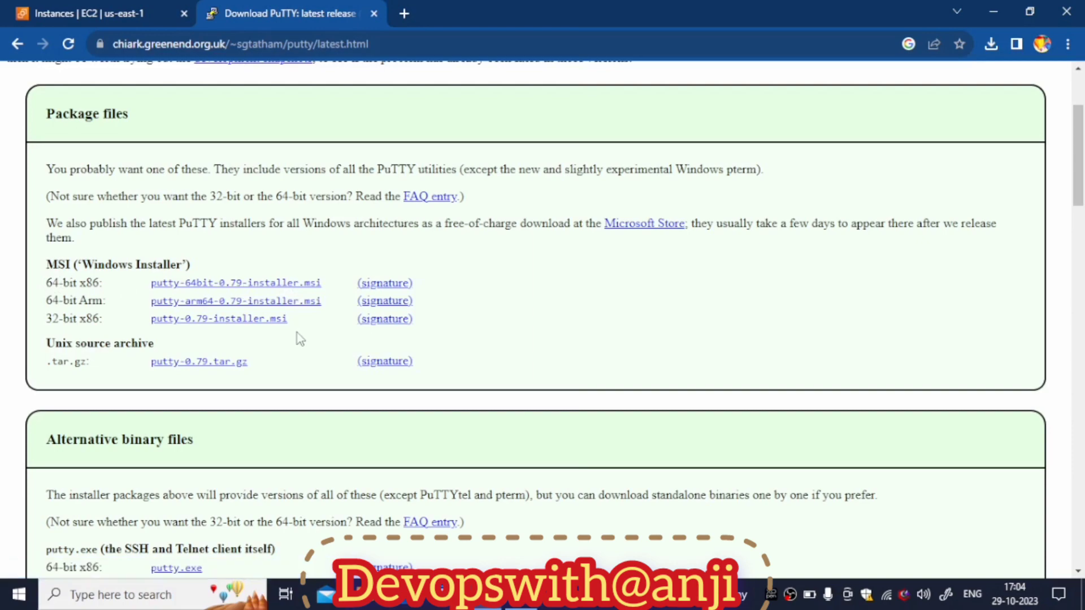
pyautogui.scroll(-4, 294, 334)
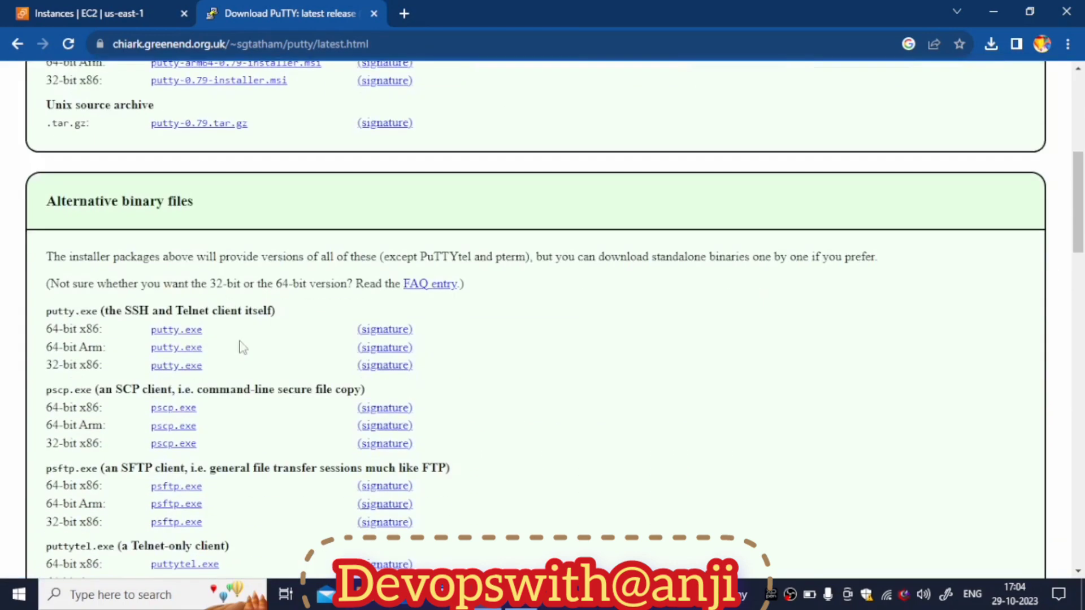
pyautogui.scroll(-8, 241, 346)
pyautogui.scroll(10, 212, 348)
pyautogui.scroll(6, 212, 347)
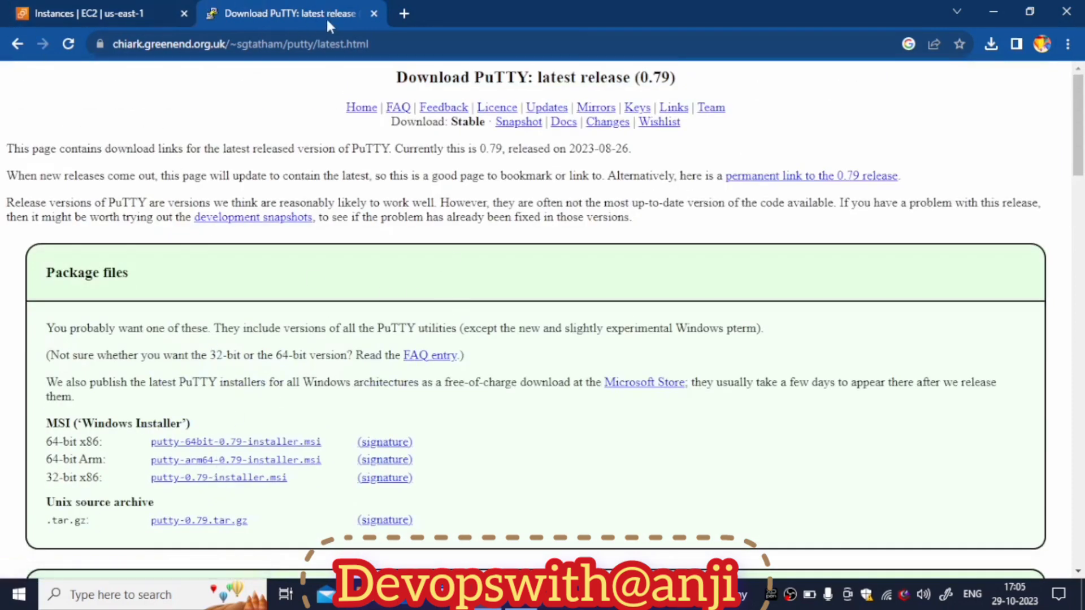
pyautogui.click(372, 14)
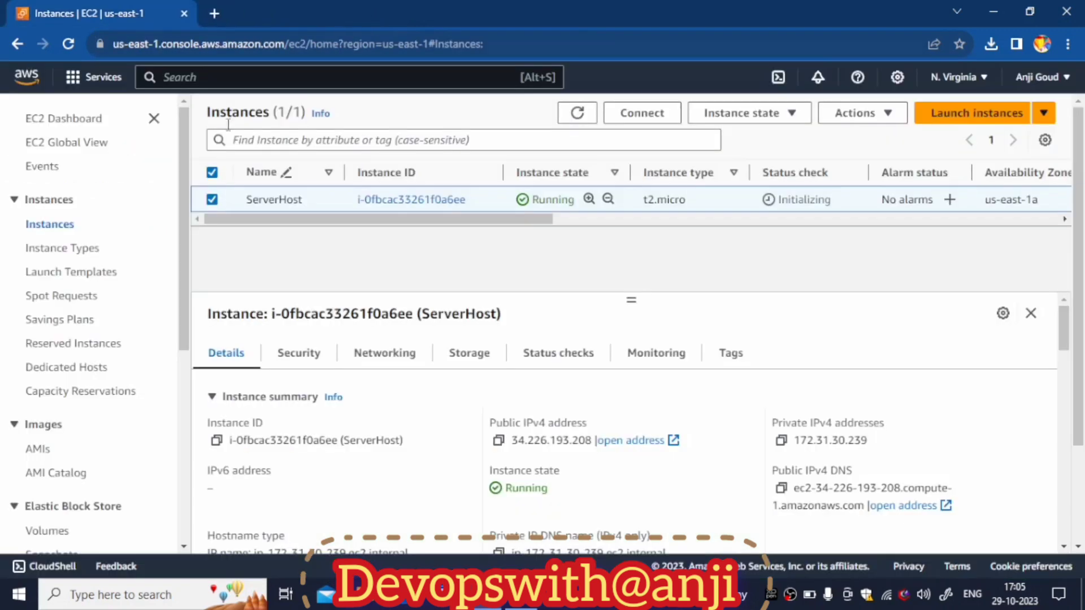
# - Search Windows for putty, launch the installed PuTTY application and return to the EC2 instances list
pyautogui.click(114, 599)
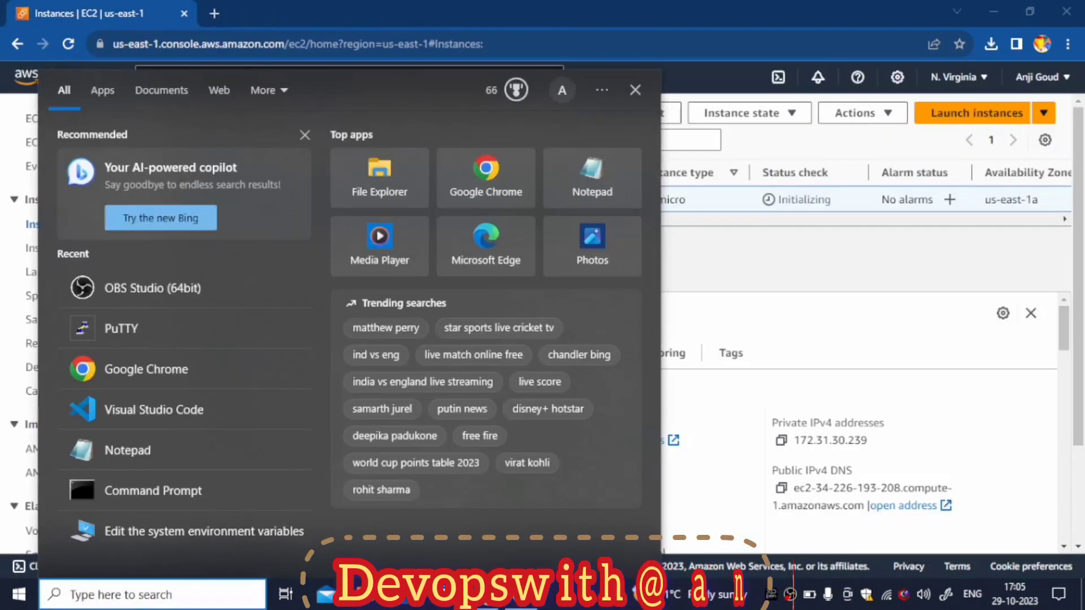
pyautogui.click(35, 608)
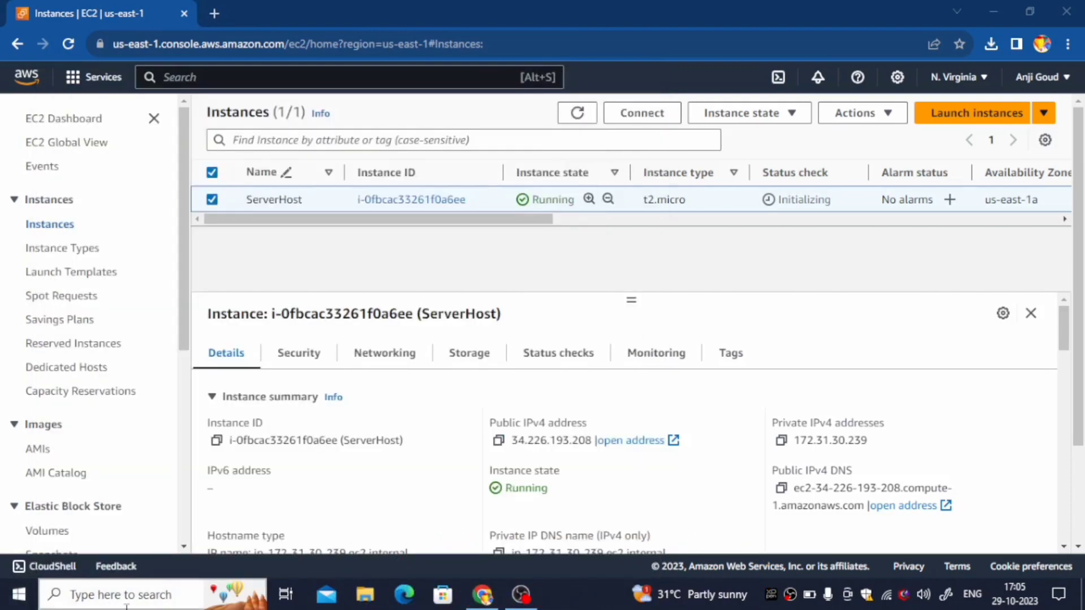
pyautogui.click(96, 596)
pyautogui.write('pu')
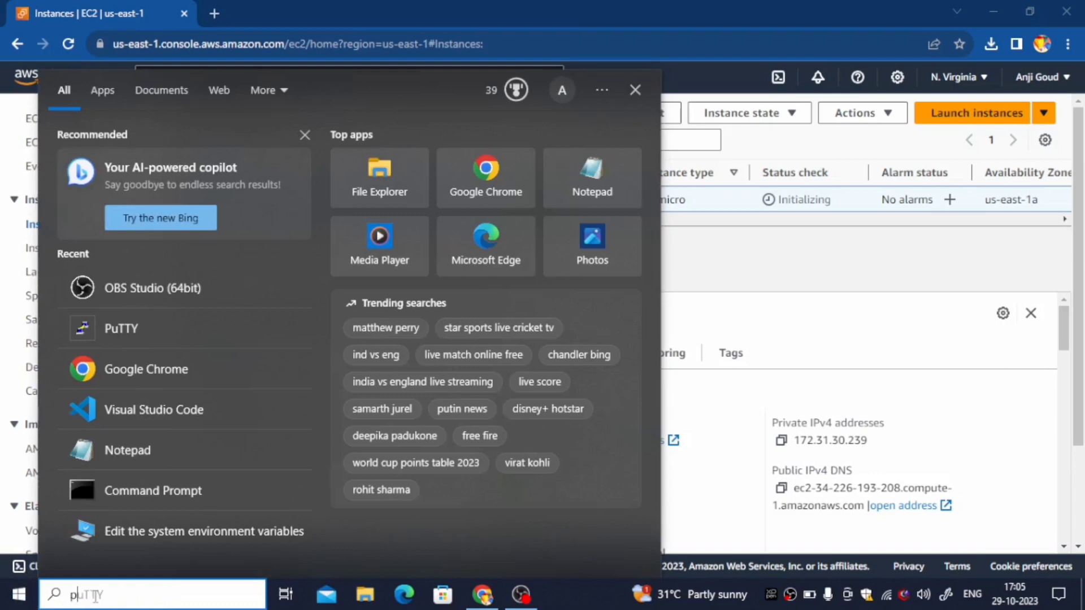
pyautogui.write('tty')
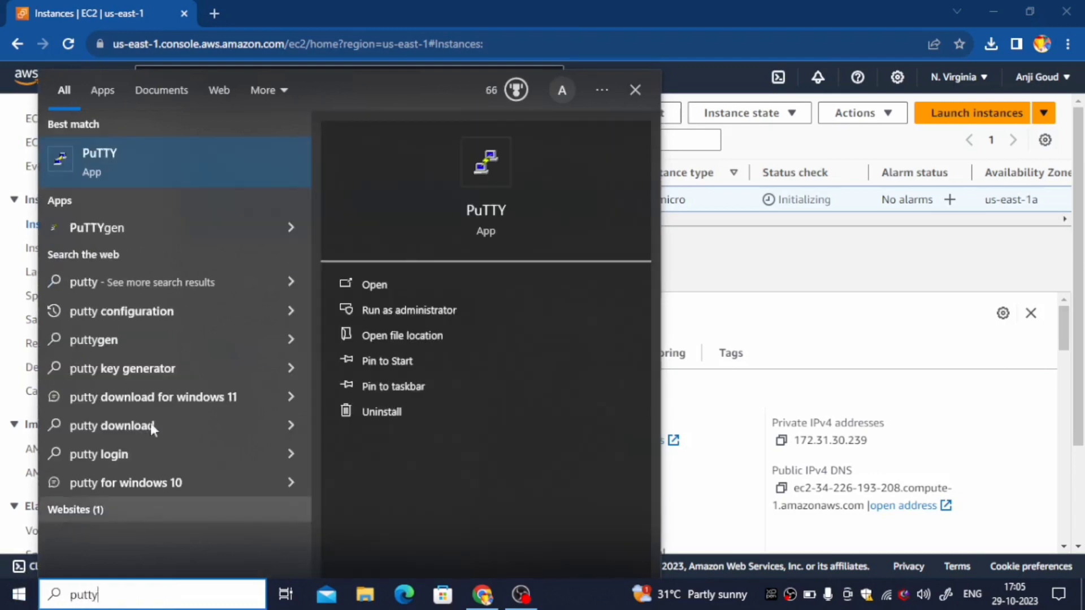
pyautogui.click(383, 283)
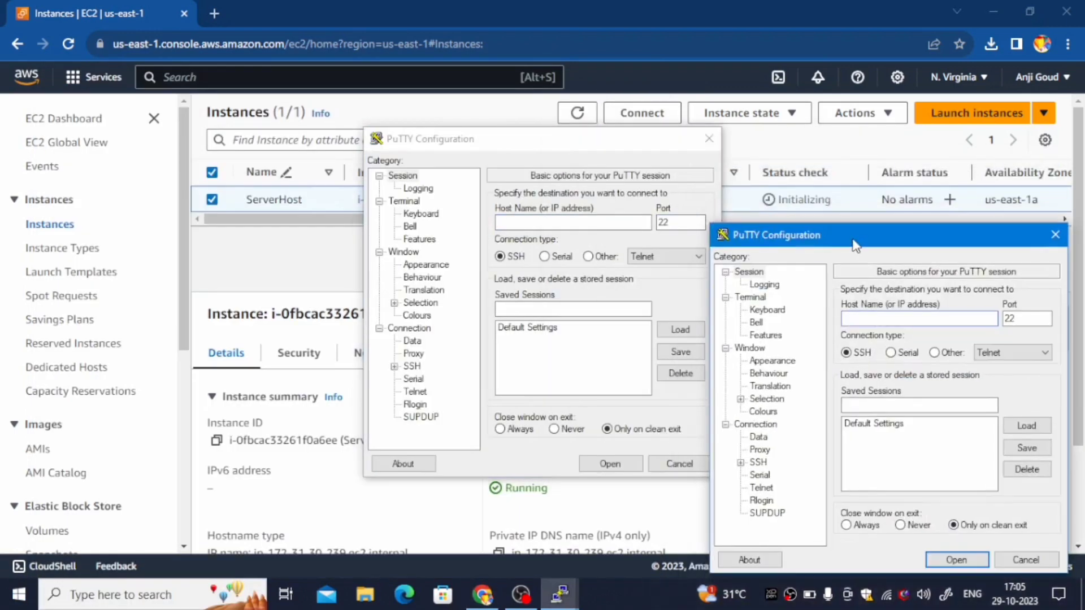
pyautogui.click(705, 144)
pyautogui.click(707, 145)
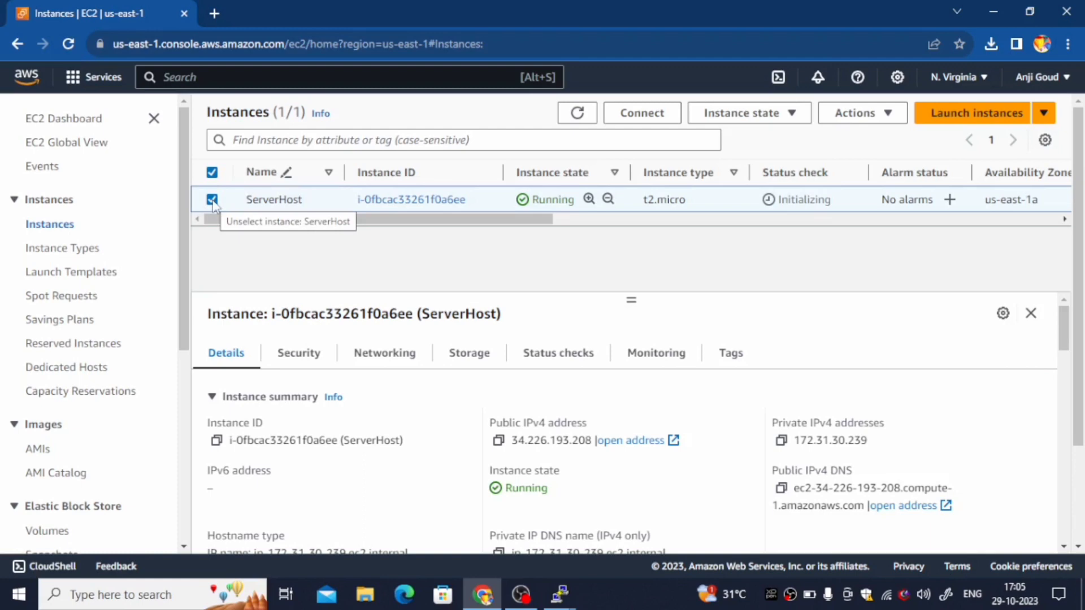
pyautogui.click(650, 116)
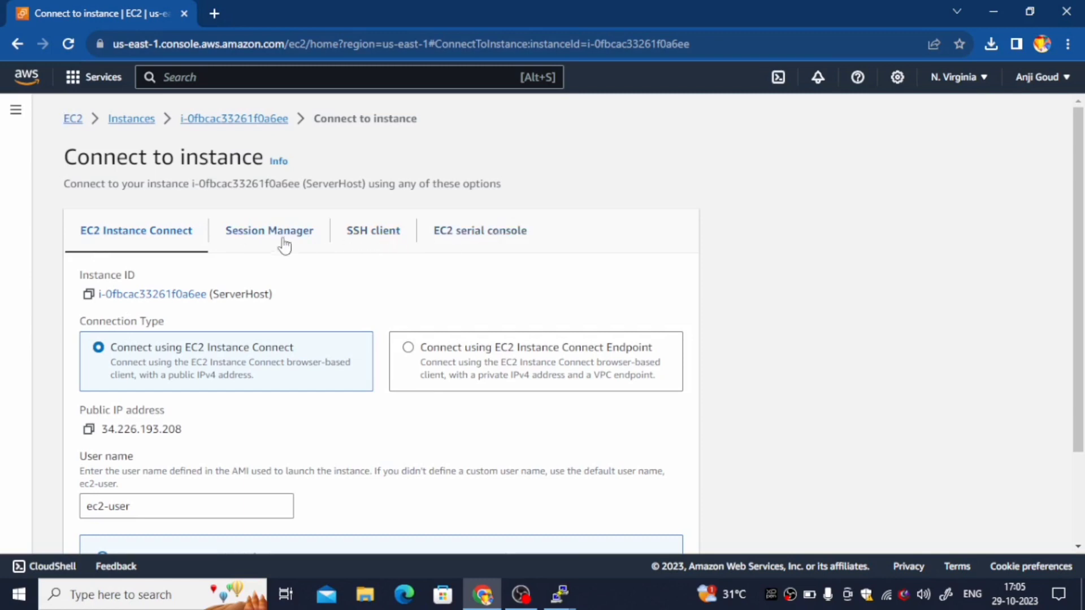
pyautogui.click(390, 239)
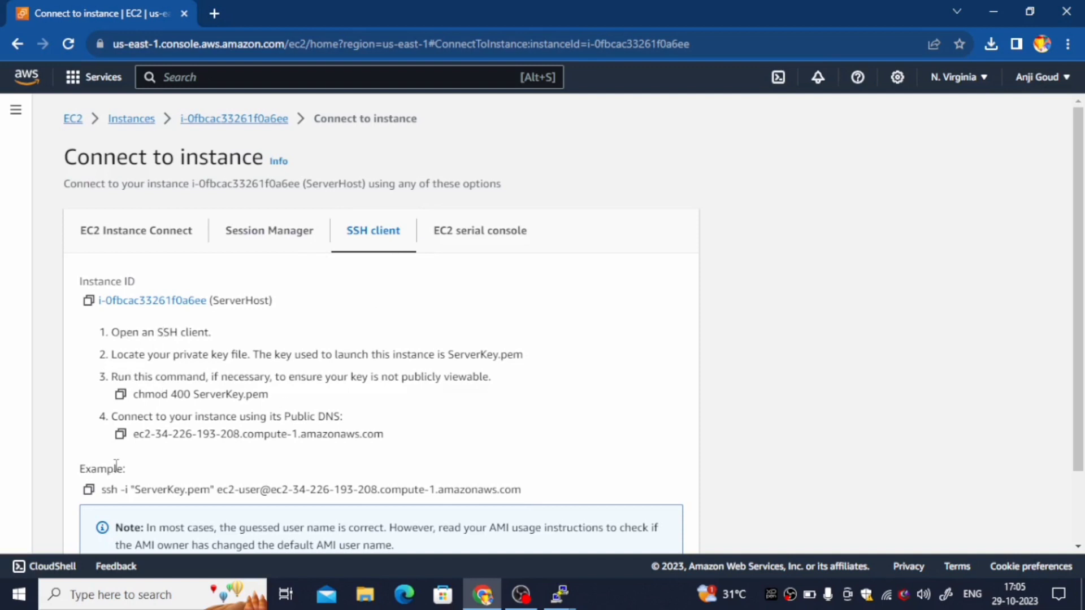
pyautogui.scroll(-3, 225, 410)
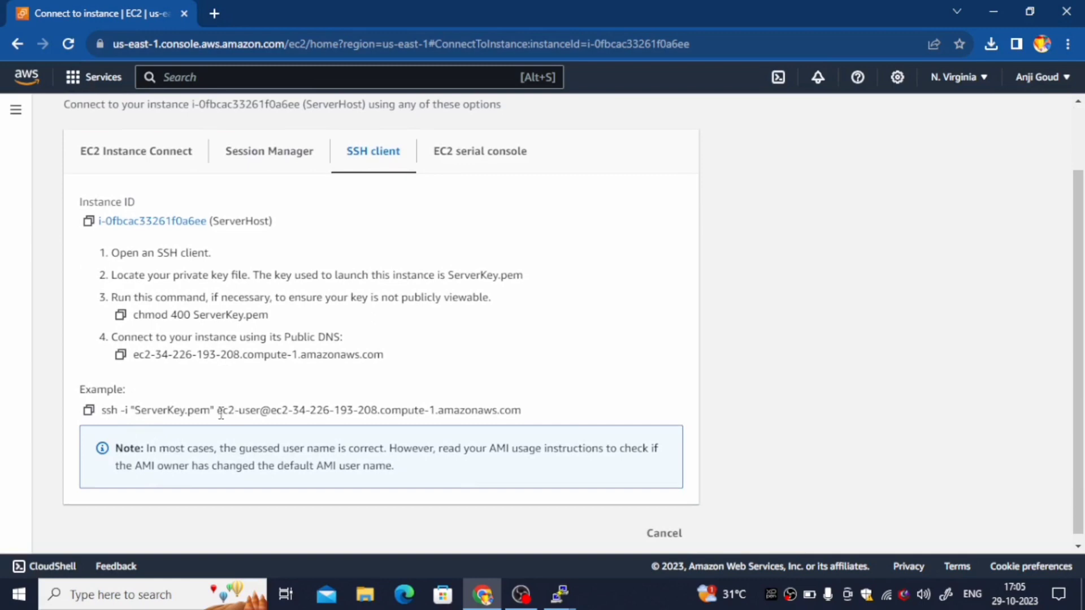
pyautogui.moveTo(219, 411); pyautogui.dragTo(542, 409)
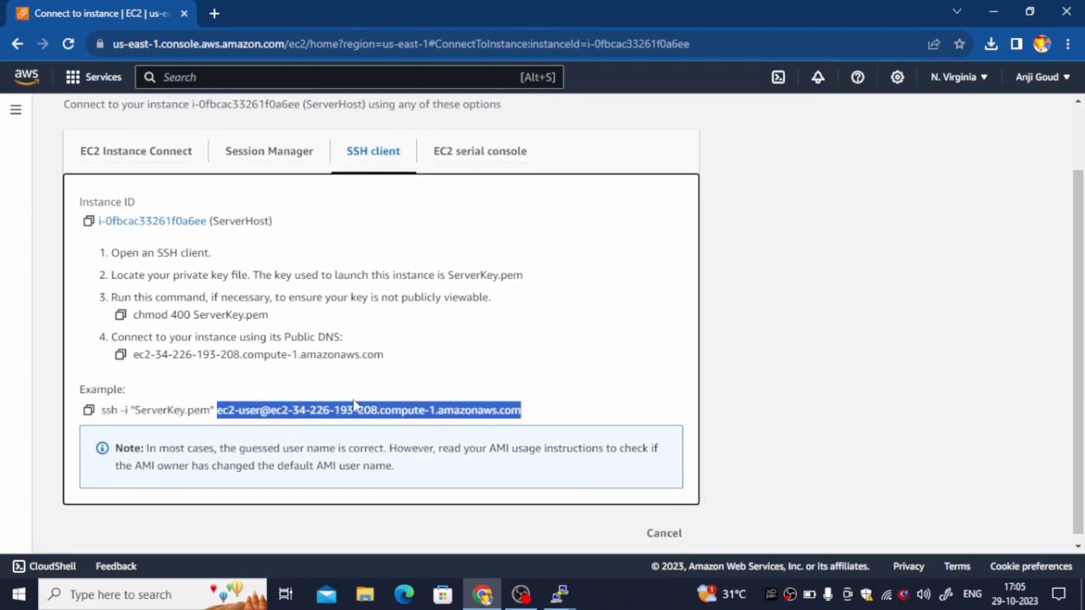
pyautogui.rightClick(324, 412)
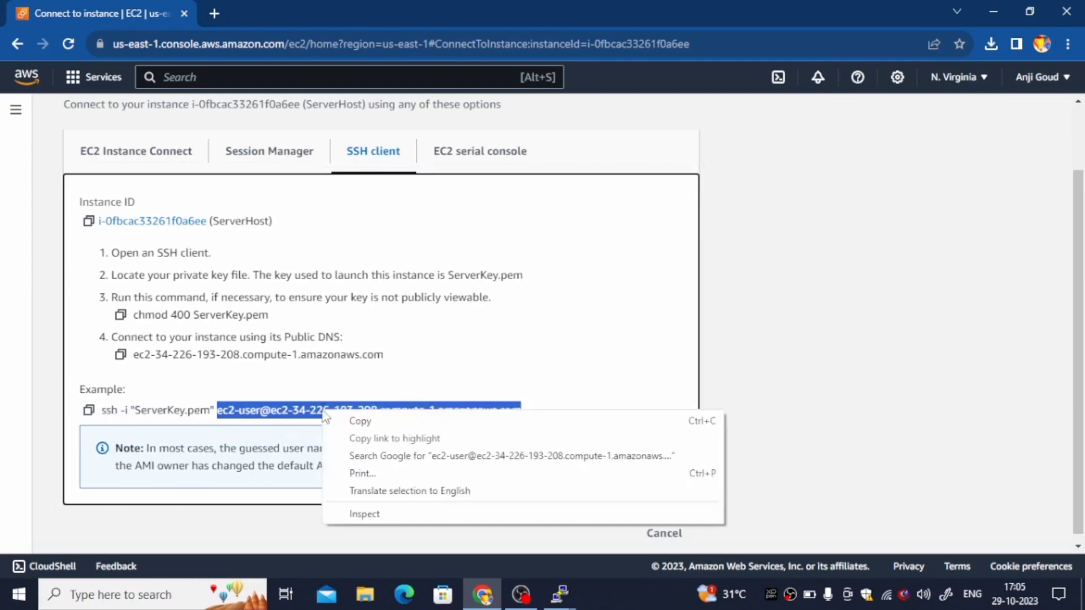
pyautogui.click(382, 422)
# - Switch to PuTTY's configuration window and paste the copied ec2-user address as the host name
pyautogui.click(559, 595)
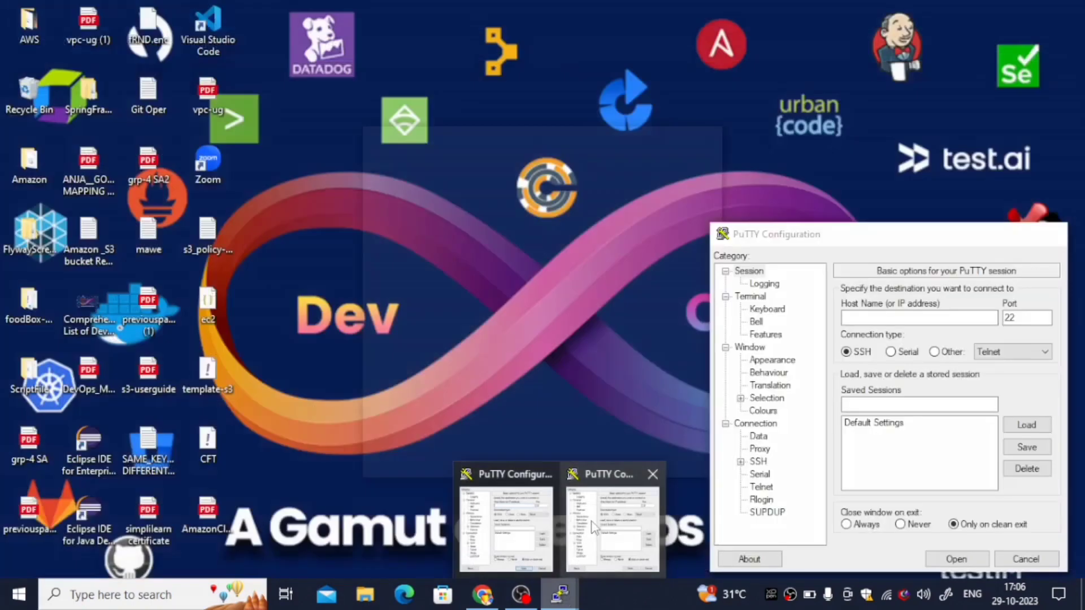
pyautogui.click(594, 528)
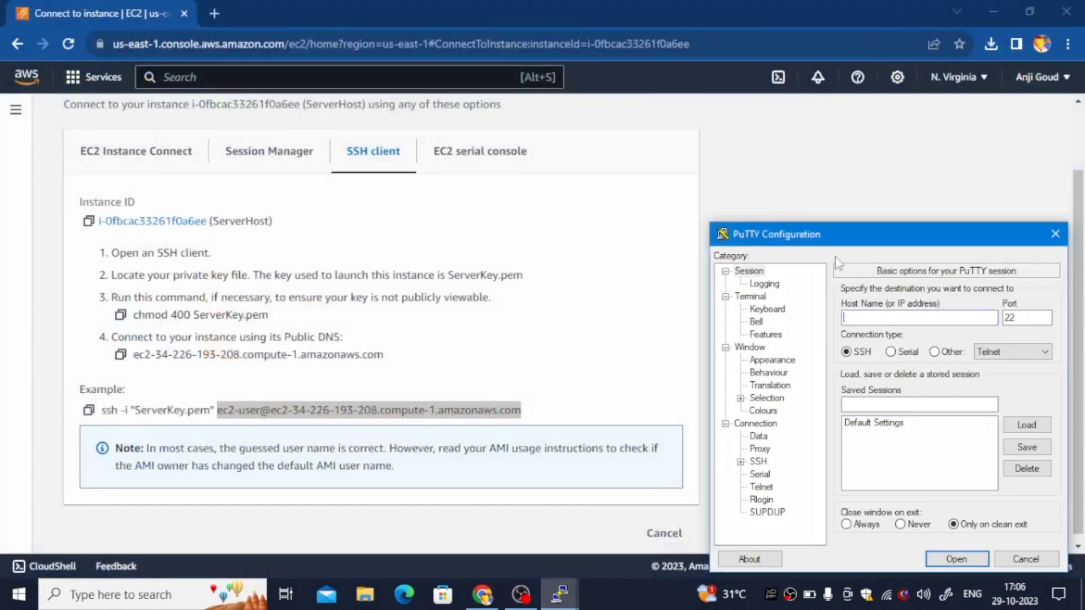
pyautogui.moveTo(868, 238); pyautogui.dragTo(466, 145)
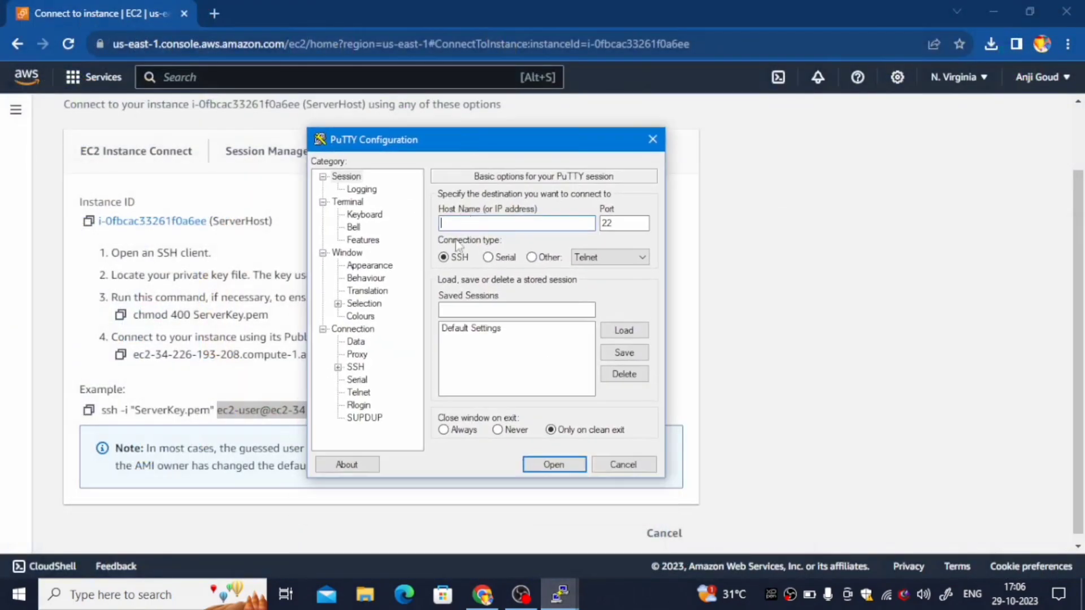
pyautogui.click(464, 221)
pyautogui.rightClick(465, 222)
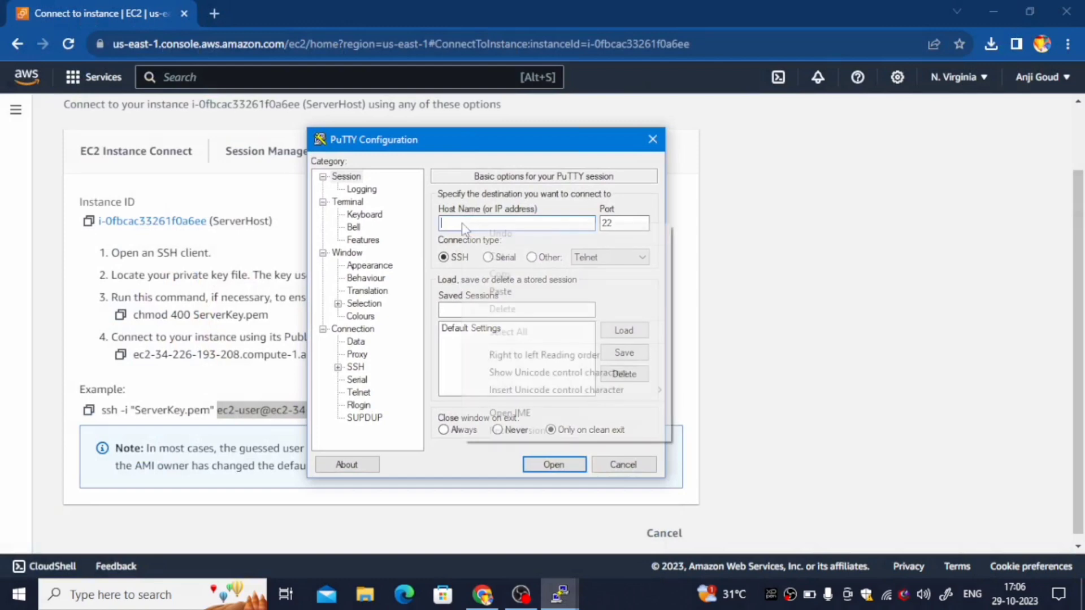
pyautogui.click(500, 291)
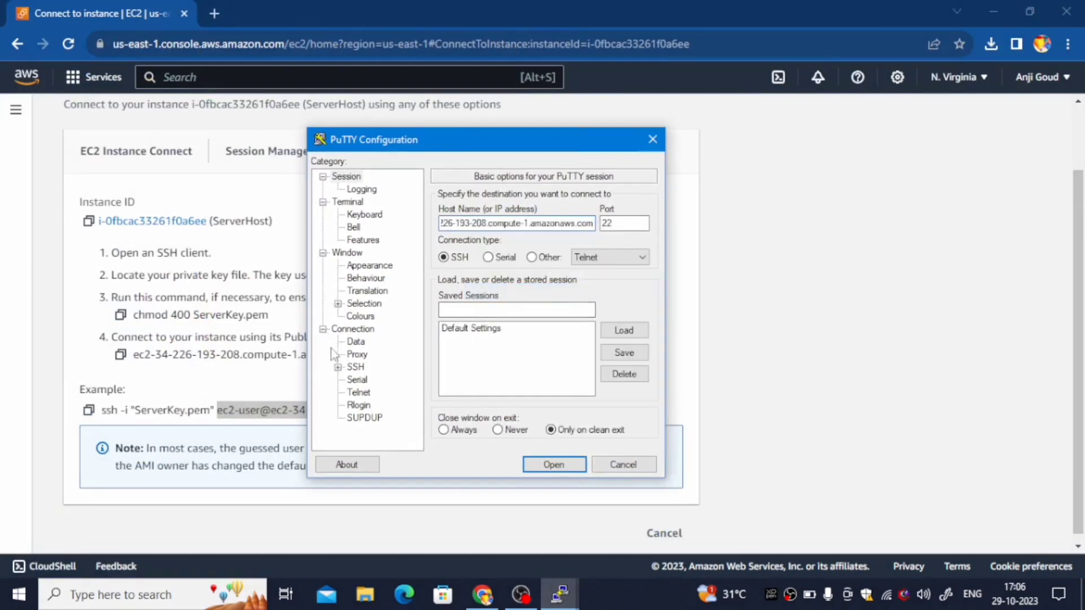
# - In the SSH authentication credentials, choose the ServerKey file from Downloads as the private key
pyautogui.click(338, 367)
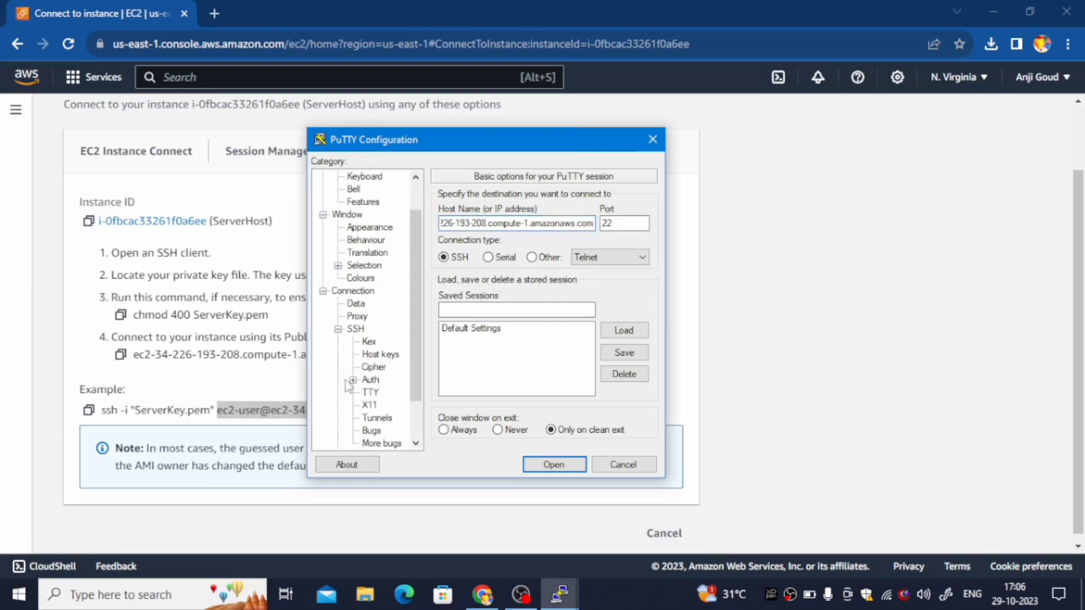
pyautogui.click(353, 380)
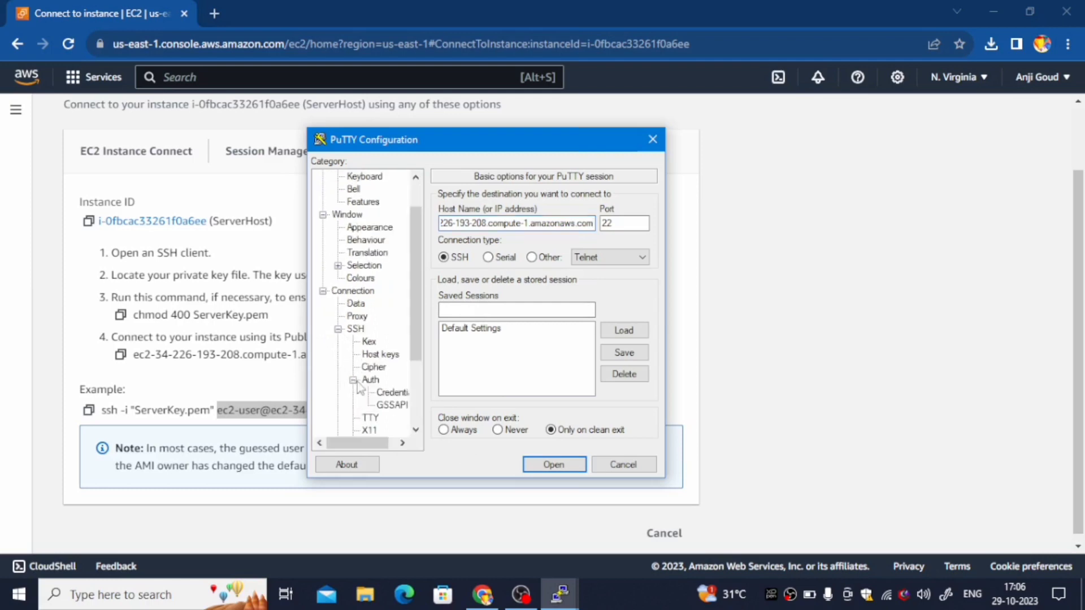
pyautogui.click(394, 395)
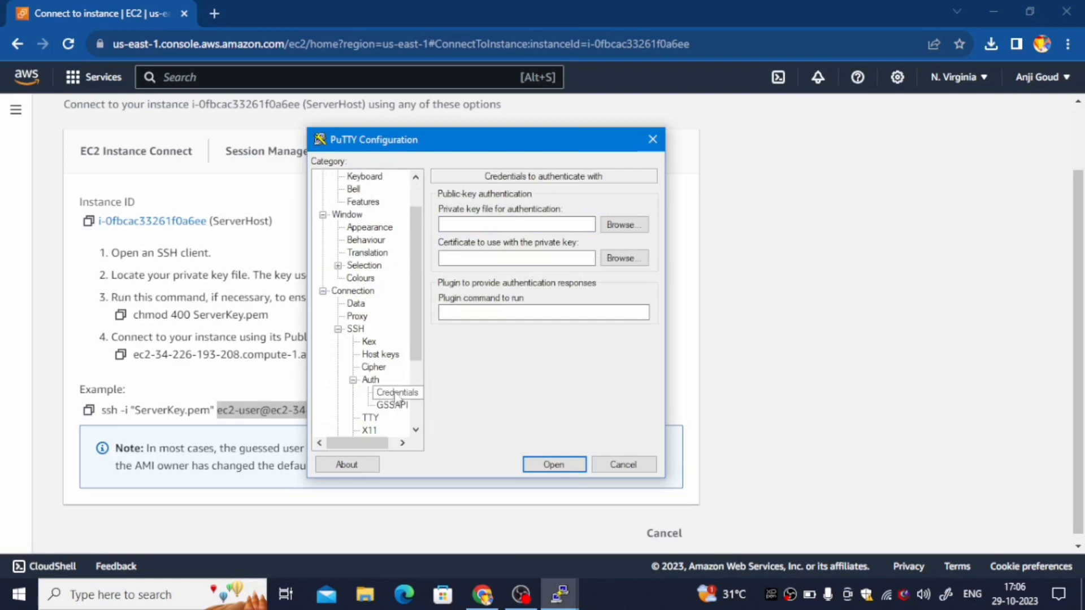
pyautogui.click(633, 226)
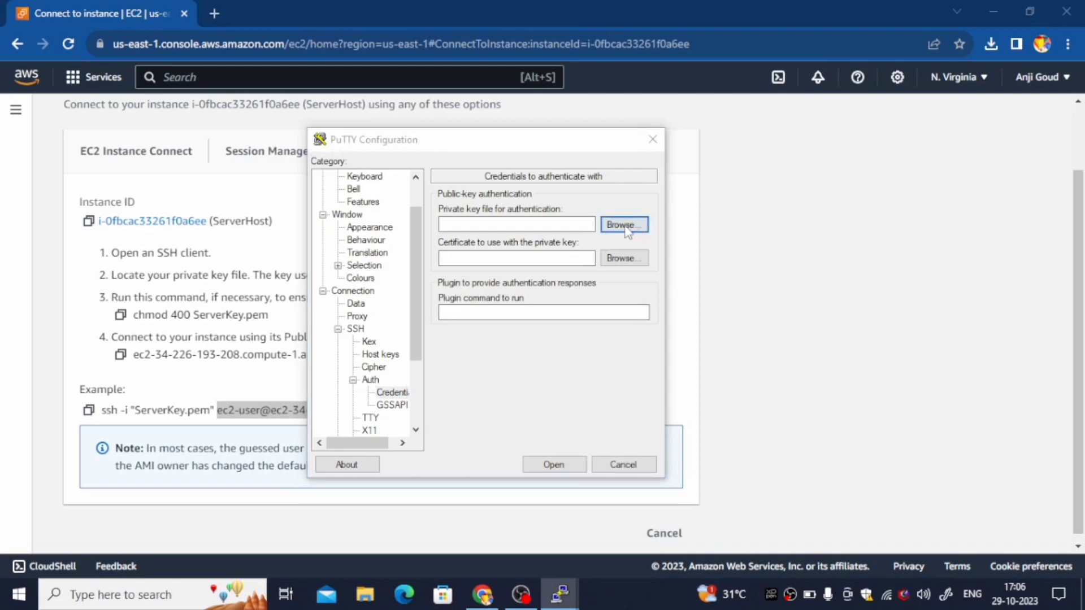
pyautogui.click(628, 230)
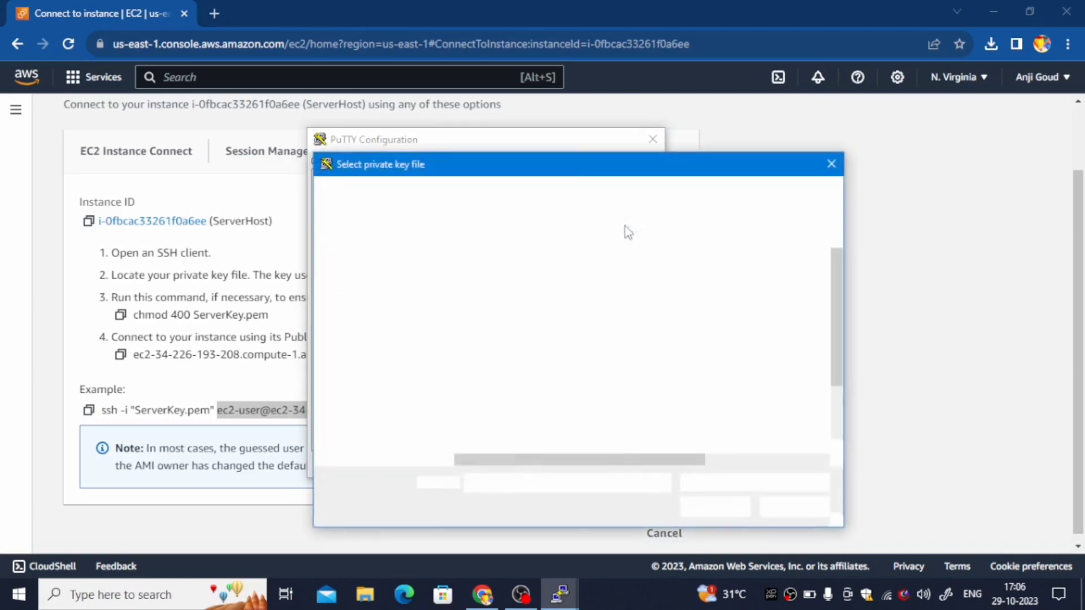
pyautogui.moveTo(506, 167); pyautogui.dragTo(382, 89)
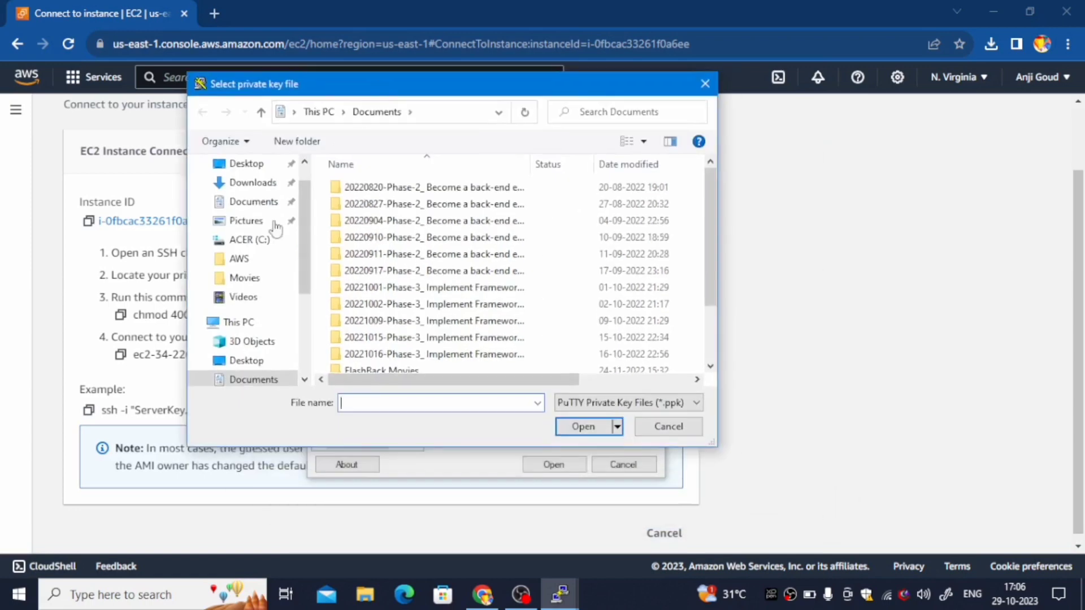
pyautogui.click(259, 186)
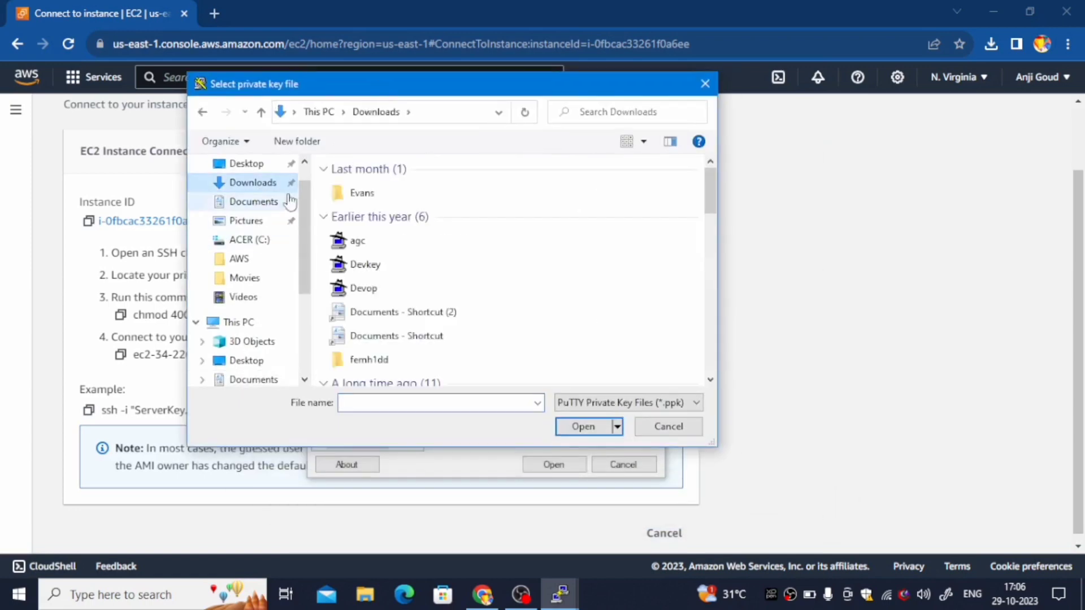
pyautogui.click(401, 203)
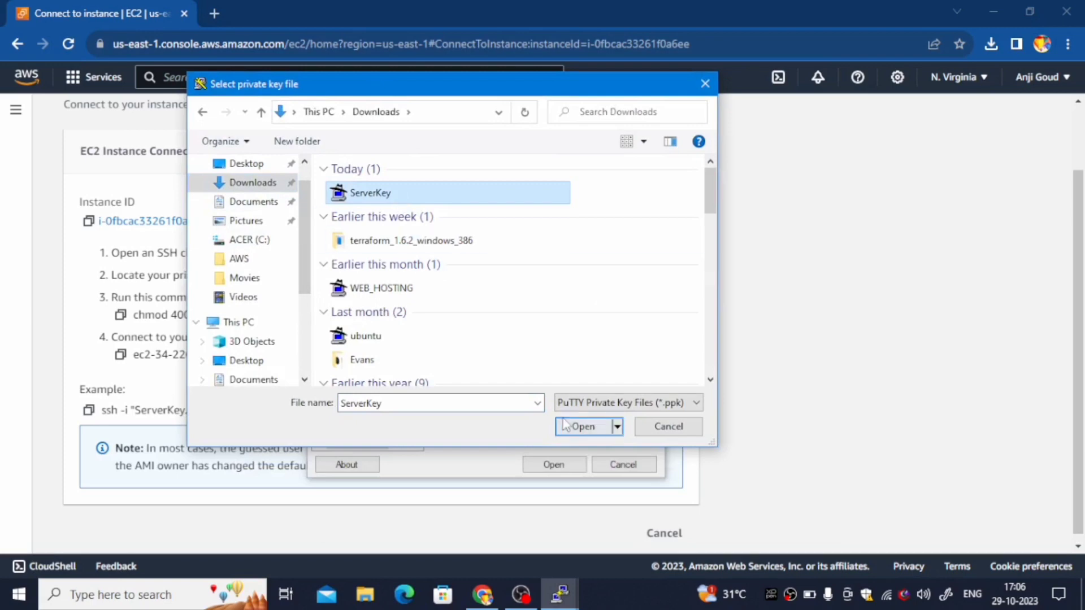
pyautogui.click(584, 429)
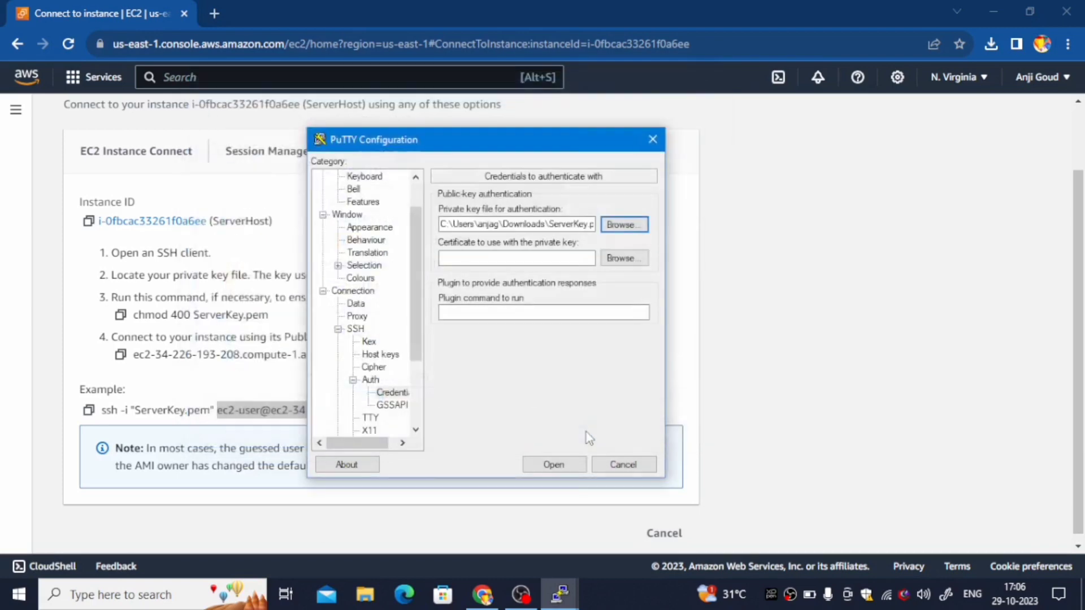
# - Open the SSH connection to ServerHost, accept the server's host key and maximize the terminal window
pyautogui.click(553, 464)
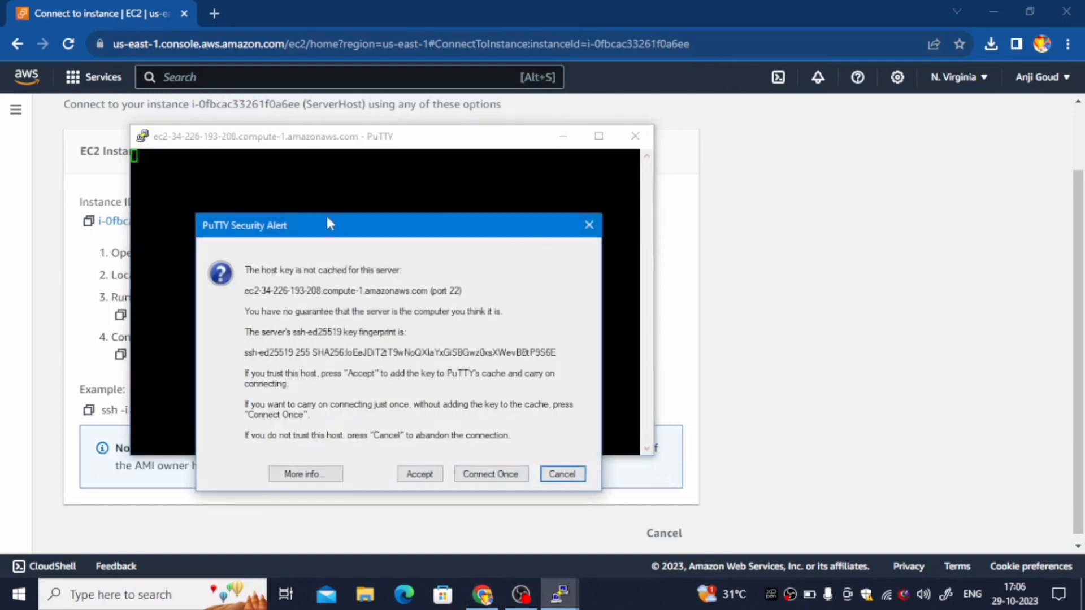
pyautogui.click(422, 474)
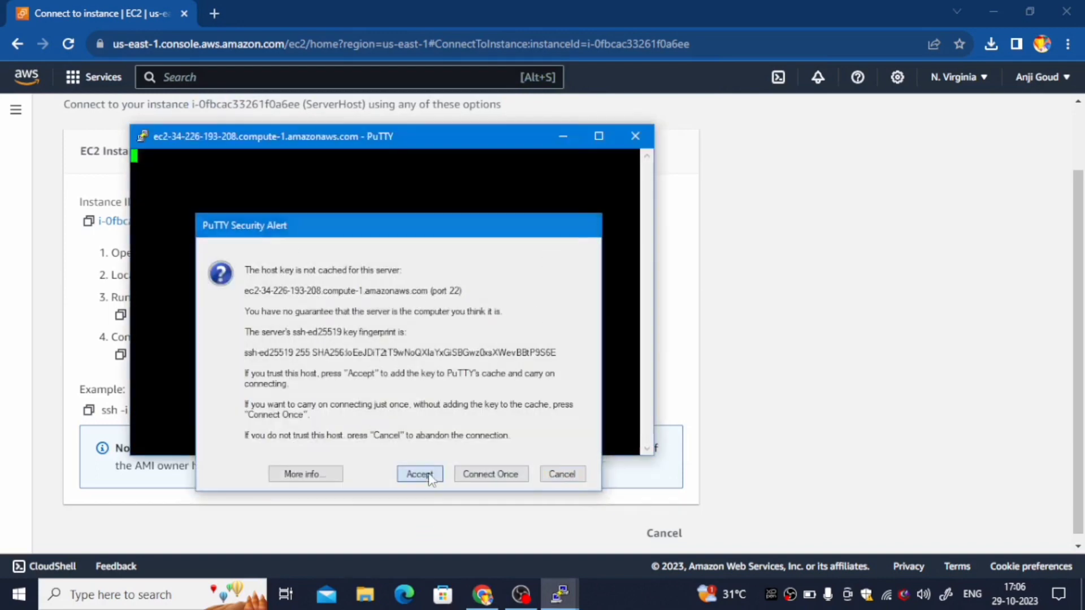
pyautogui.click(599, 136)
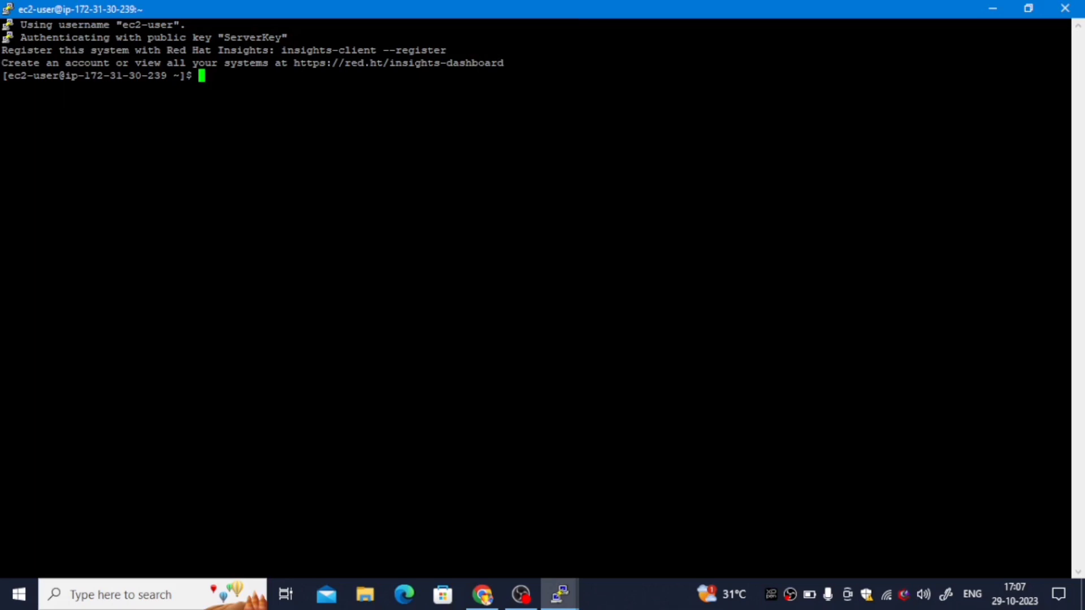
# - Change the running session's terminal font to Lucida Console, Bold, size 16, and apply it
pyautogui.click(9, 7)
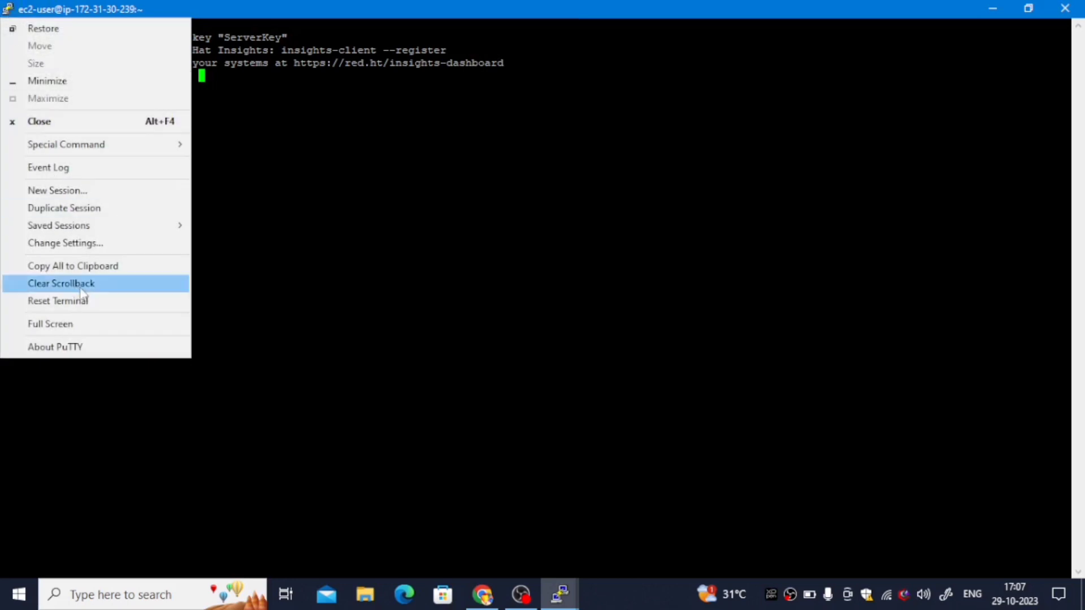
pyautogui.click(112, 252)
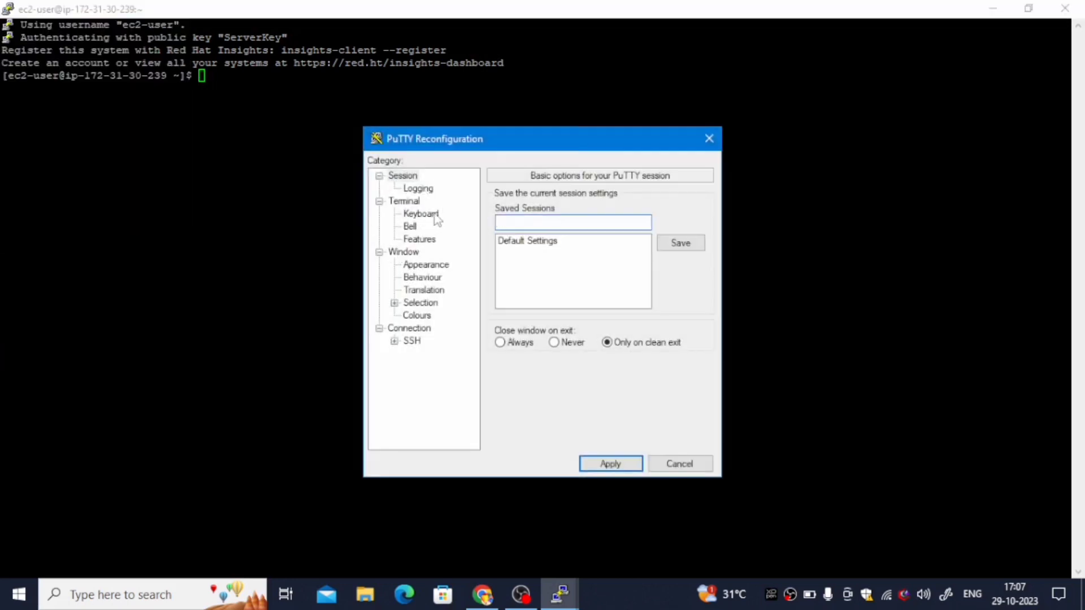
pyautogui.click(435, 266)
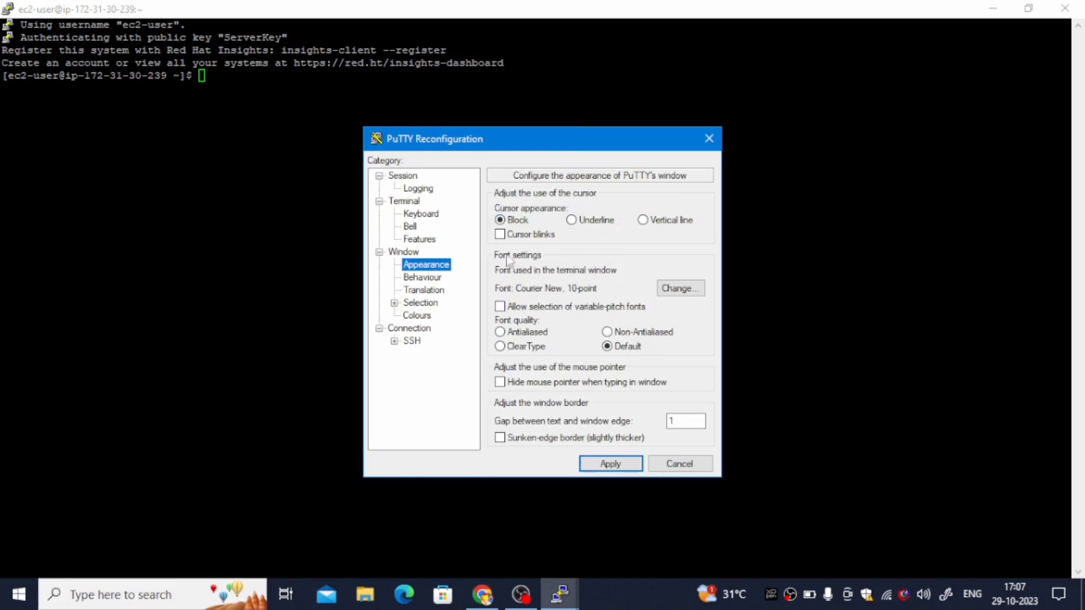
pyautogui.click(674, 289)
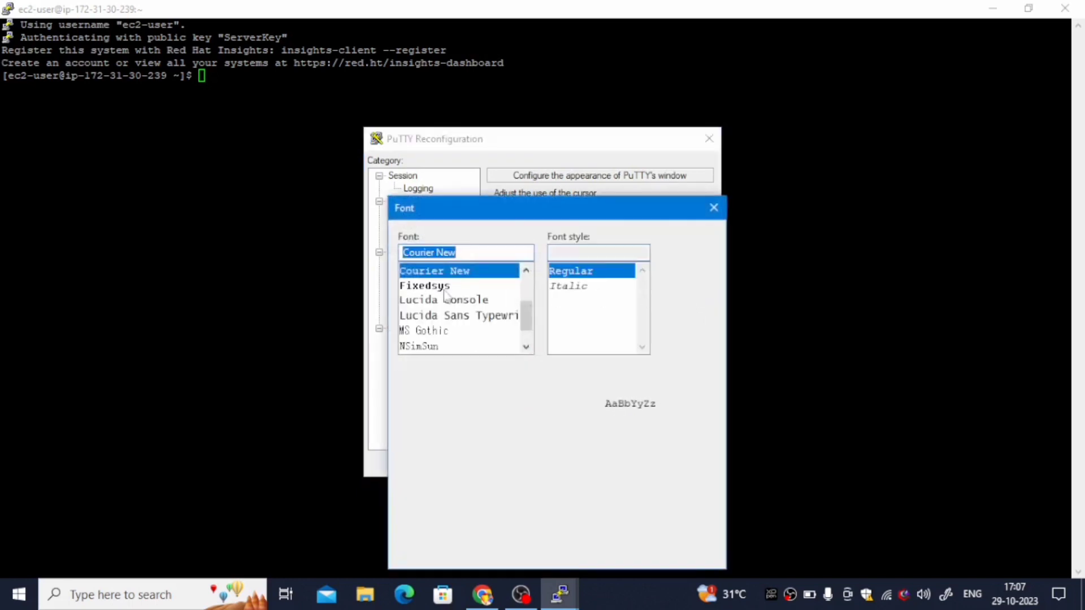
pyautogui.click(443, 301)
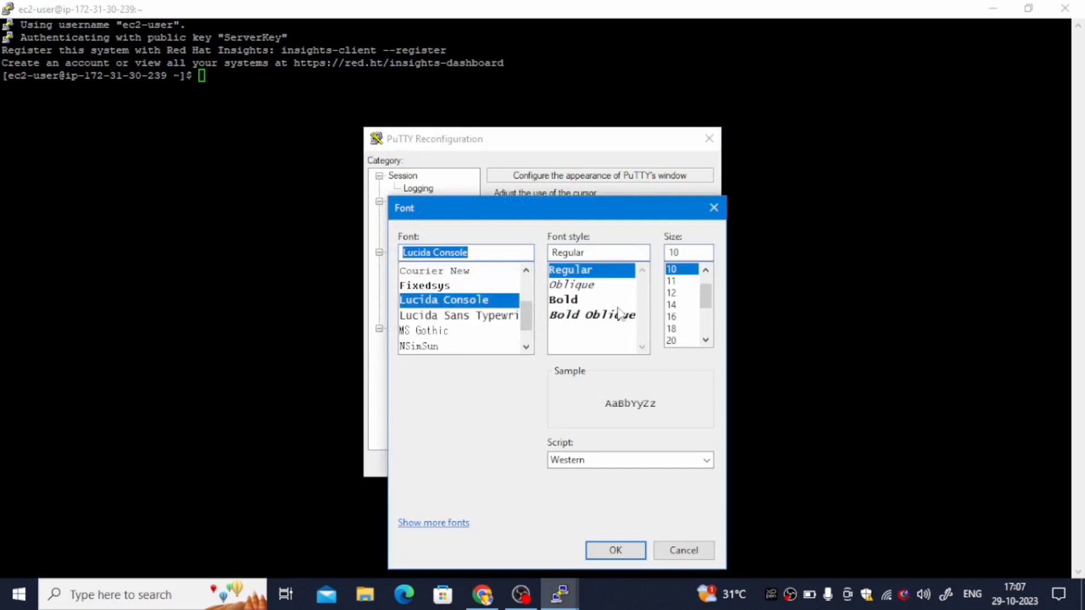
pyautogui.click(592, 301)
pyautogui.click(672, 316)
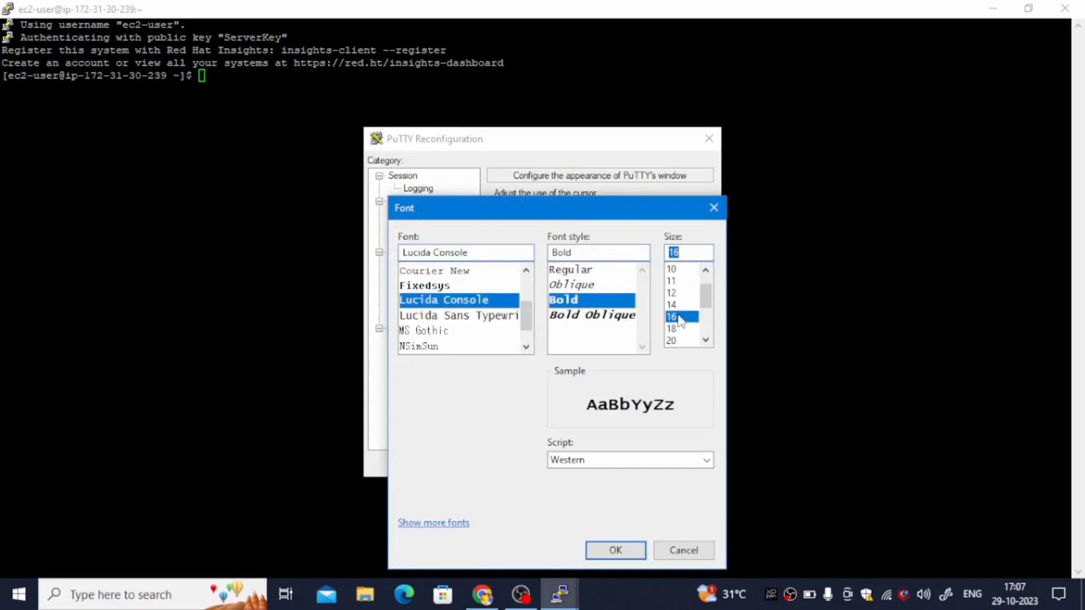
pyautogui.click(609, 548)
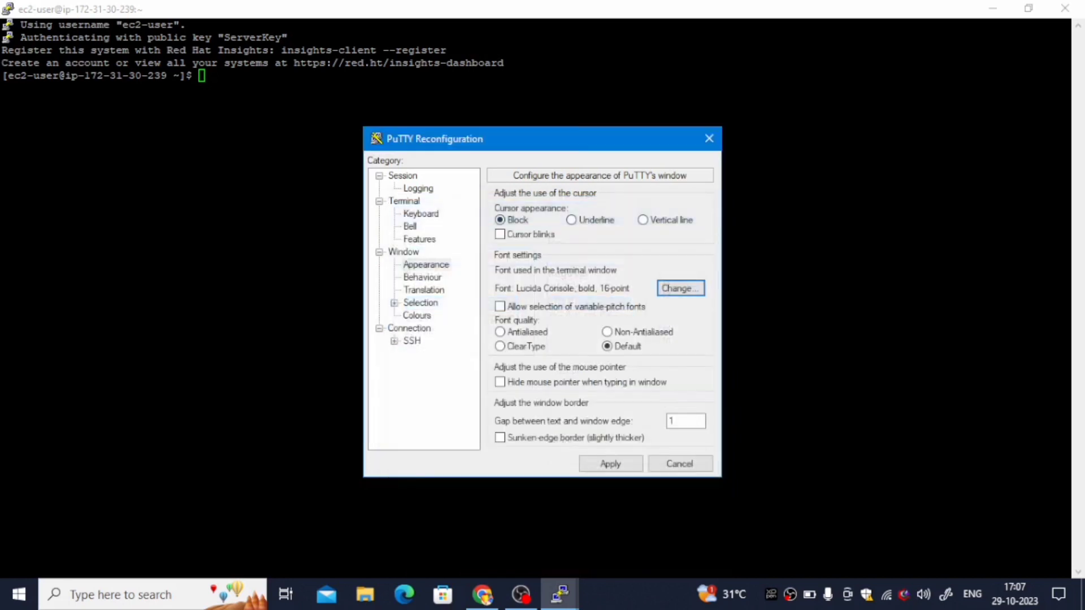
pyautogui.click(610, 465)
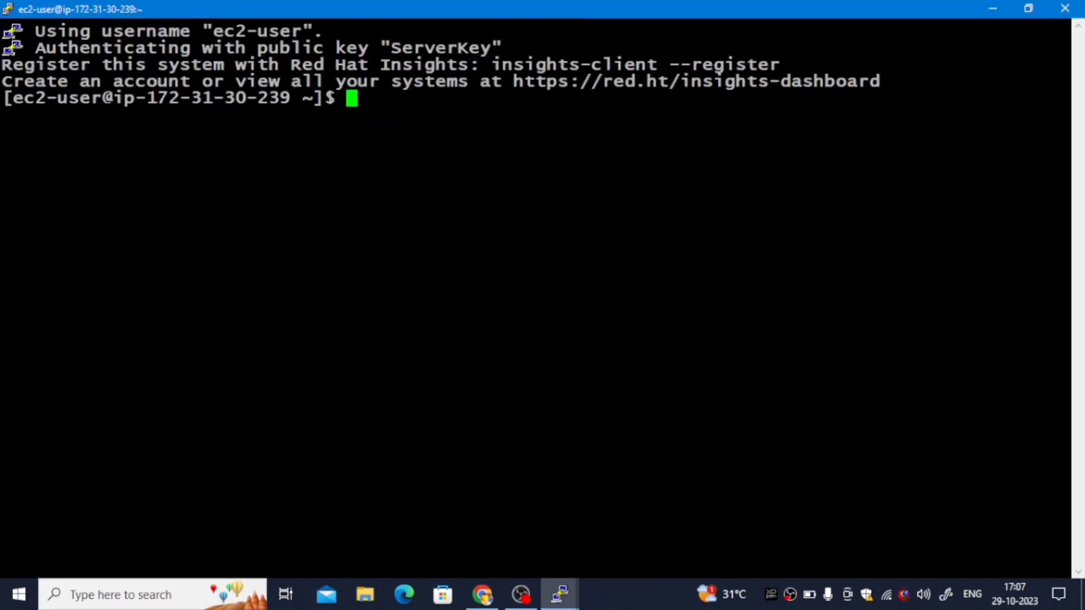